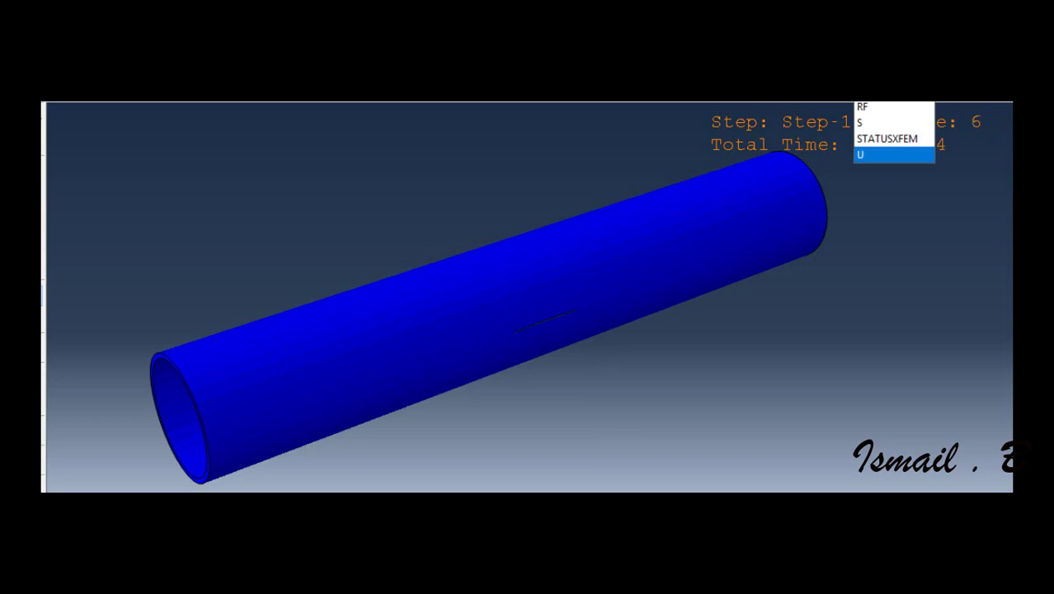
{"action": "left_click", "coordinate": [901, 103]}
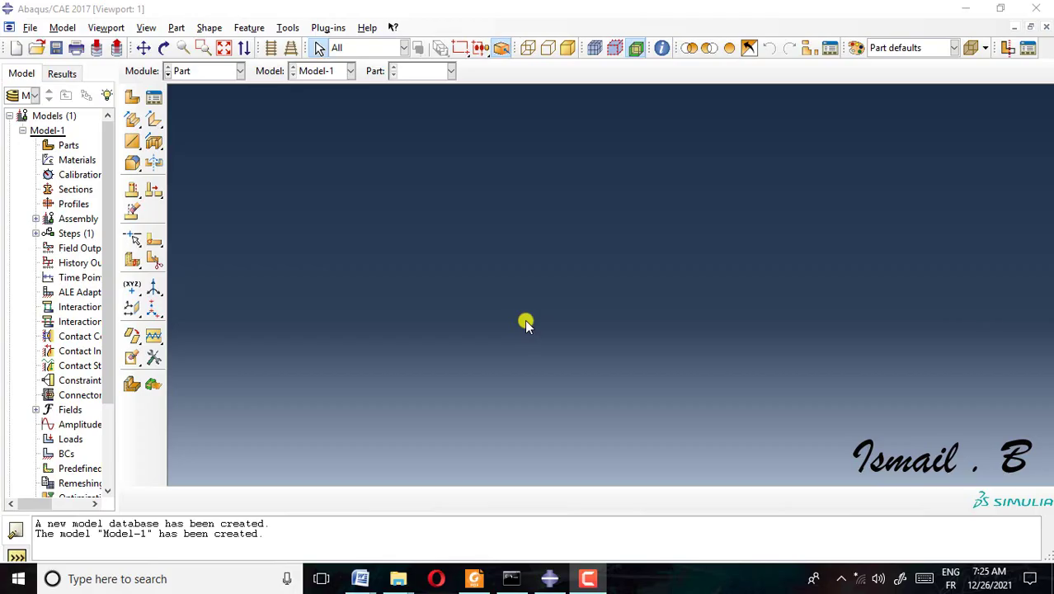
Step: Create a 3D deformable solid extrusion part named STEEL-PIPE with a custom approximate sketch size
{"action": "left_click", "coordinate": [132, 96]}
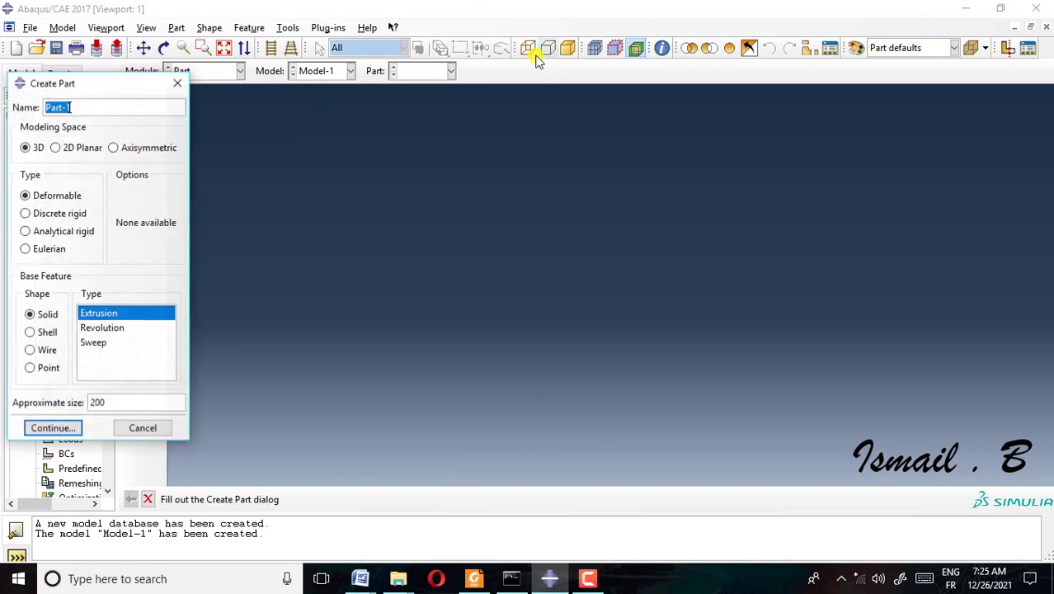
{"action": "left_click_drag", "start_coordinate": [122, 87], "coordinate": [610, 168]}
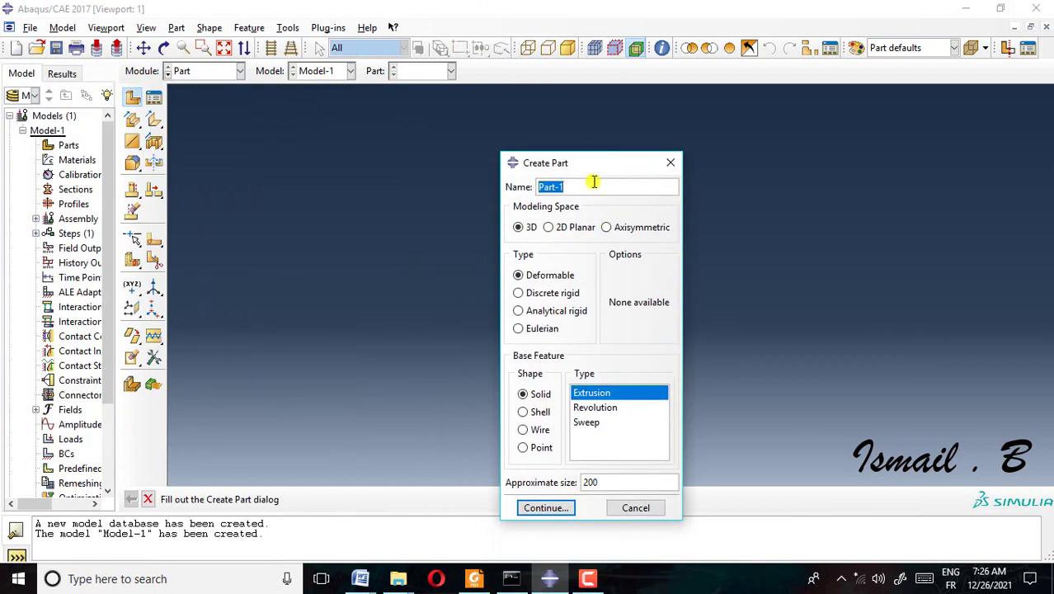
{"action": "key", "text": "BackSpace"}
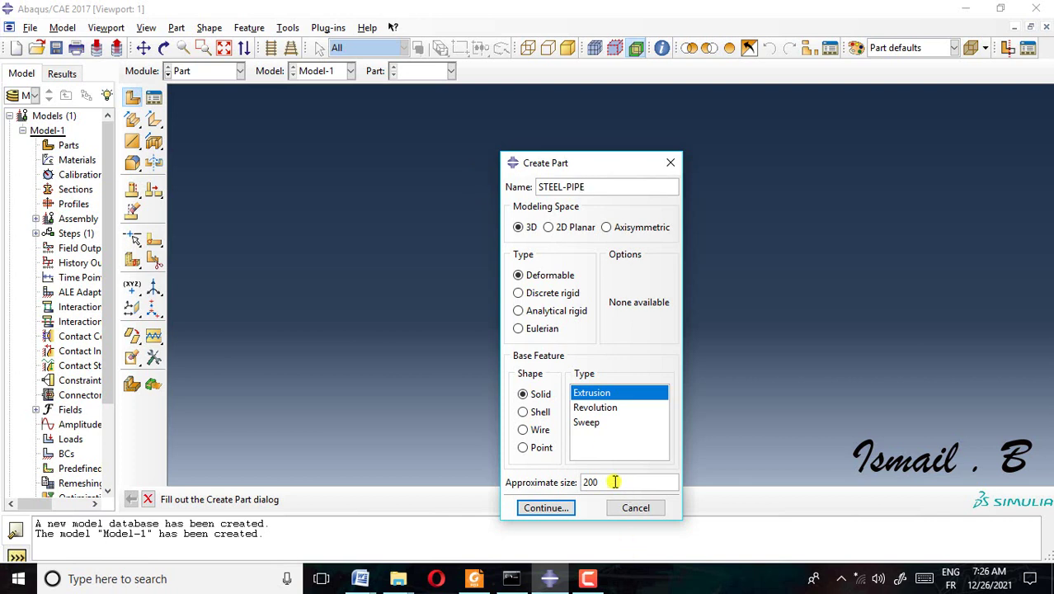
{"action": "left_click_drag", "start_coordinate": [617, 482], "coordinate": [547, 485]}
{"action": "key", "text": "BackSpace"}
{"action": "left_click", "coordinate": [561, 507]}
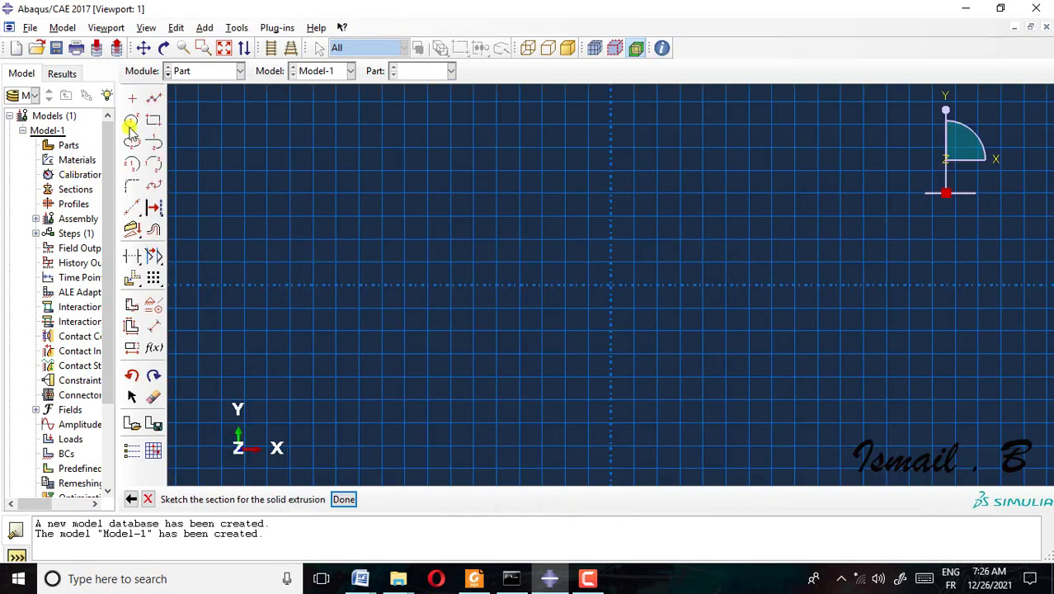
Step: Sketch a circle centred on the origin and set its radius to 0.025
{"action": "left_click", "coordinate": [132, 120]}
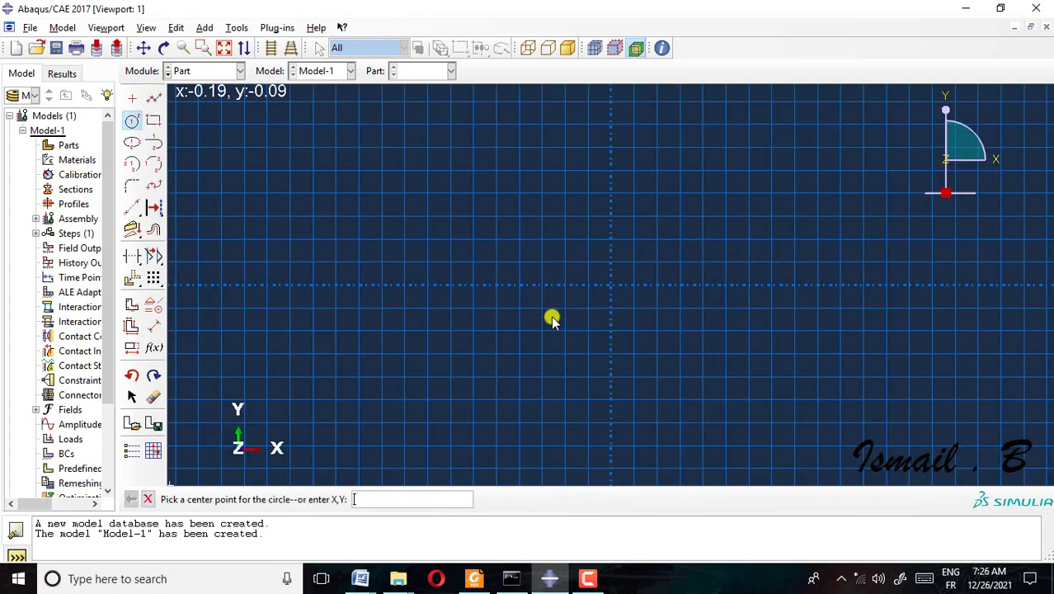
{"action": "left_click", "coordinate": [610, 285]}
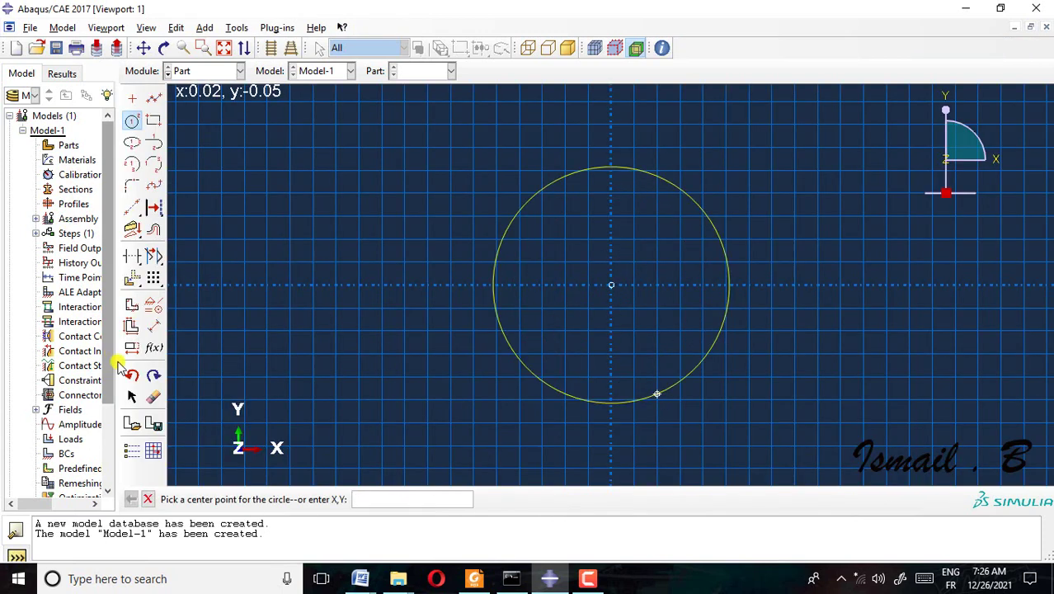
{"action": "left_click", "coordinate": [153, 326]}
{"action": "left_click", "coordinate": [558, 389]}
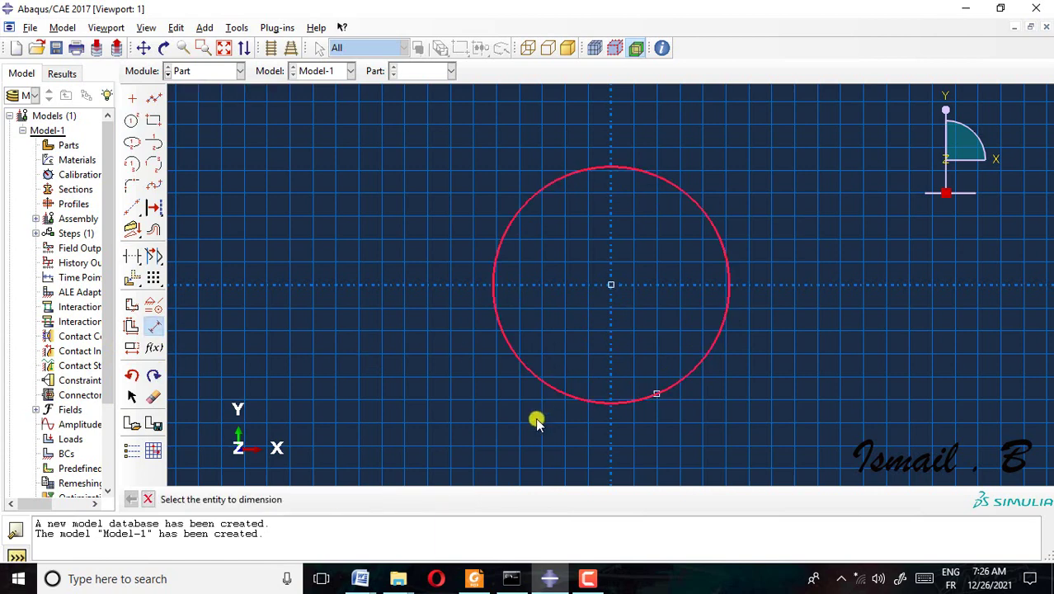
{"action": "left_click", "coordinate": [537, 420]}
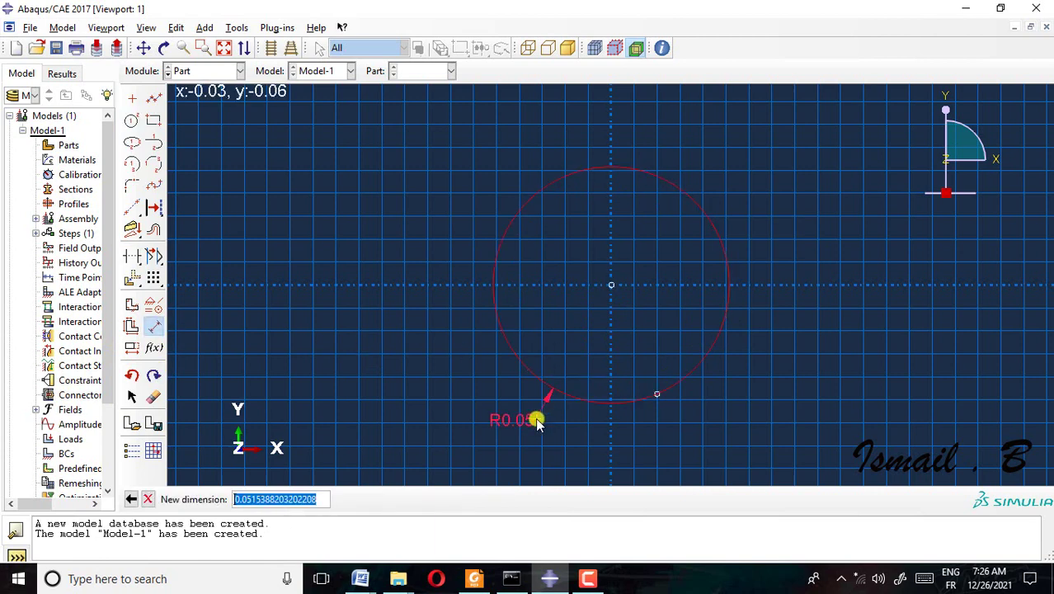
{"action": "type", "text": "70"}
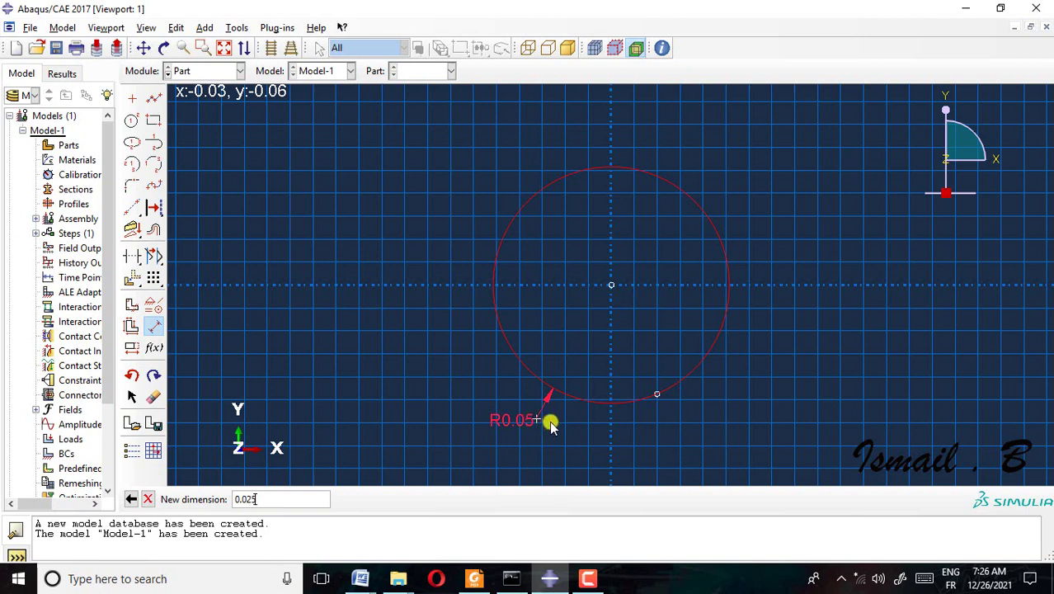
{"action": "key", "text": "Return"}
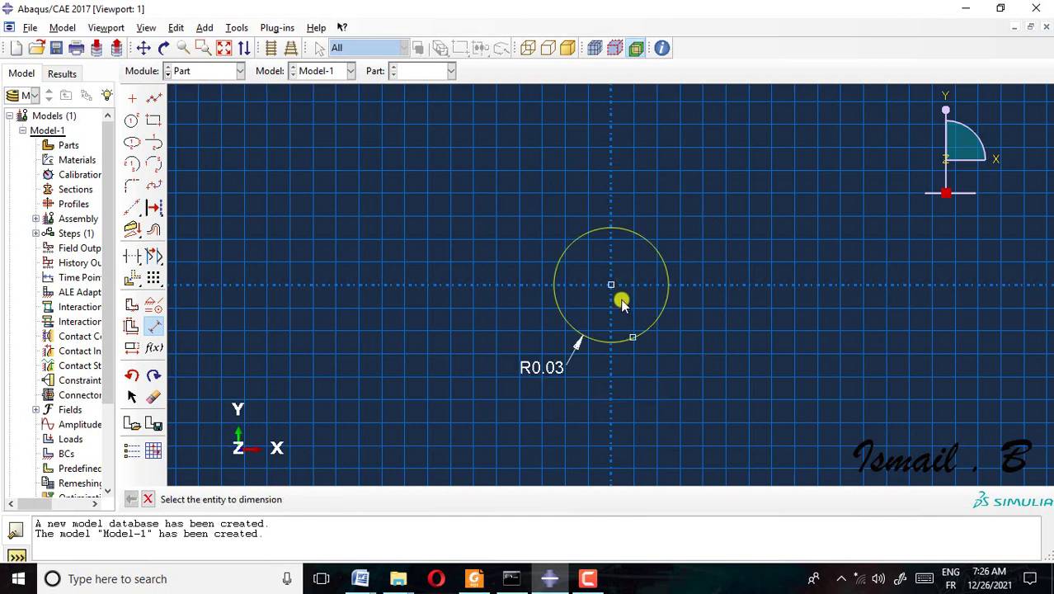
{"action": "left_click", "coordinate": [619, 346]}
{"action": "left_click", "coordinate": [624, 373]}
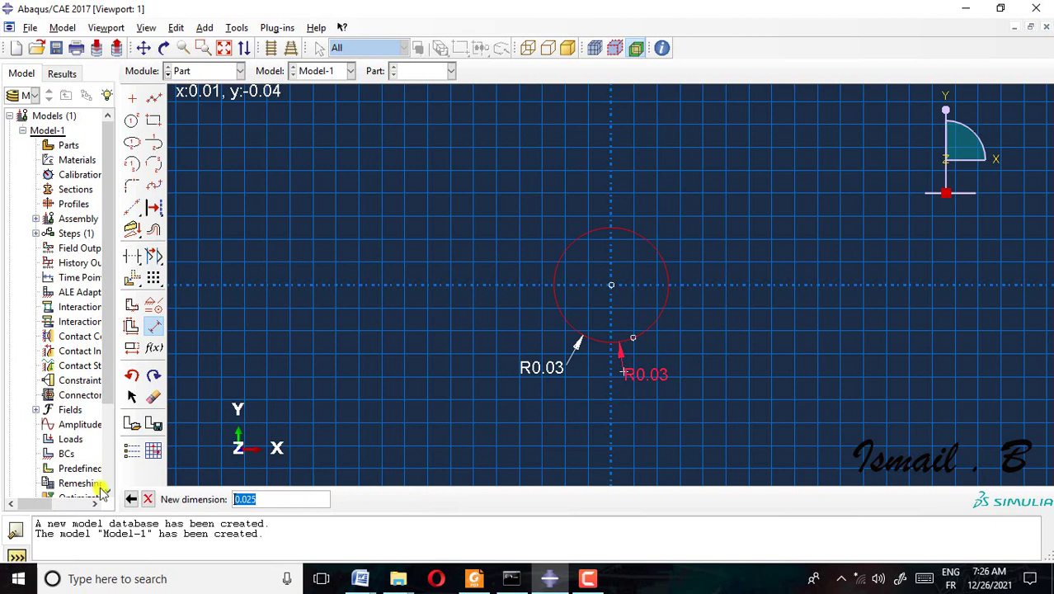
{"action": "left_click", "coordinate": [150, 499]}
Step: Sketch a second circle with a radius of about 0.017 inside the first, concentric with it at the origin
{"action": "left_click", "coordinate": [132, 120]}
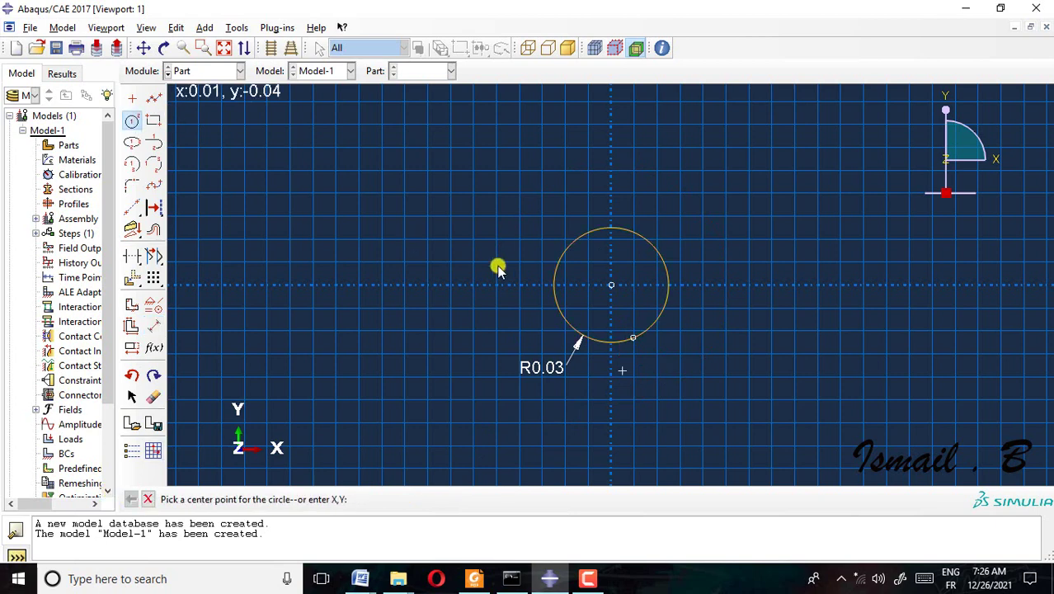
{"action": "left_click", "coordinate": [608, 284]}
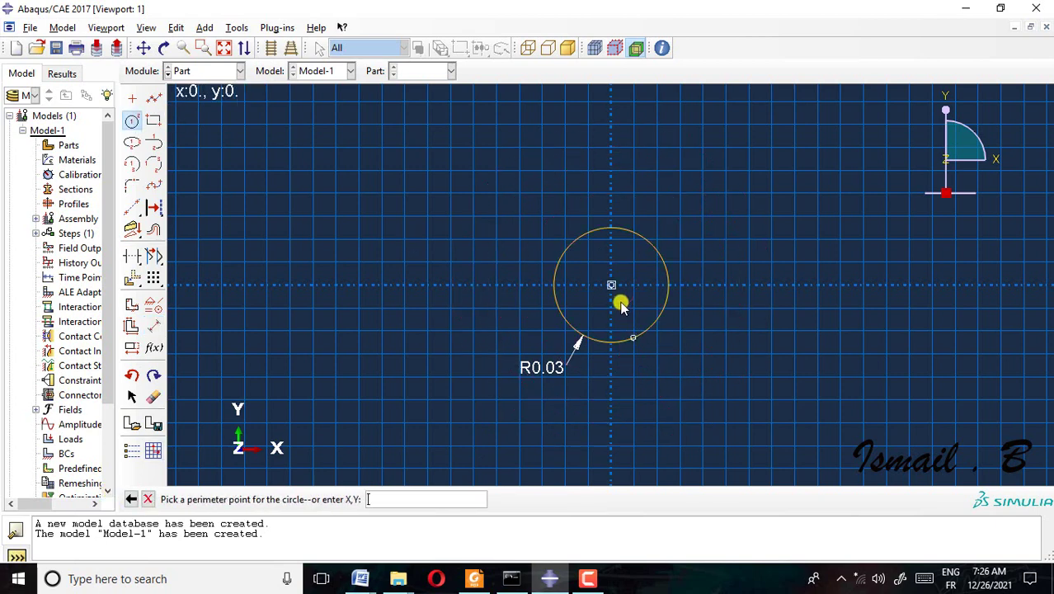
{"action": "scroll", "coordinate": [621, 305], "scroll_direction": "up", "scroll_amount": 1}
{"action": "scroll", "coordinate": [621, 305], "scroll_direction": "up", "scroll_amount": 4}
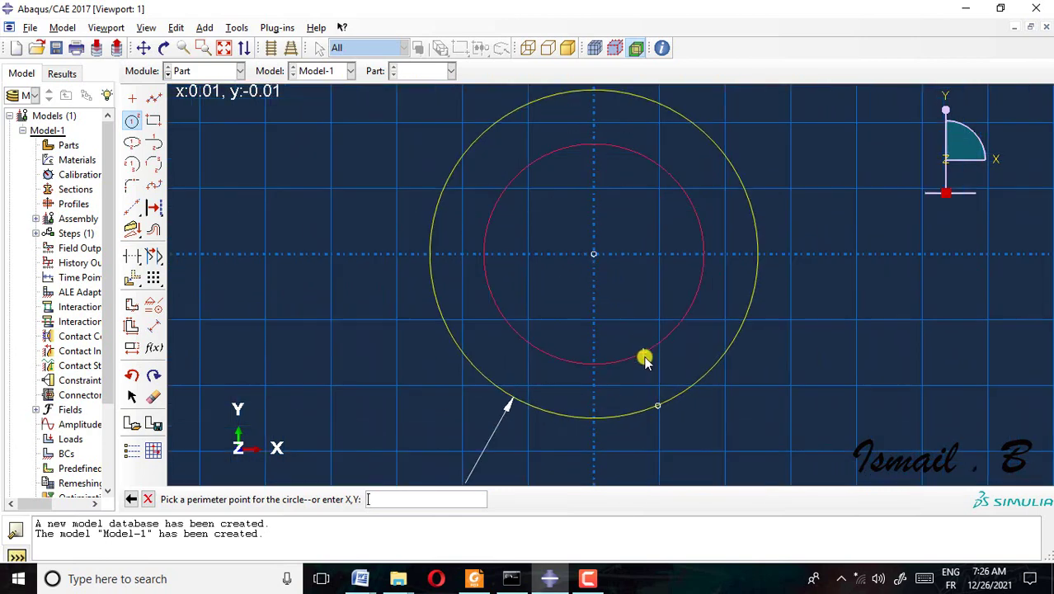
{"action": "left_click", "coordinate": [644, 358]}
Step: Dimension the inner circle and set its radius to 0.023
{"action": "left_click", "coordinate": [153, 328]}
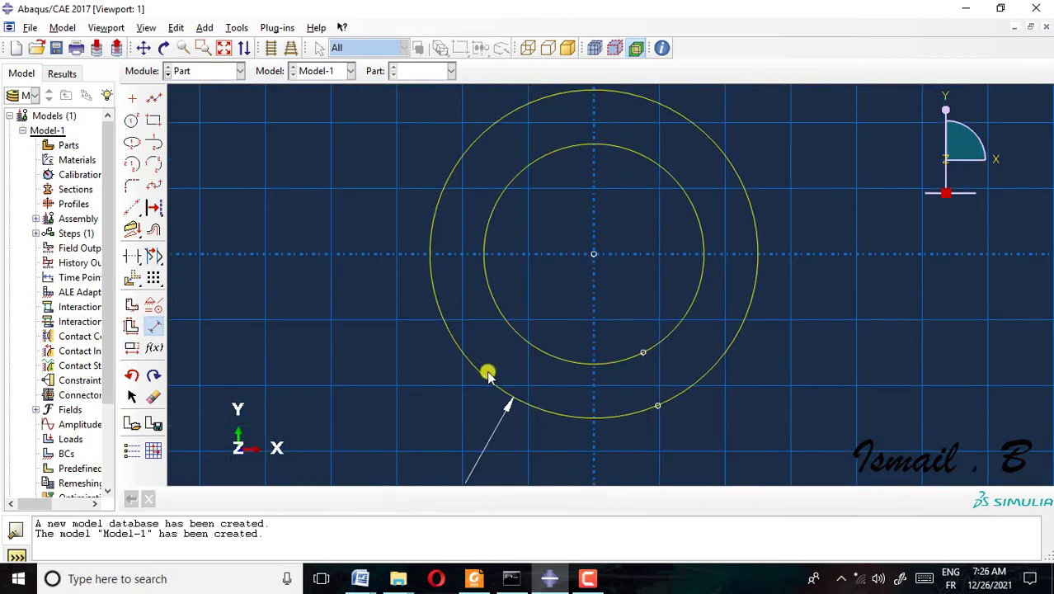
{"action": "left_click", "coordinate": [534, 356]}
{"action": "left_click", "coordinate": [415, 402]}
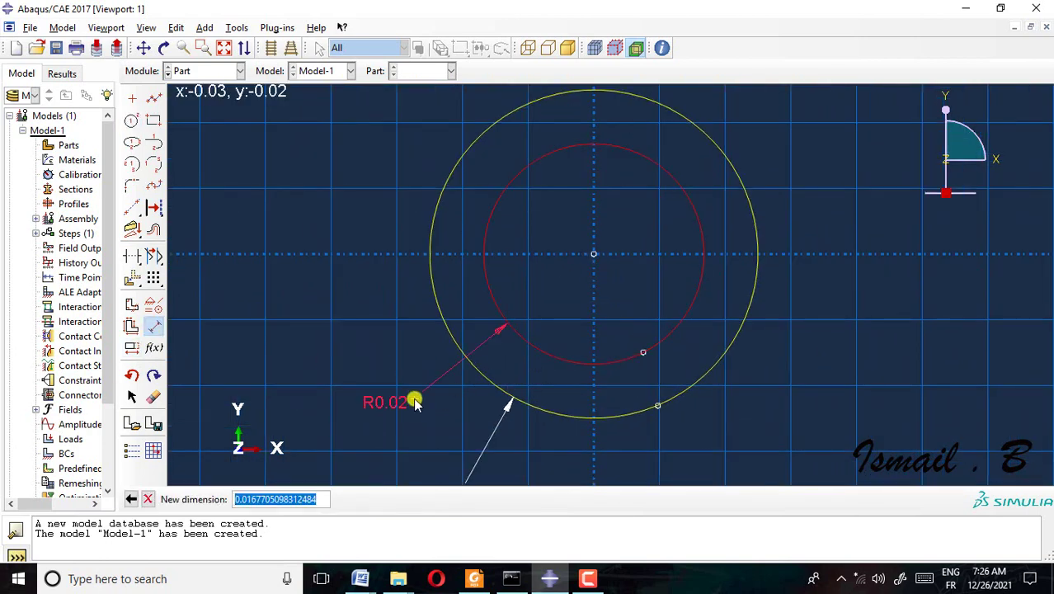
{"action": "type", "text": ".023"}
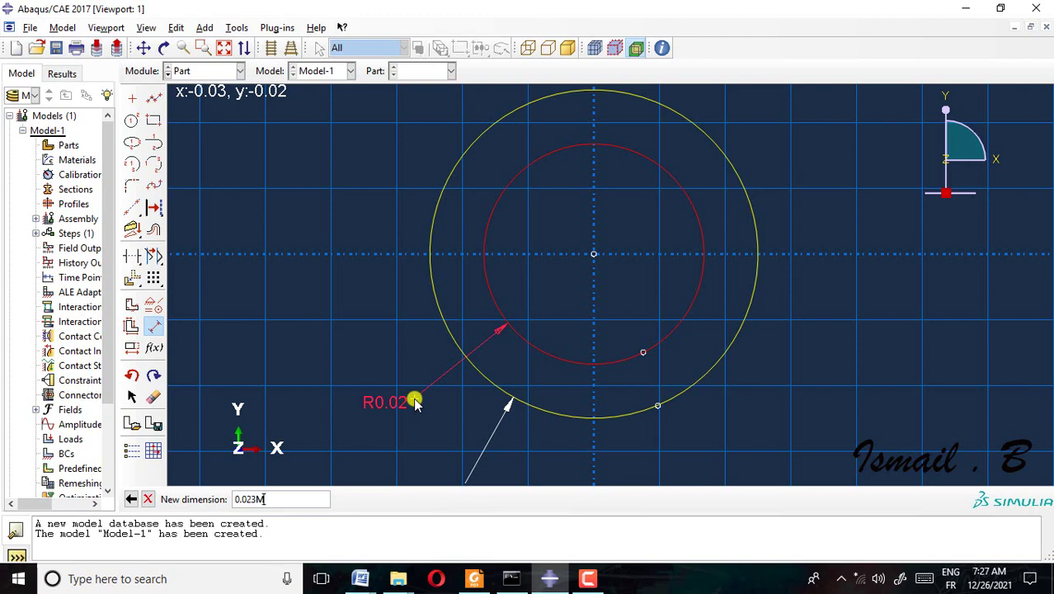
{"action": "key", "text": "Return"}
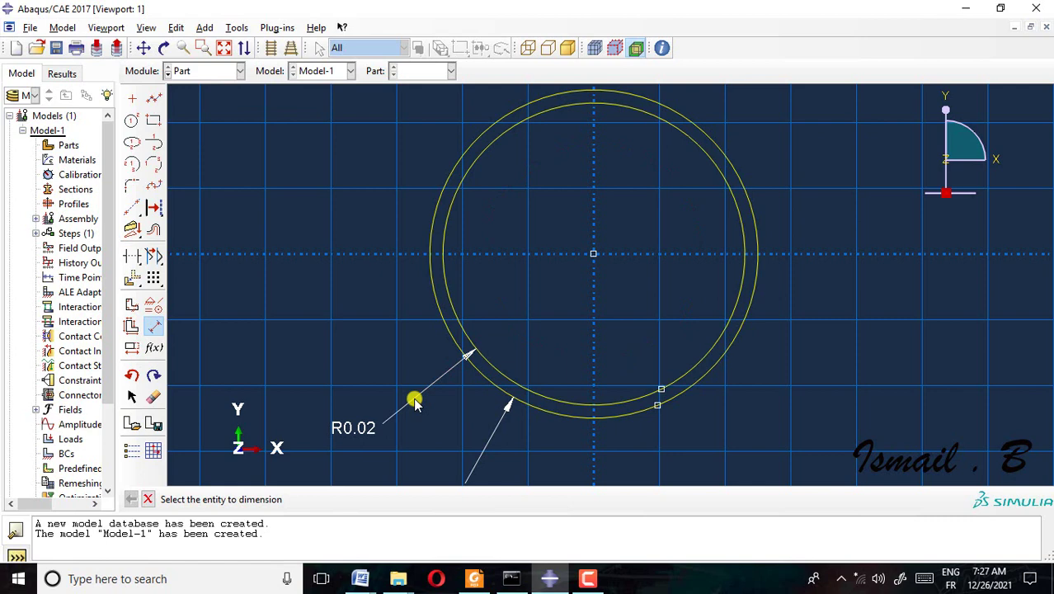
{"action": "left_click", "coordinate": [151, 500]}
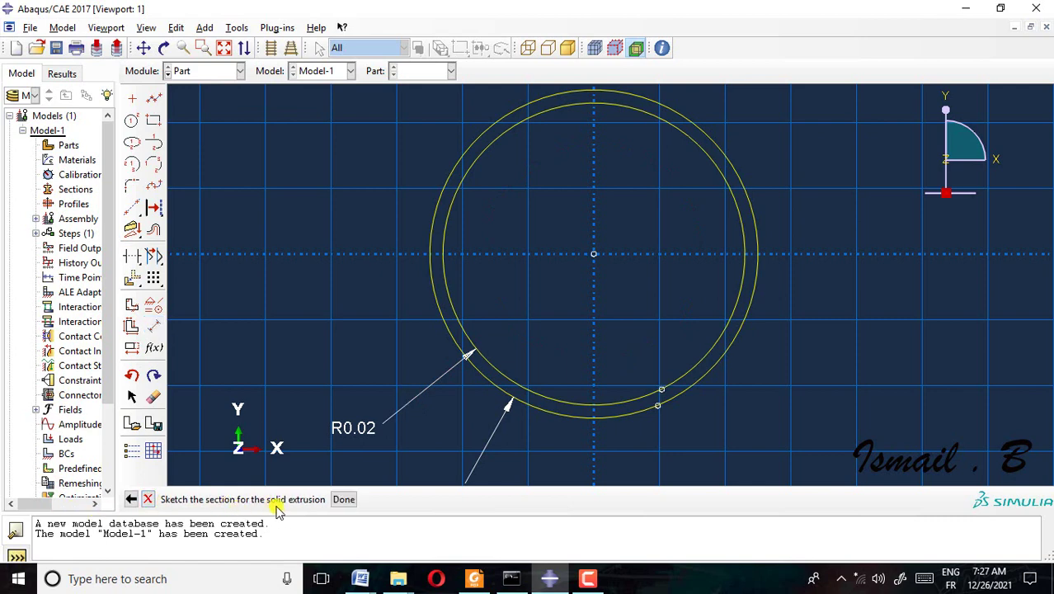
Step: Finish the ring-shaped section sketch and extrude it to a depth of 0.1
{"action": "left_click", "coordinate": [343, 500]}
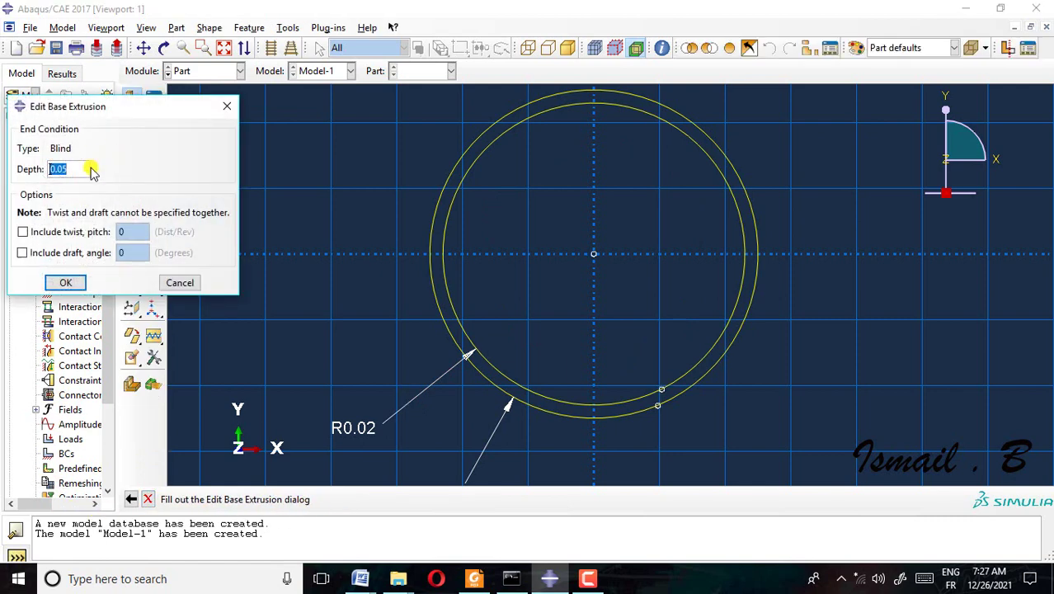
{"action": "left_click", "coordinate": [67, 171]}
{"action": "left_click_drag", "start_coordinate": [63, 168], "coordinate": [87, 196]}
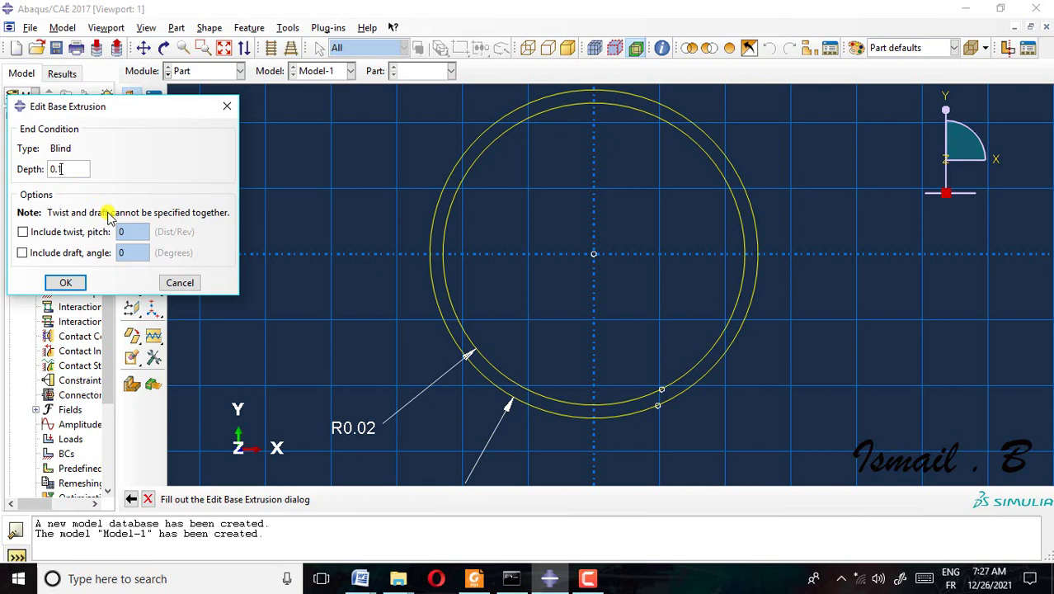
{"action": "left_click", "coordinate": [65, 282]}
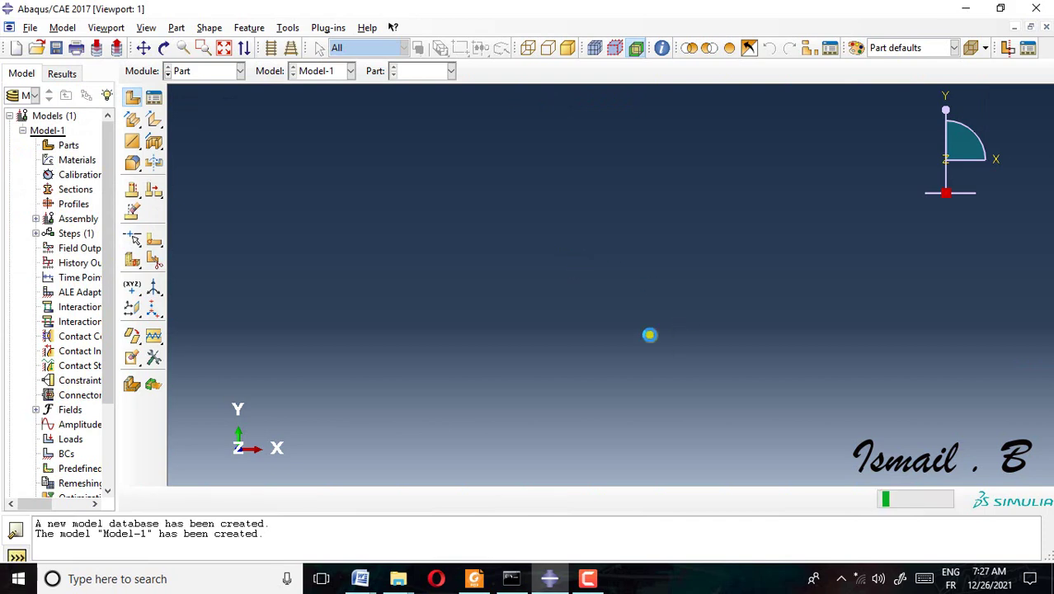
Step: Edit the pipe's solid extrusion feature and set its depth to 0.3
{"action": "left_click", "coordinate": [164, 48]}
{"action": "left_click_drag", "start_coordinate": [513, 346], "coordinate": [182, 274]}
{"action": "left_click", "coordinate": [136, 189]}
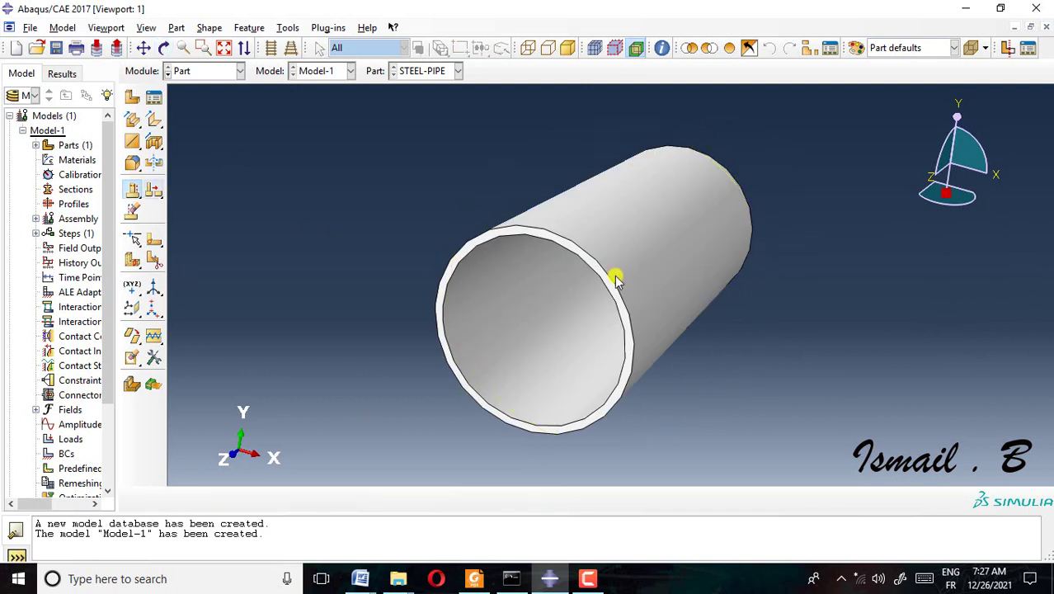
{"action": "left_click", "coordinate": [643, 311]}
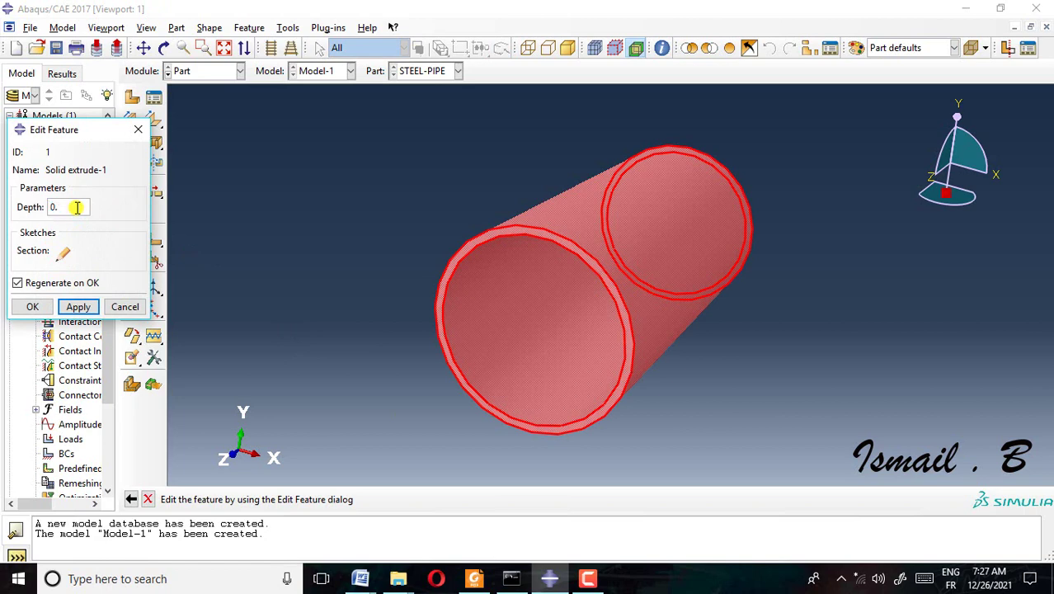
{"action": "left_click", "coordinate": [78, 306]}
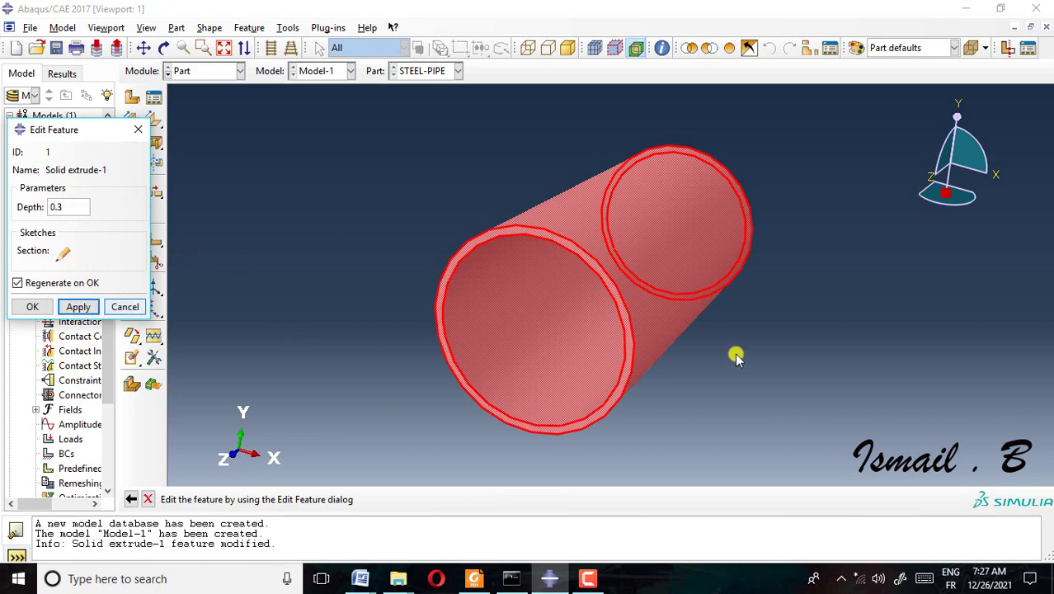
{"action": "left_click", "coordinate": [32, 306]}
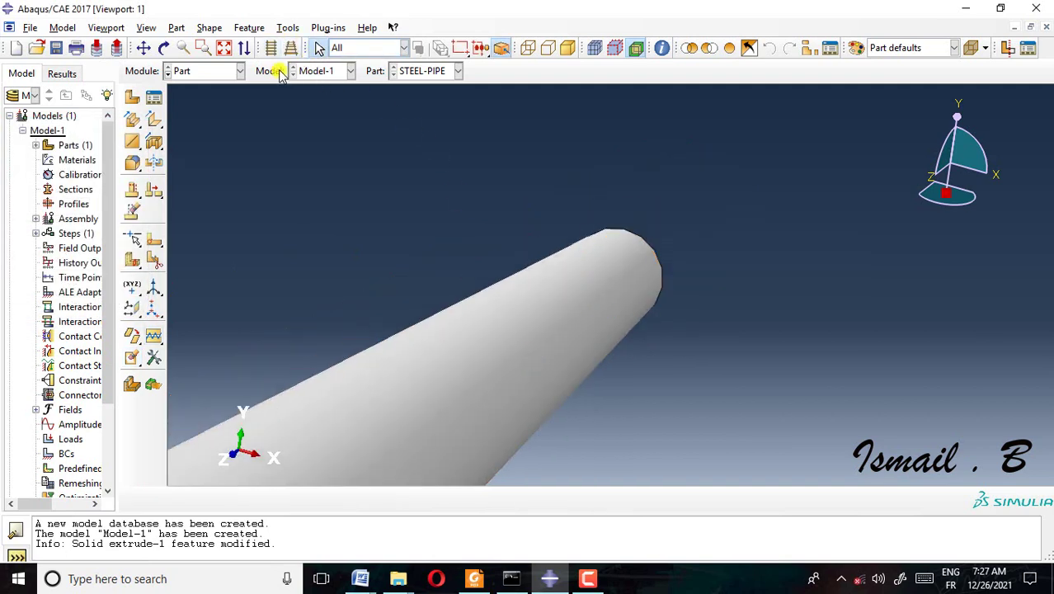
Step: Switch to the Property module and copy the STEEL-2 material from the ISMAIL.lib material library into the model
{"action": "left_click", "coordinate": [223, 49]}
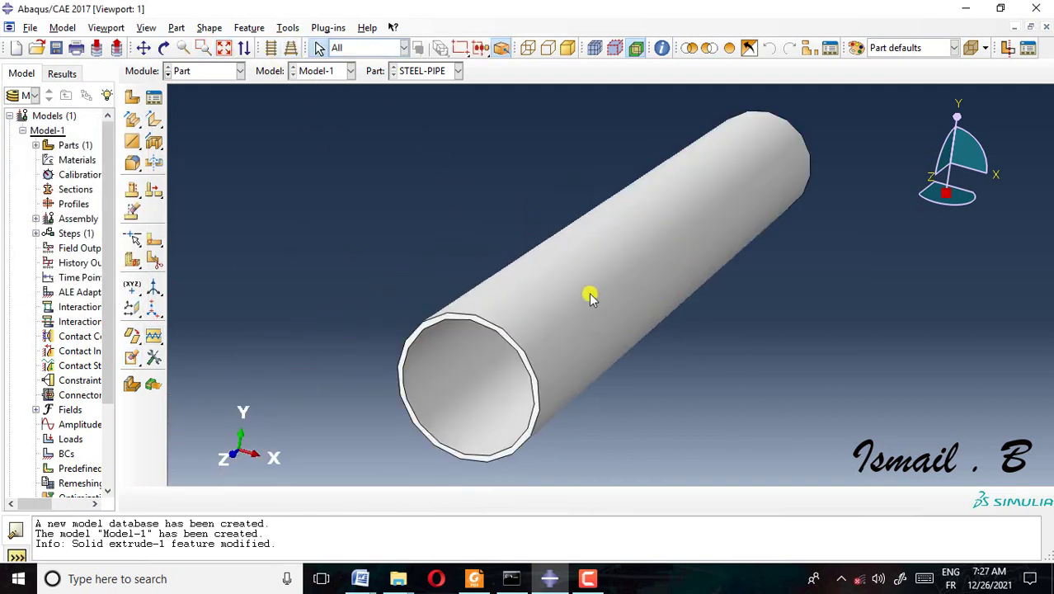
{"action": "left_click", "coordinate": [164, 48]}
{"action": "left_click_drag", "start_coordinate": [583, 255], "coordinate": [656, 253]}
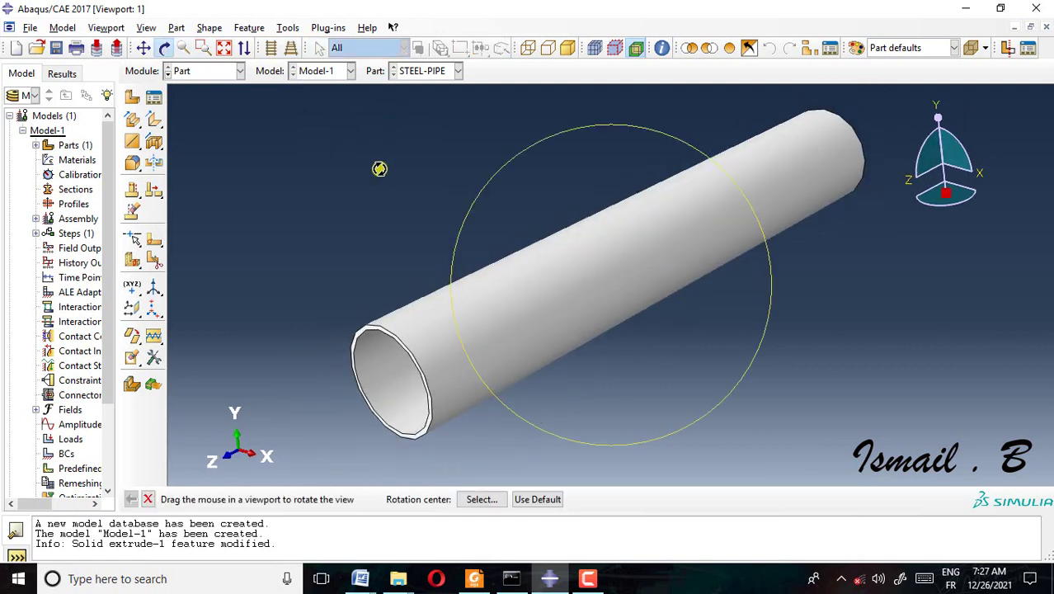
{"action": "left_click", "coordinate": [212, 71]}
{"action": "left_click", "coordinate": [216, 102]}
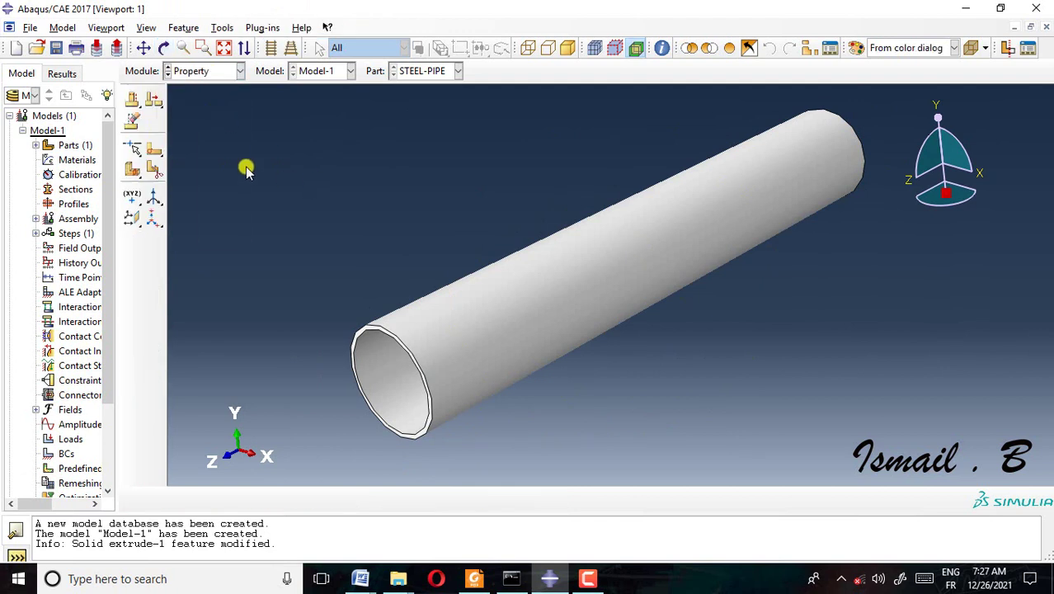
{"action": "left_click", "coordinate": [64, 73]}
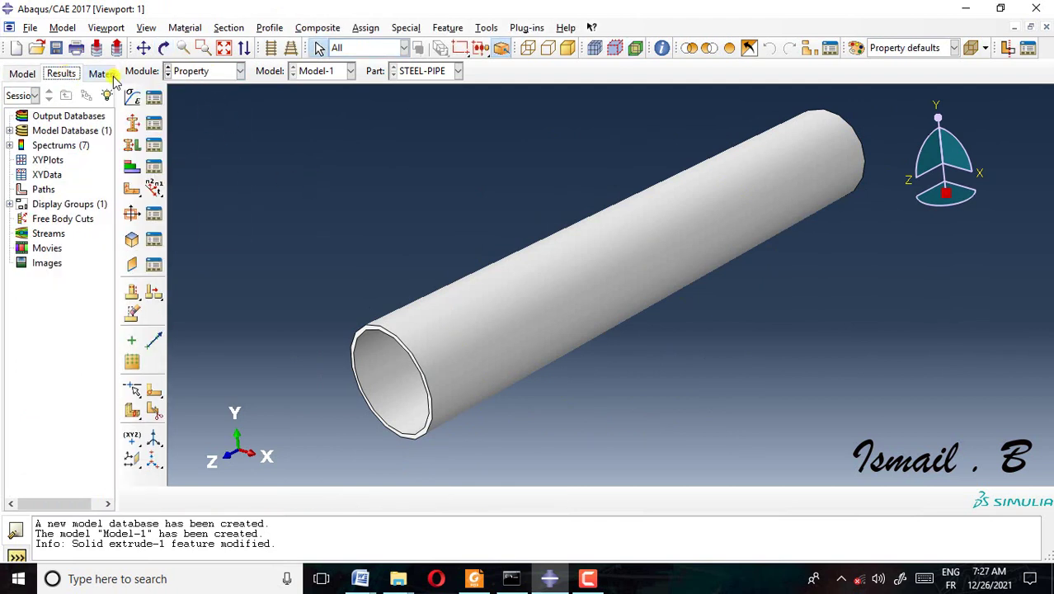
{"action": "left_click", "coordinate": [105, 74]}
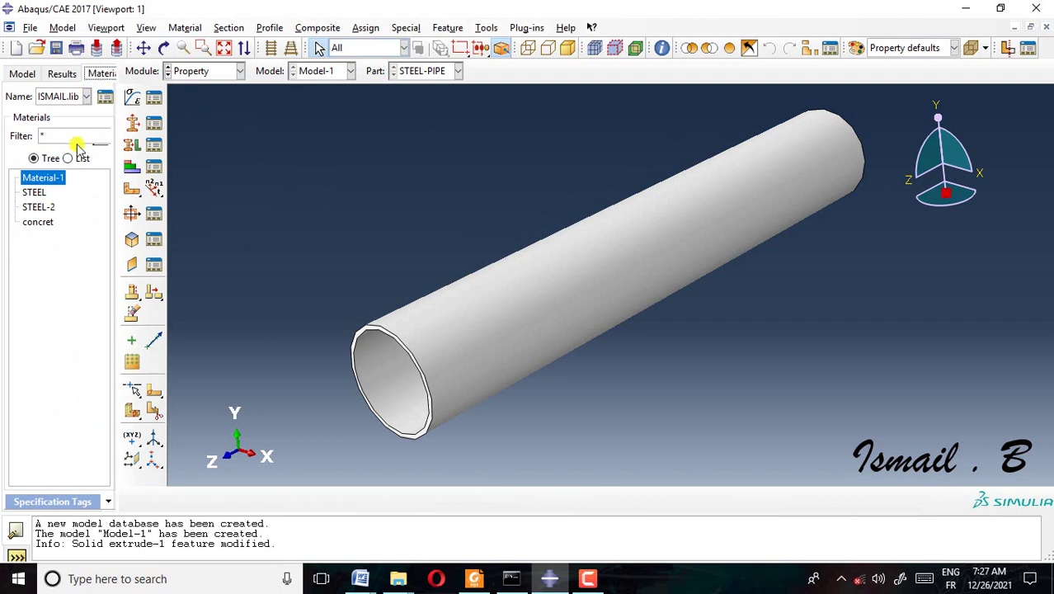
{"action": "double_click", "coordinate": [39, 207]}
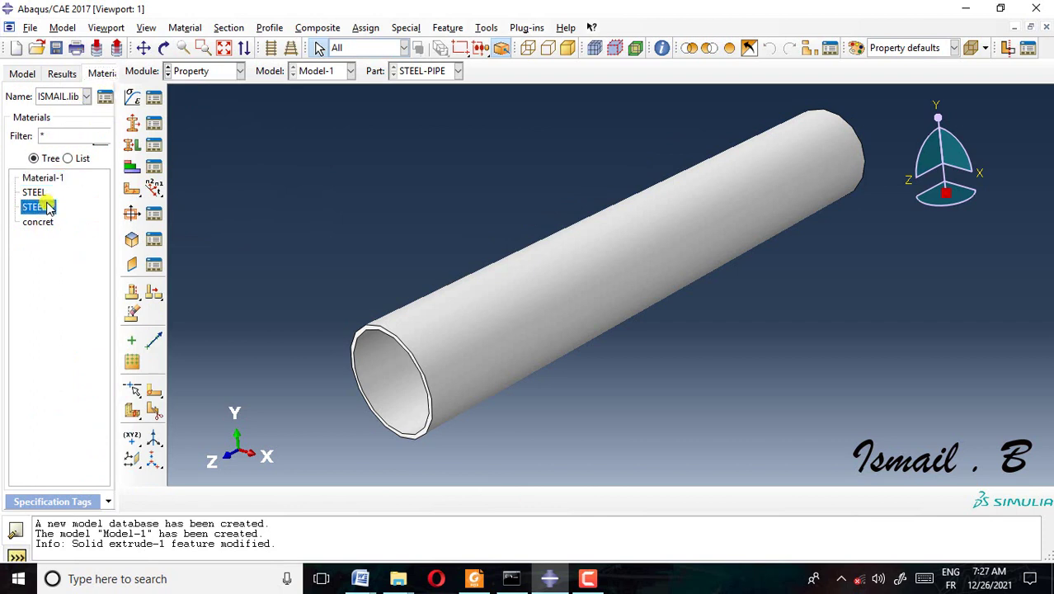
Step: Open the STEEL-2 material for editing and examine its Young's modulus and Poisson's ratio
{"action": "left_click", "coordinate": [30, 76]}
{"action": "left_click", "coordinate": [154, 97]}
{"action": "left_click", "coordinate": [106, 191]}
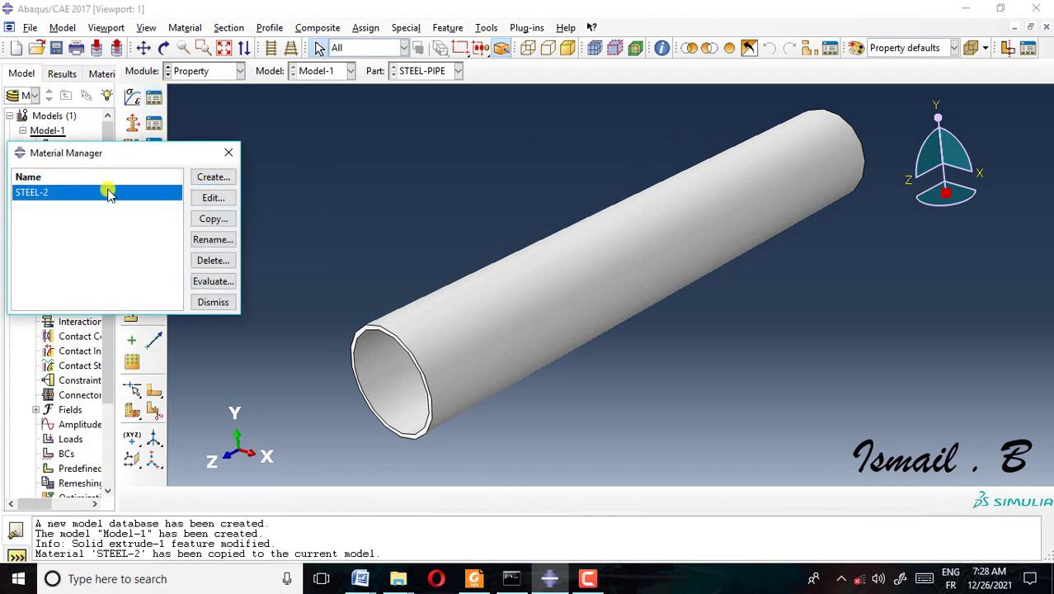
{"action": "left_click", "coordinate": [210, 197]}
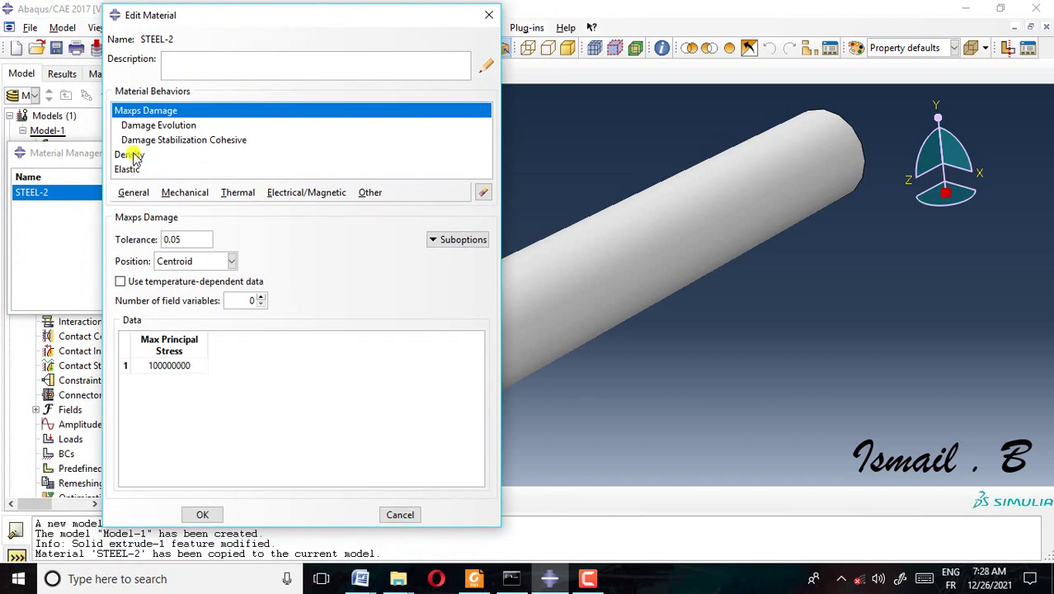
{"action": "left_click", "coordinate": [135, 171]}
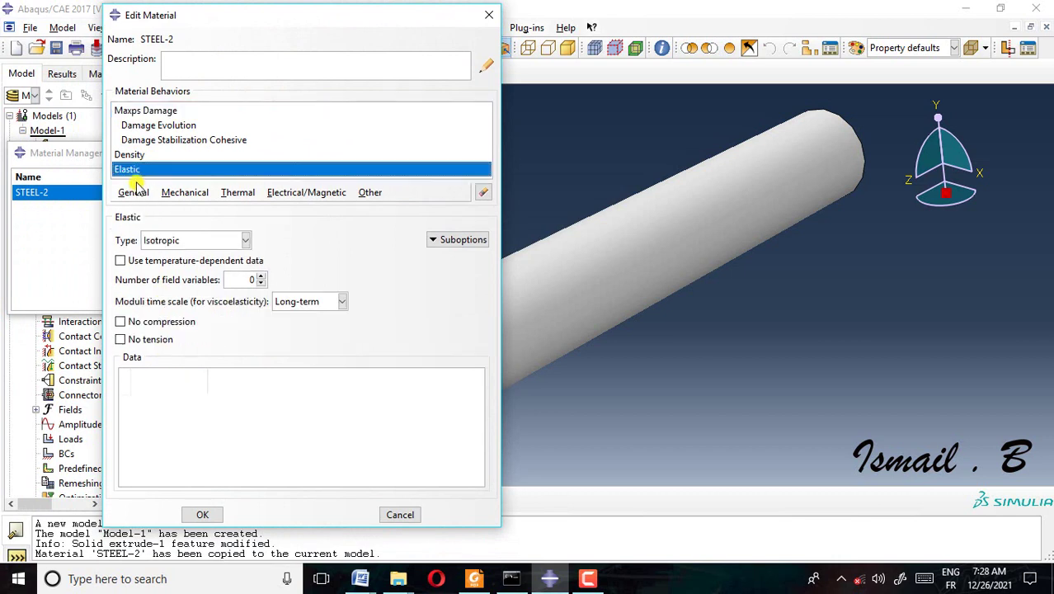
{"action": "double_click", "coordinate": [199, 402]}
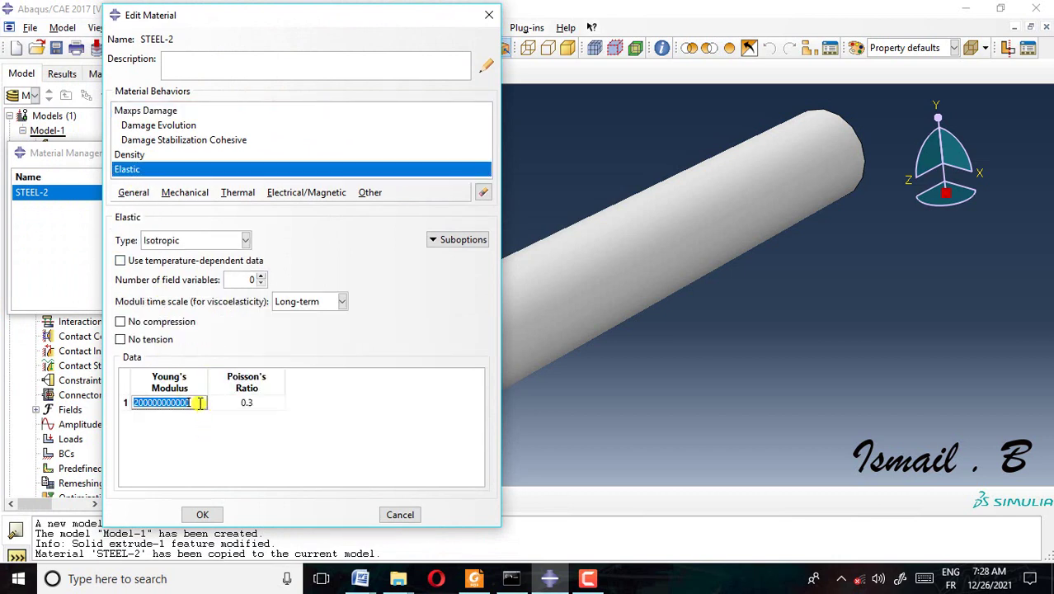
{"action": "left_click", "coordinate": [199, 402]}
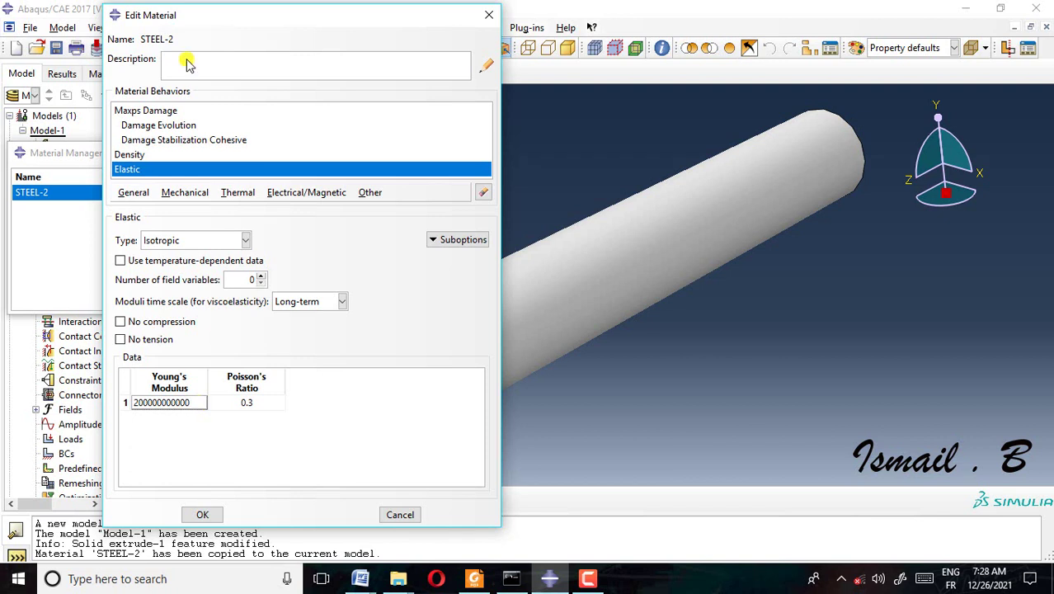
Step: Examine the mass density entry of the STEEL-2 material
{"action": "left_click", "coordinate": [142, 192]}
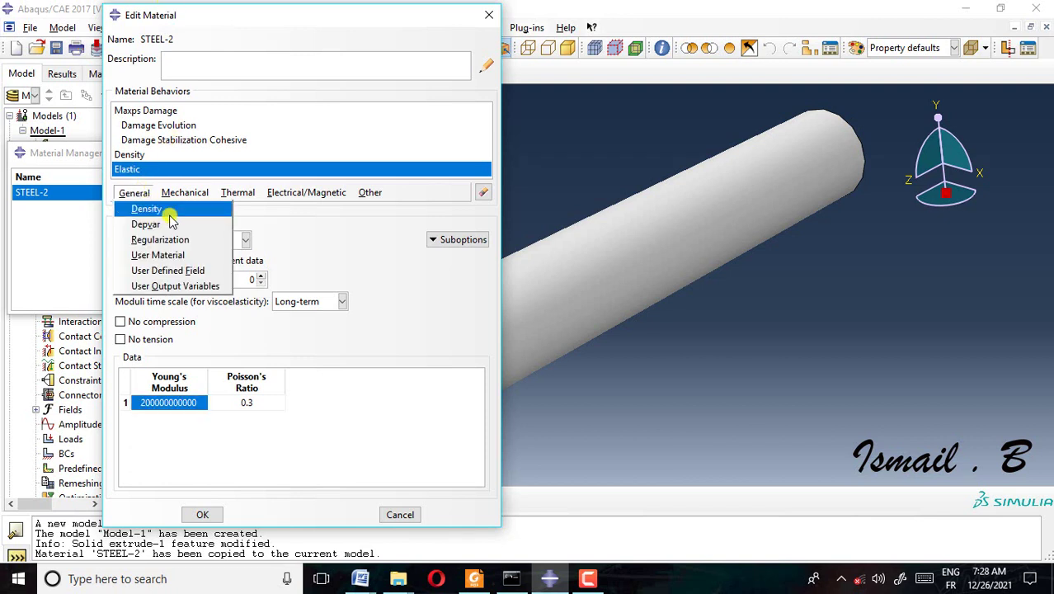
{"action": "left_click", "coordinate": [164, 208]}
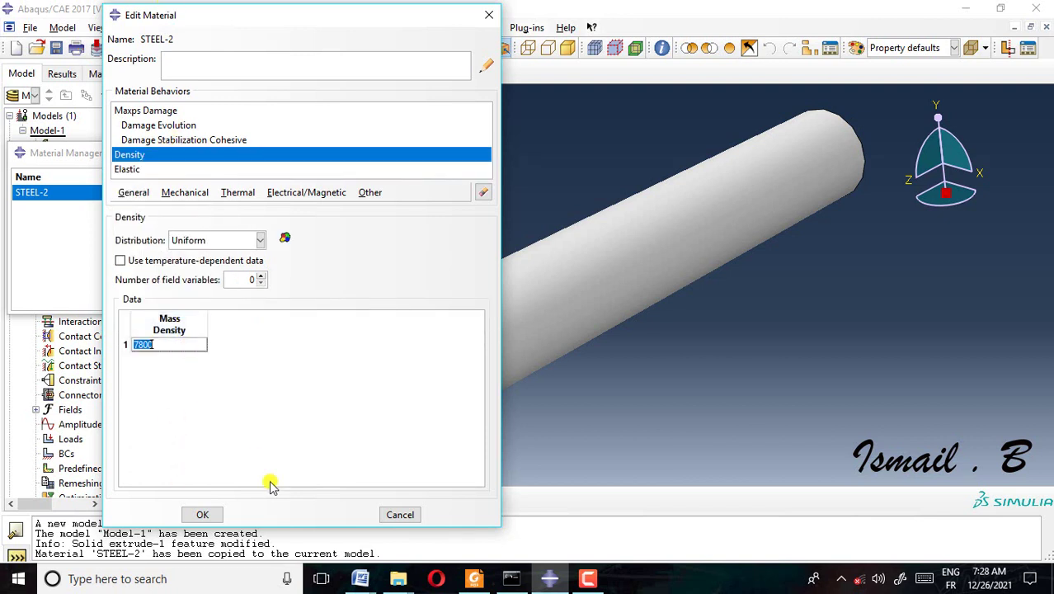
{"action": "left_click", "coordinate": [272, 379]}
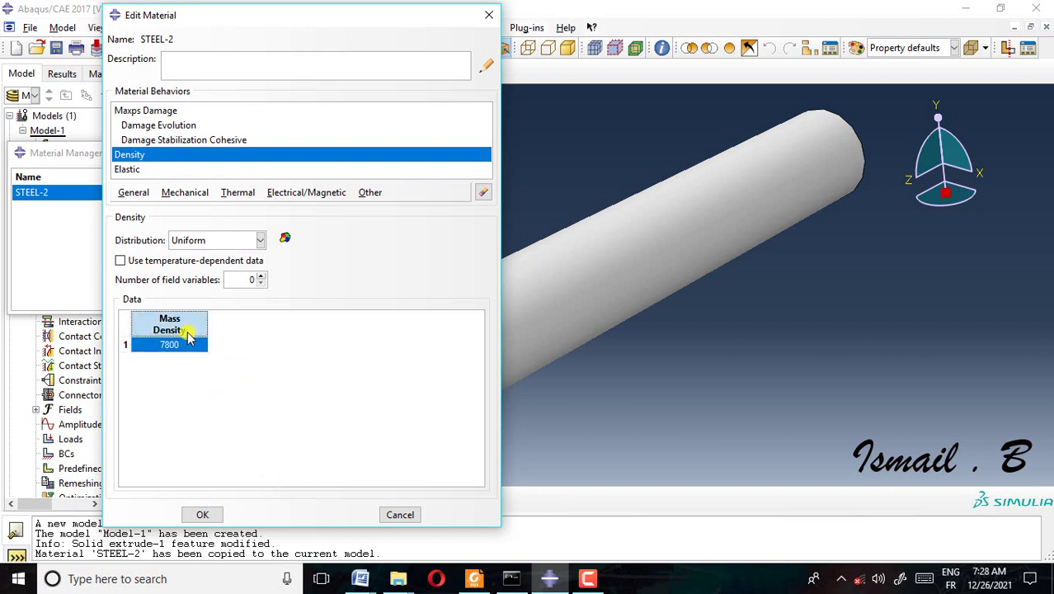
{"action": "double_click", "coordinate": [186, 346]}
{"action": "left_click", "coordinate": [186, 345]}
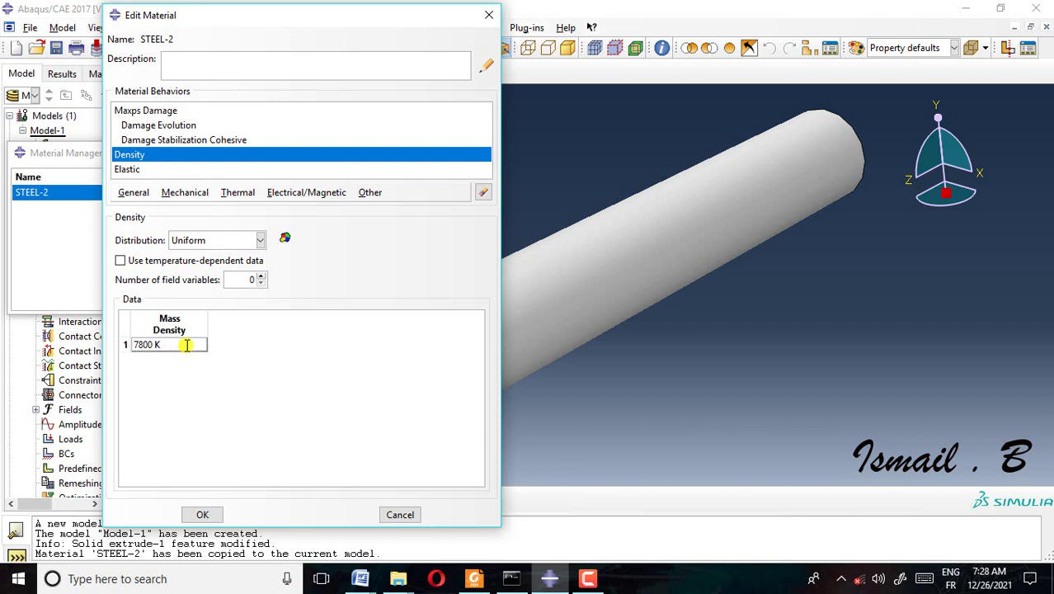
{"action": "left_click", "coordinate": [176, 343]}
{"action": "left_click", "coordinate": [180, 193]}
{"action": "mouse_move", "coordinate": [248, 226]}
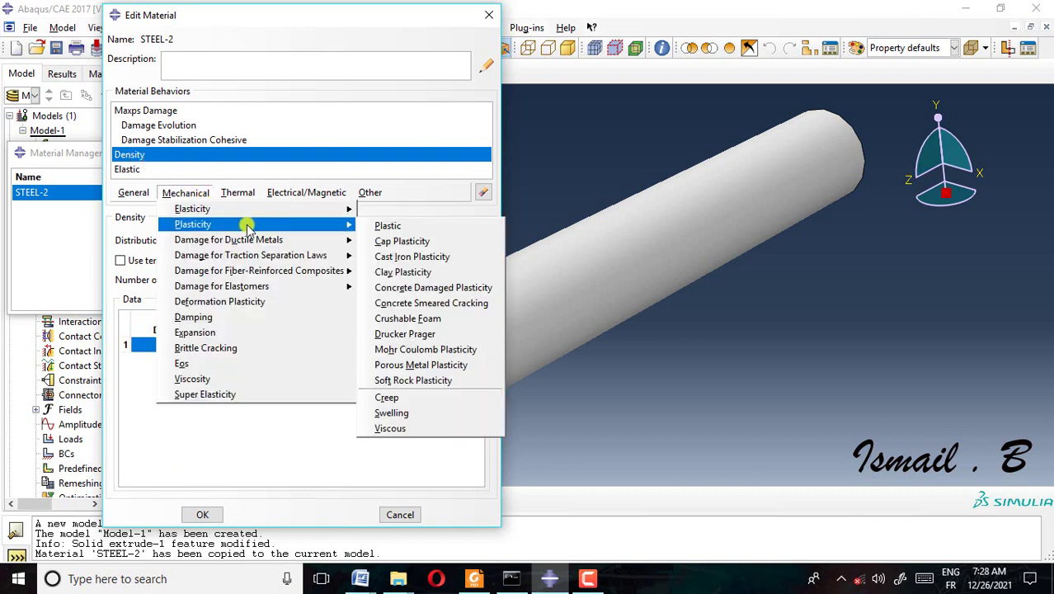
{"action": "left_click", "coordinate": [376, 227]}
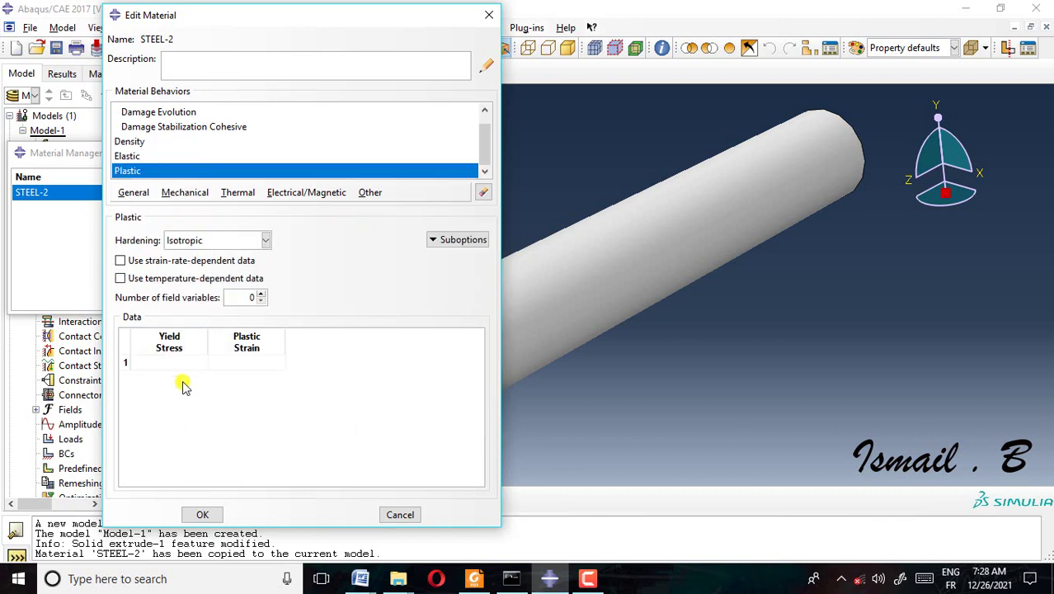
{"action": "left_click", "coordinate": [484, 192]}
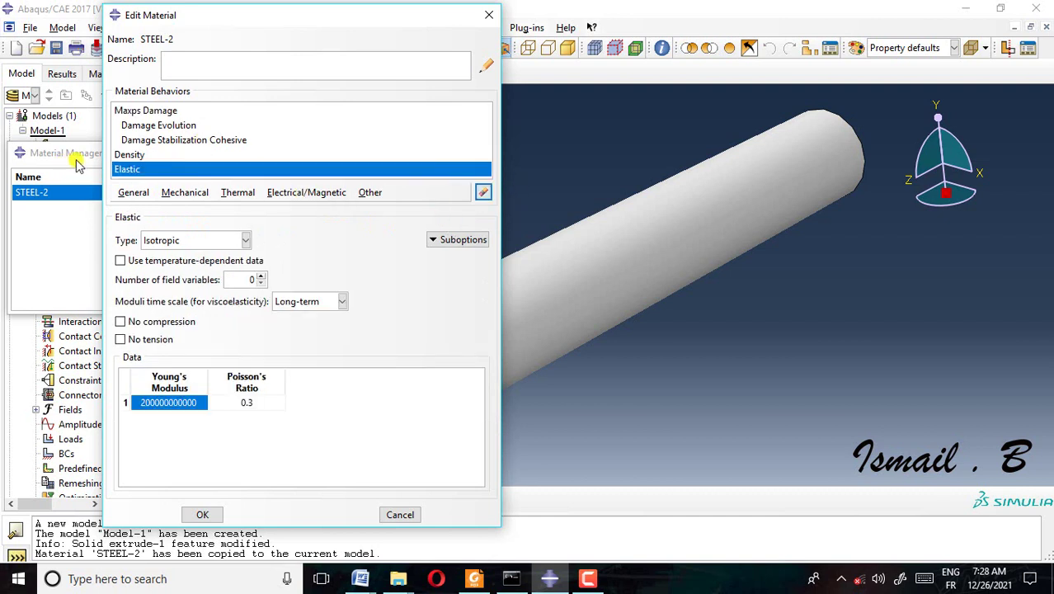
Step: Examine the max principal stress defined under the material's Maxps Damage behavior
{"action": "left_click", "coordinate": [181, 140]}
{"action": "left_click", "coordinate": [157, 111]}
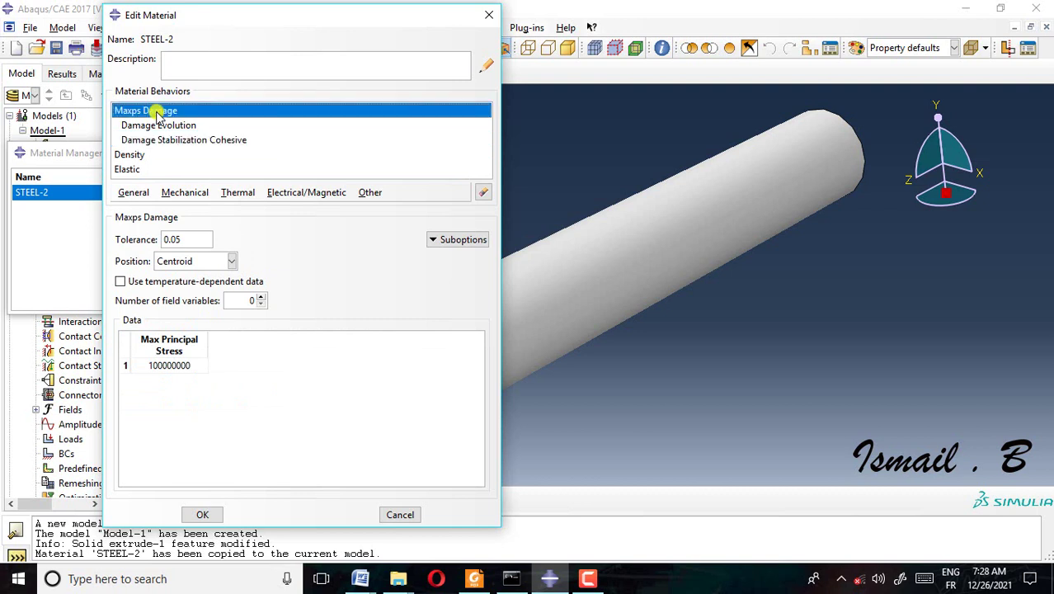
{"action": "left_click", "coordinate": [196, 364]}
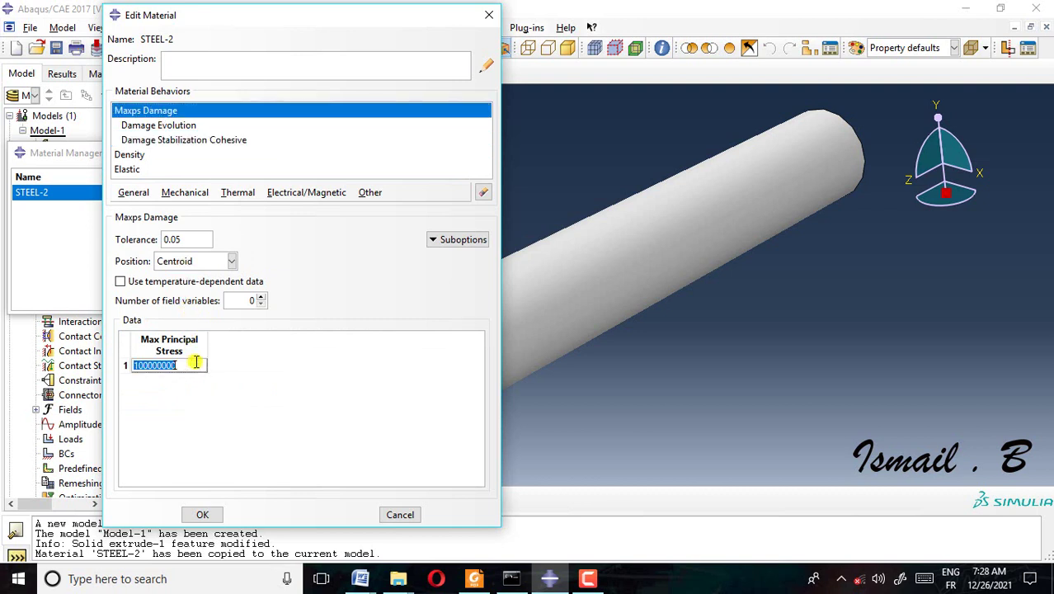
{"action": "left_click", "coordinate": [198, 366]}
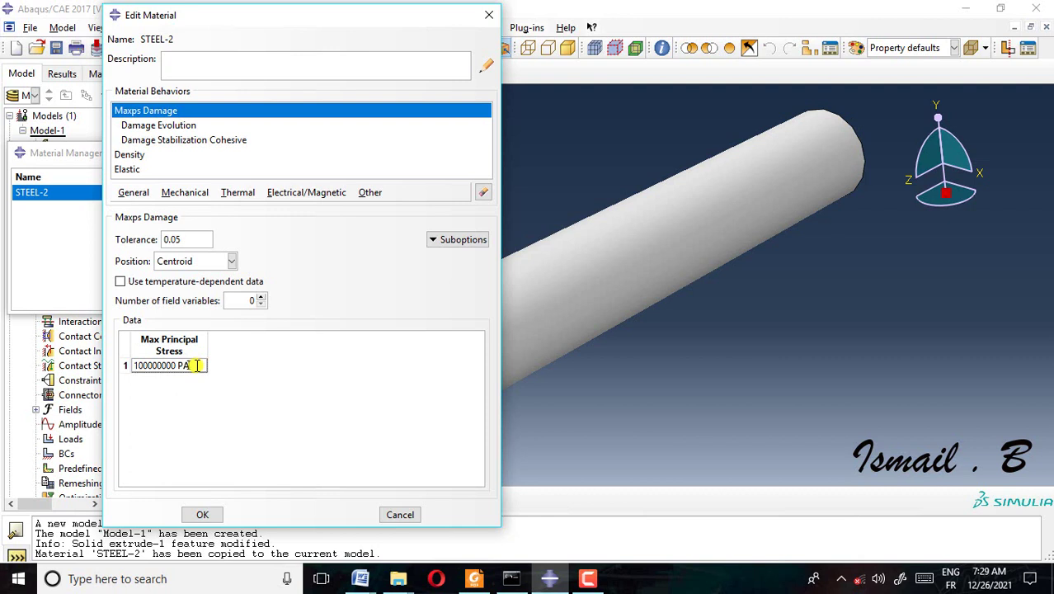
Step: Open the Damage Evolution suboption and examine the normal mode and both shear mode fracture energies
{"action": "left_click", "coordinate": [475, 240]}
{"action": "left_click", "coordinate": [471, 254]}
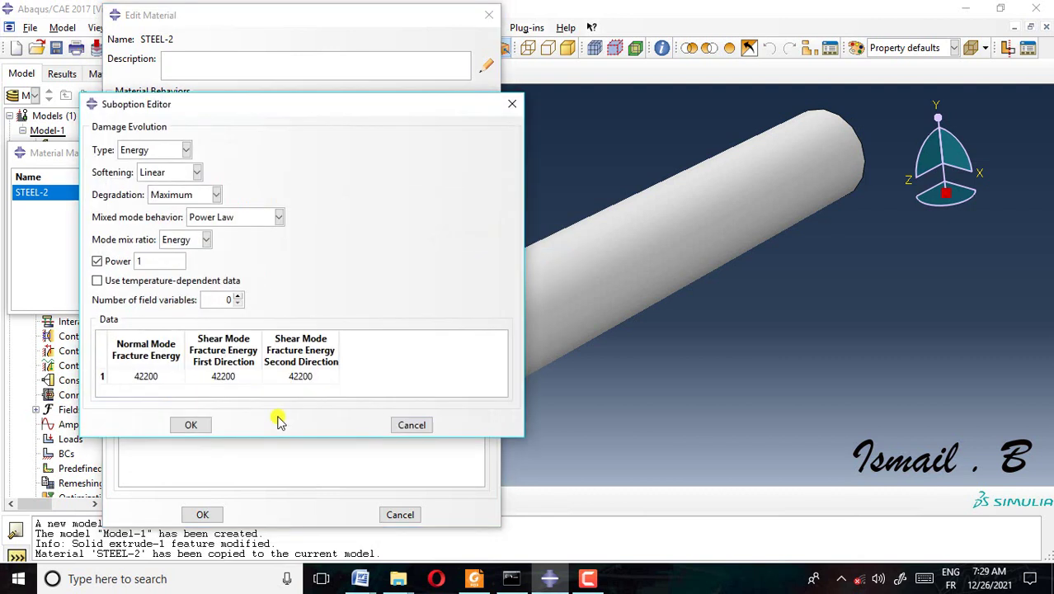
{"action": "double_click", "coordinate": [166, 379]}
{"action": "key", "text": "Tab"}
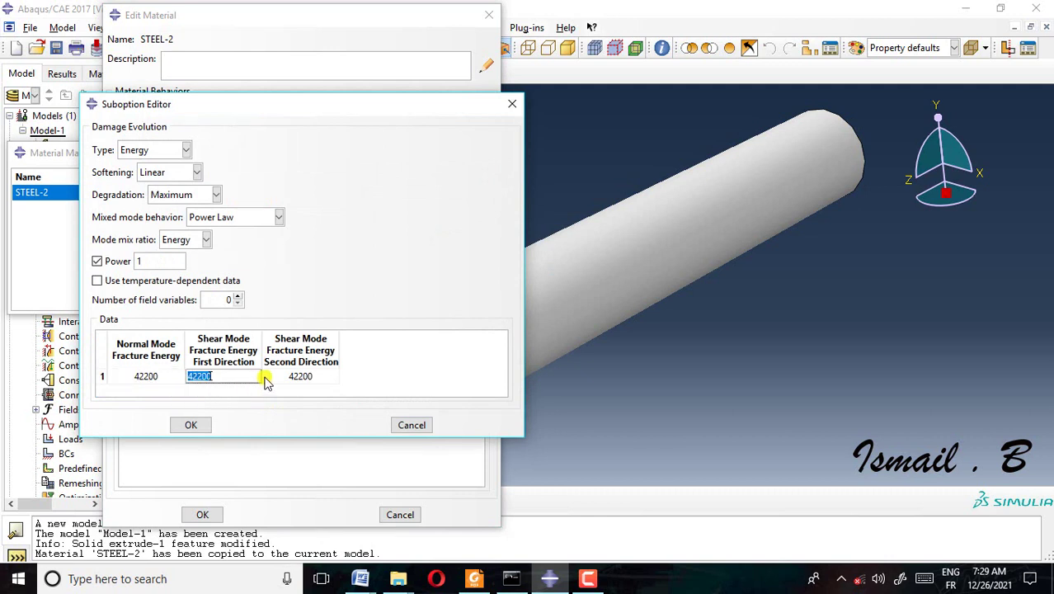
{"action": "key", "text": "Tab"}
{"action": "left_click", "coordinate": [174, 350]}
{"action": "left_click", "coordinate": [255, 363]}
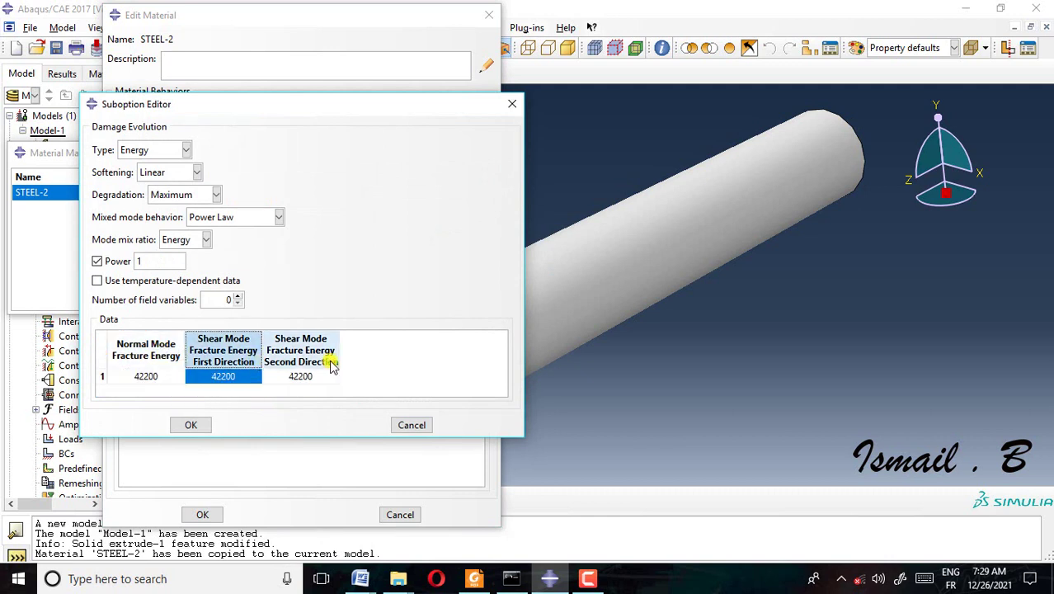
{"action": "left_click", "coordinate": [330, 360]}
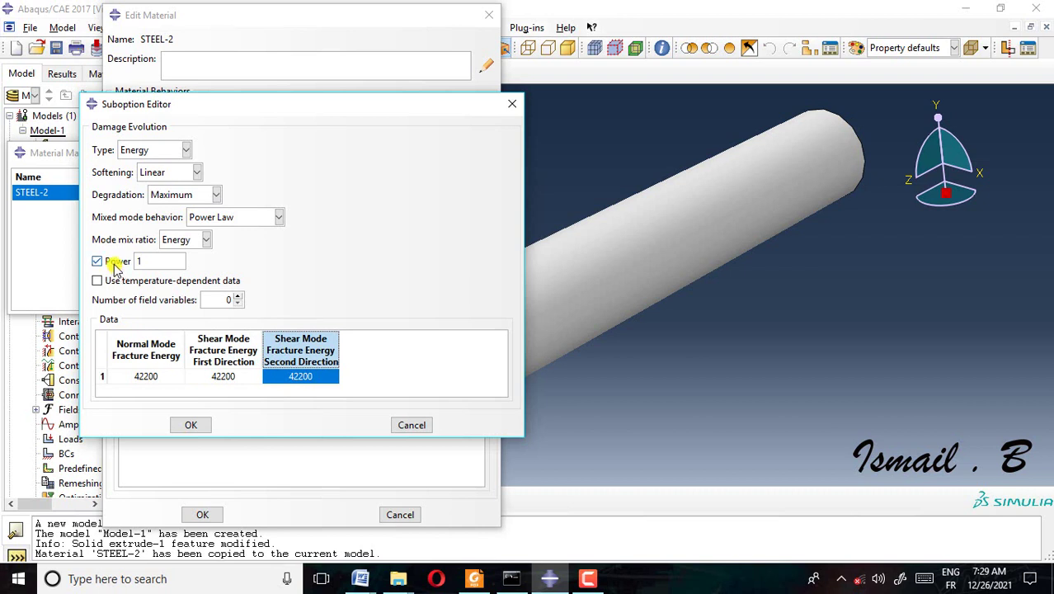
Step: Check the Damage Evolution power, type, softening, mixed mode behavior and mode mix ratio, and accept the suboption
{"action": "left_click", "coordinate": [165, 261]}
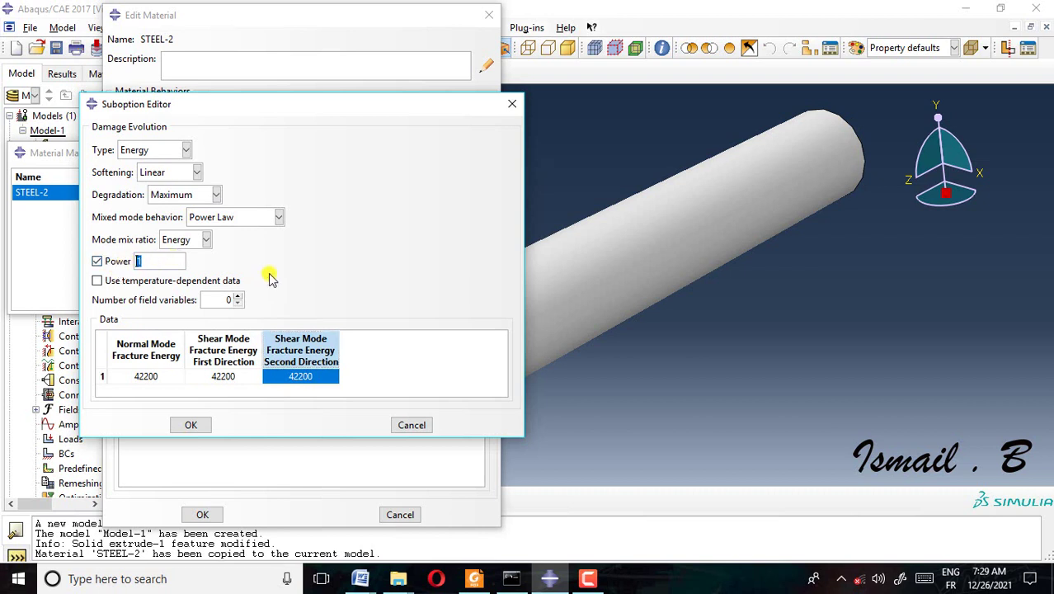
{"action": "left_click", "coordinate": [159, 174]}
{"action": "left_click", "coordinate": [176, 171]}
{"action": "left_click", "coordinate": [177, 150]}
{"action": "left_click", "coordinate": [170, 183]}
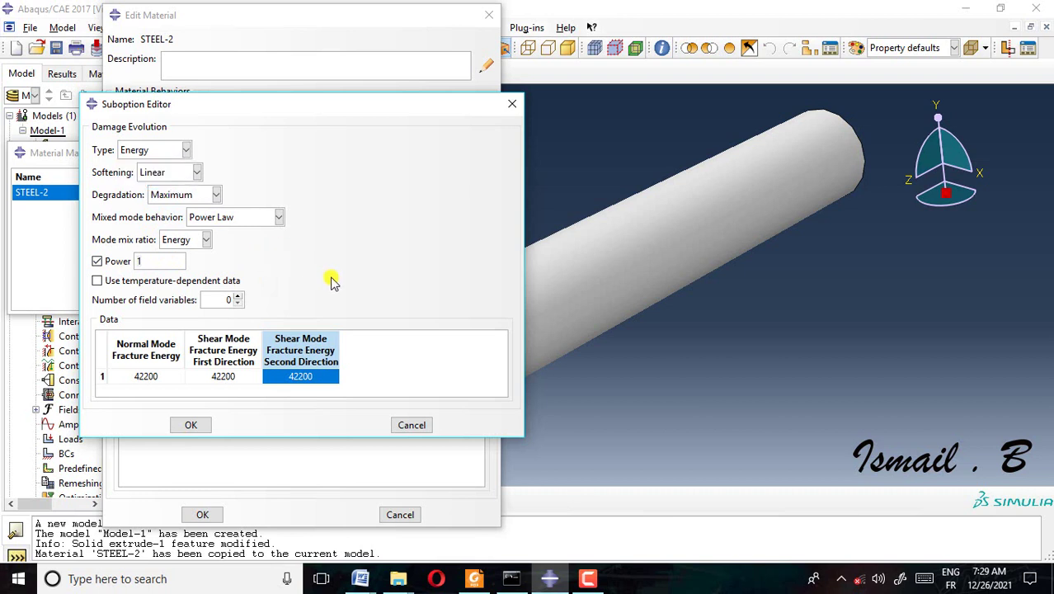
{"action": "left_click", "coordinate": [273, 219]}
{"action": "left_click", "coordinate": [241, 263]}
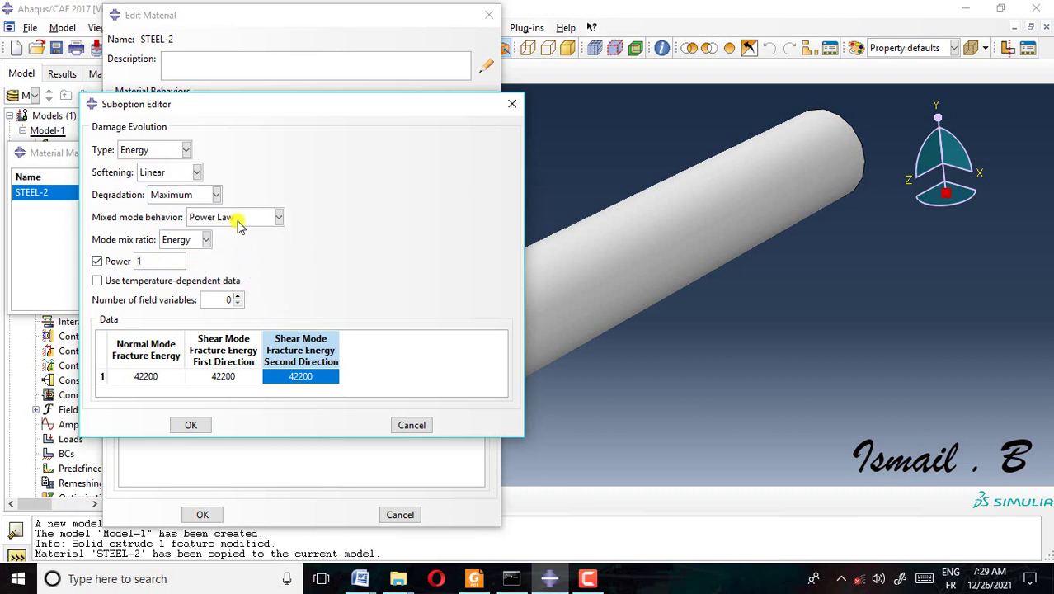
{"action": "left_click", "coordinate": [193, 241]}
{"action": "left_click", "coordinate": [195, 253]}
{"action": "left_click", "coordinate": [512, 104]}
{"action": "left_click", "coordinate": [390, 237]}
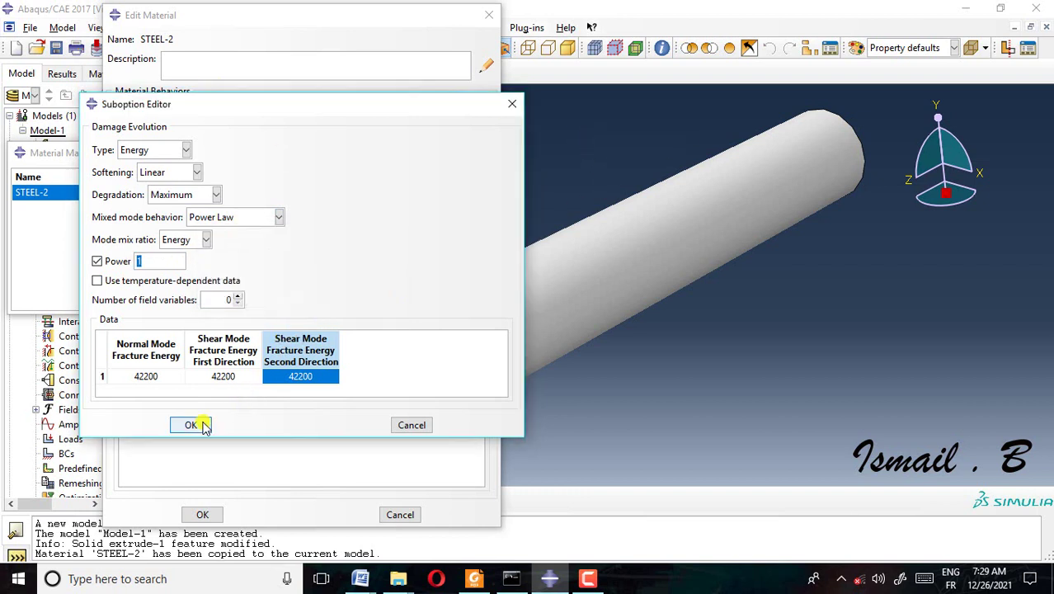
{"action": "left_click", "coordinate": [196, 424]}
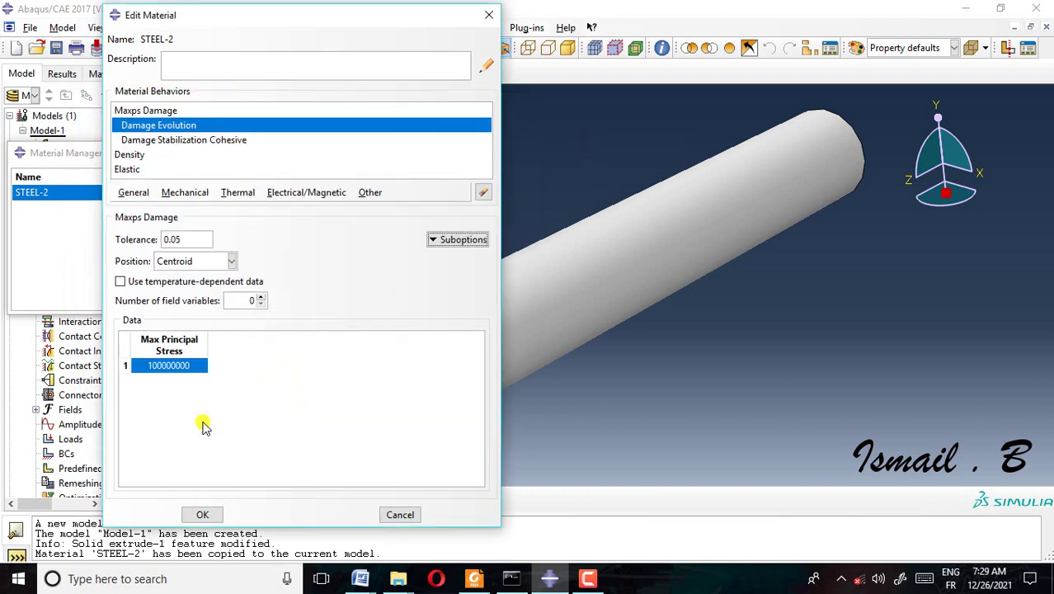
Step: Check the viscosity coefficient of Damage Stabilization Cohesive, accept the STEEL-2 material and close the Material Manager
{"action": "double_click", "coordinate": [210, 140]}
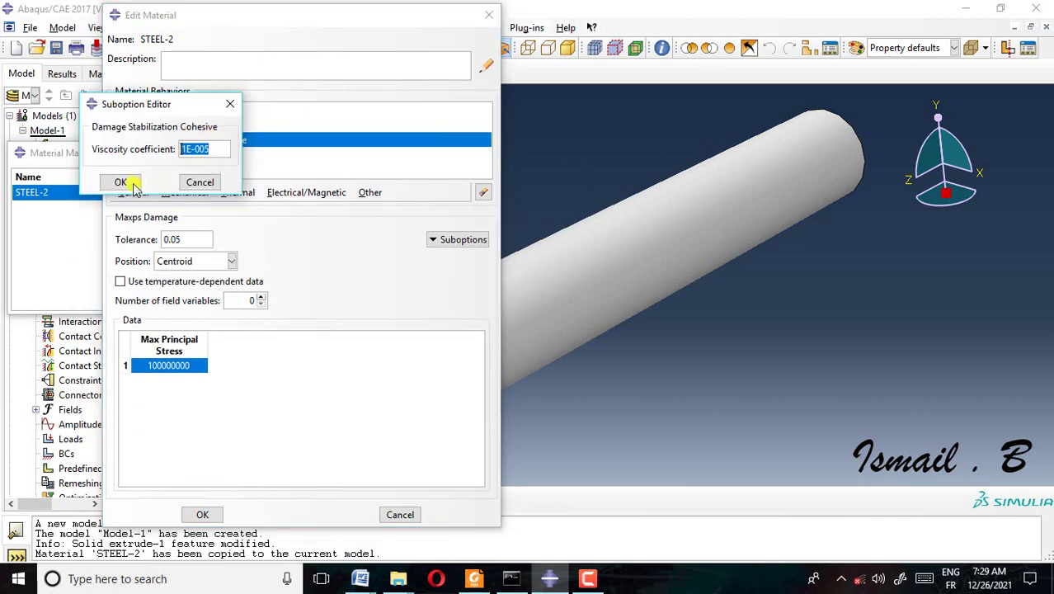
{"action": "left_click", "coordinate": [122, 182]}
{"action": "left_click", "coordinate": [202, 514]}
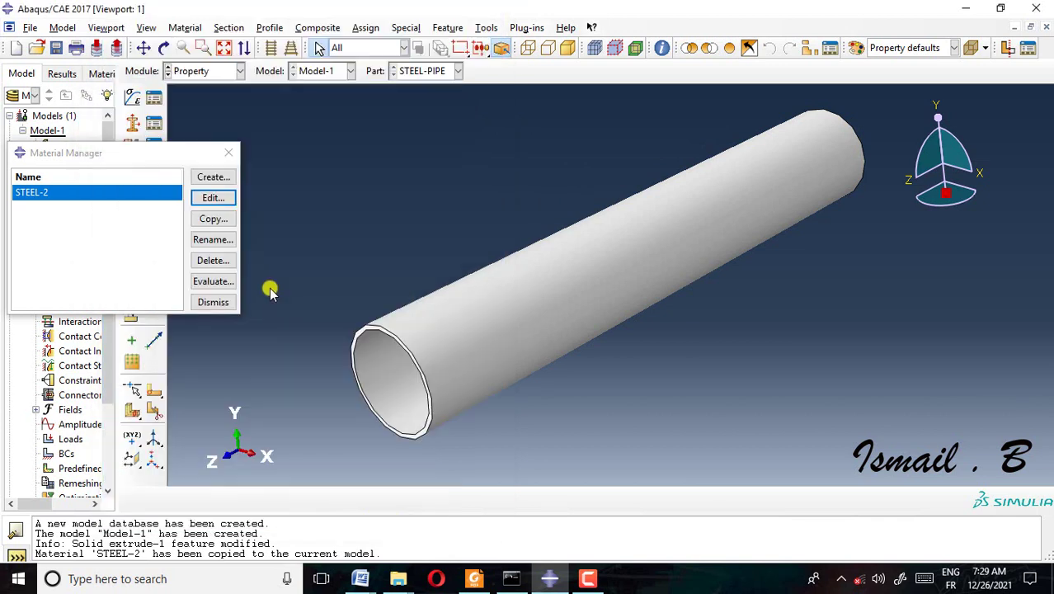
{"action": "left_click", "coordinate": [213, 302]}
Step: Create a solid, homogeneous section named STEEL that uses the STEEL-2 material
{"action": "left_click", "coordinate": [132, 123]}
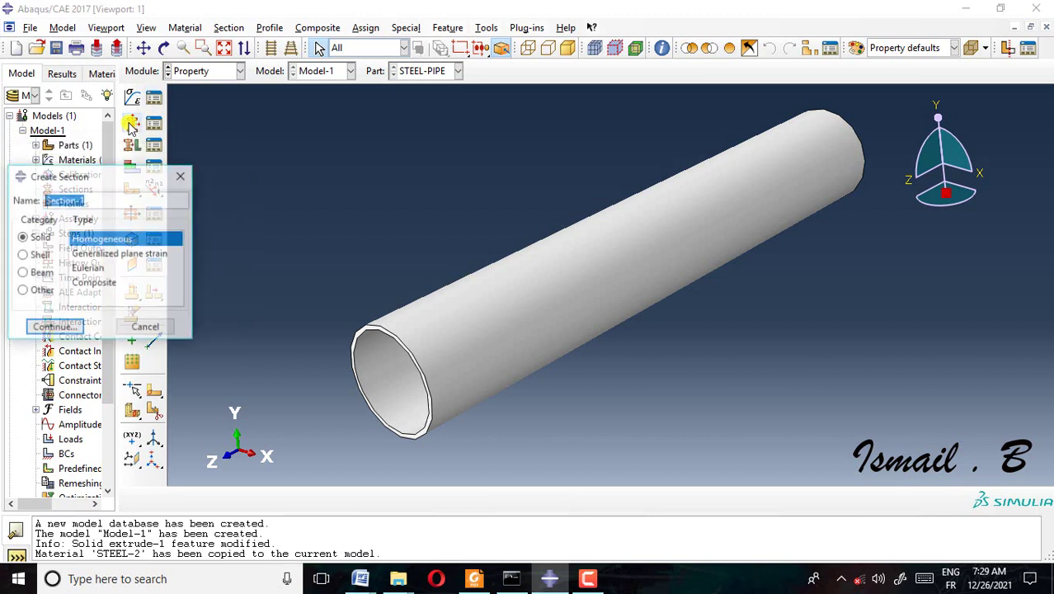
{"action": "key", "text": "BackSpace"}
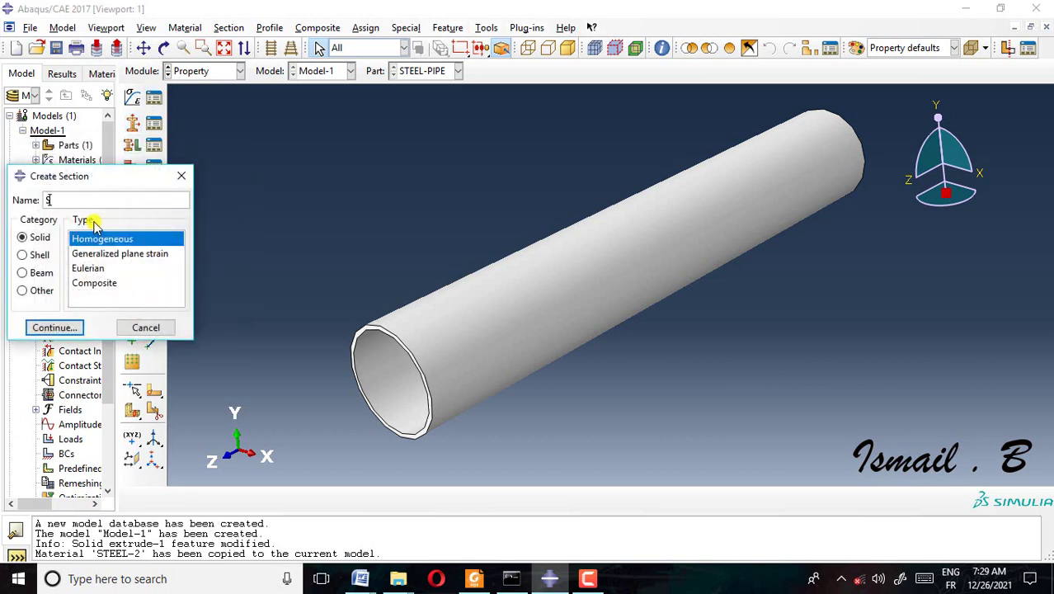
{"action": "left_click", "coordinate": [72, 329]}
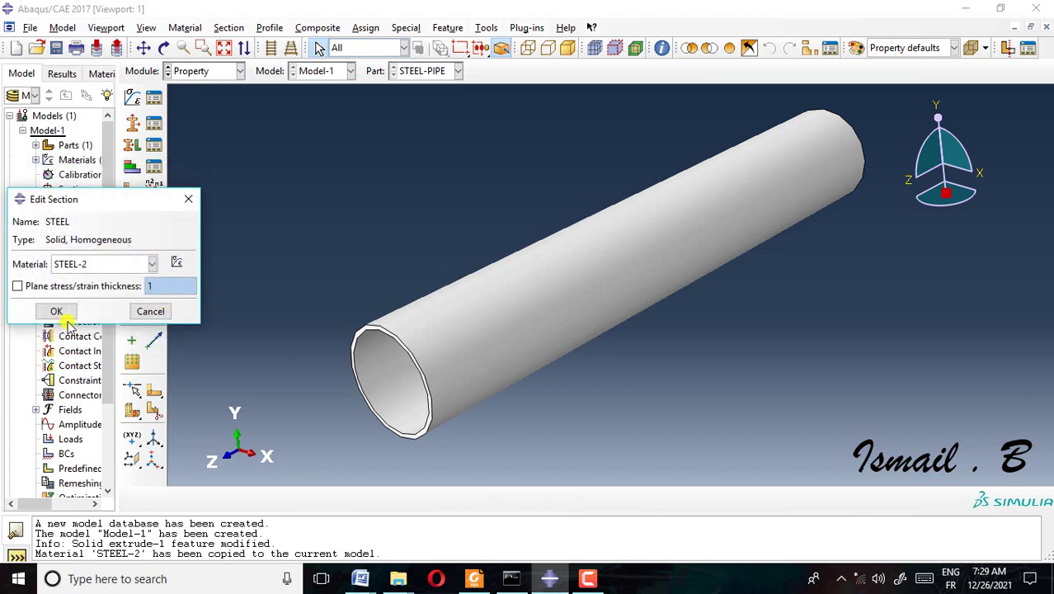
{"action": "left_click", "coordinate": [58, 311]}
Step: Assign the STEEL section to the whole pipe, creating the set Set-1 for the region
{"action": "scroll", "coordinate": [499, 372], "scroll_direction": "down", "scroll_amount": 2}
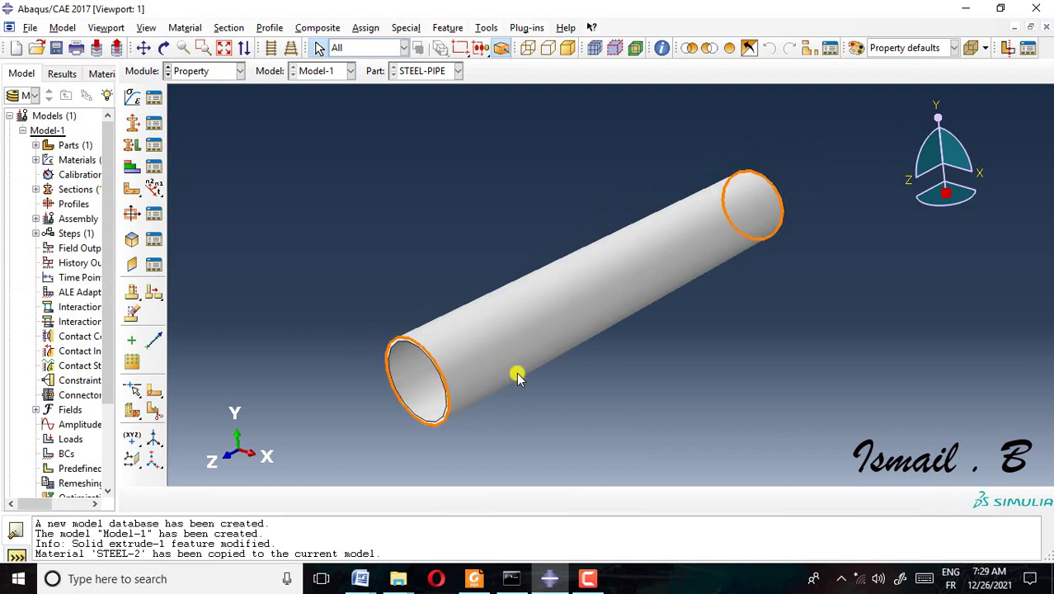
{"action": "scroll", "coordinate": [569, 388], "scroll_direction": "down", "scroll_amount": 1}
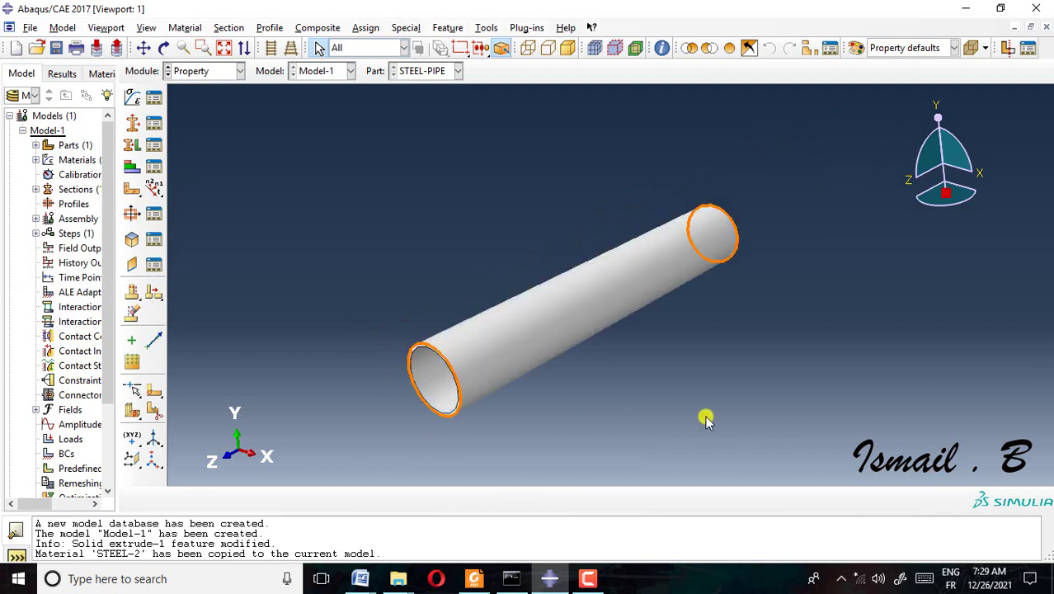
{"action": "left_click", "coordinate": [133, 147]}
{"action": "left_click_drag", "start_coordinate": [297, 146], "coordinate": [897, 444]}
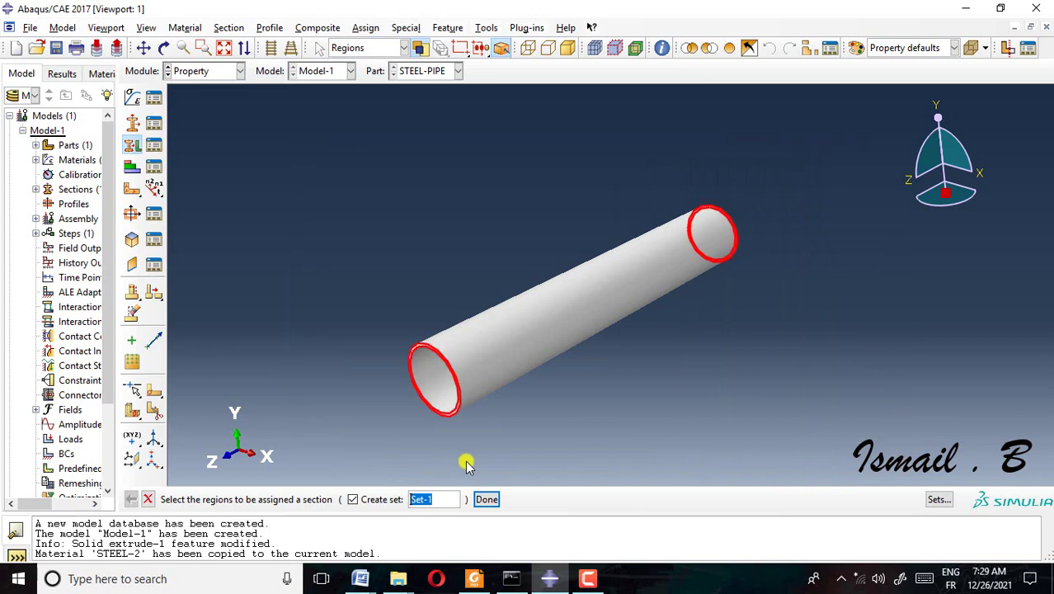
{"action": "left_click", "coordinate": [486, 499]}
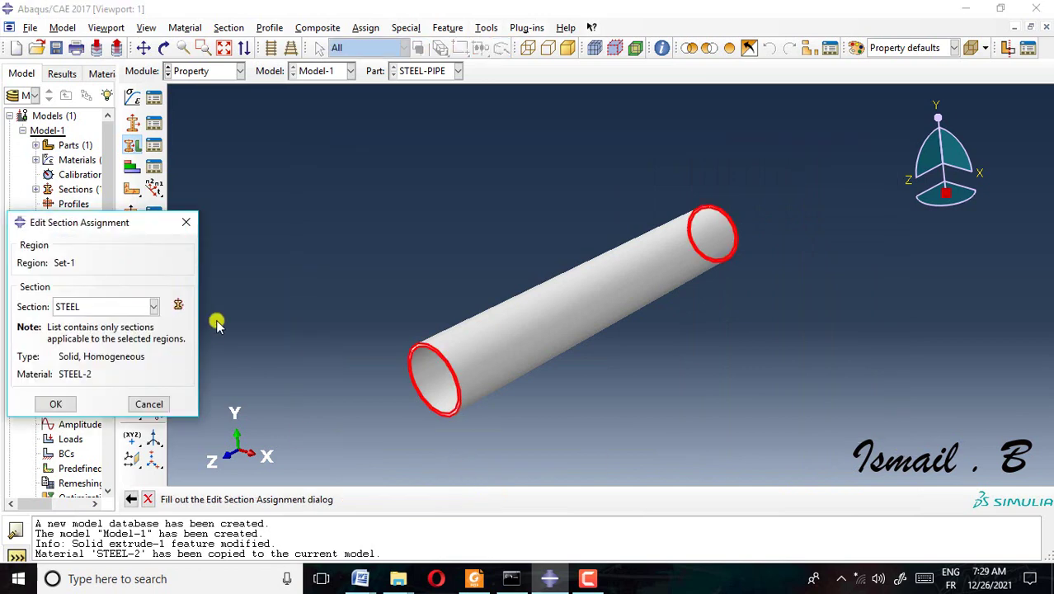
{"action": "left_click_drag", "start_coordinate": [136, 228], "coordinate": [275, 176]}
{"action": "left_click", "coordinate": [265, 256]}
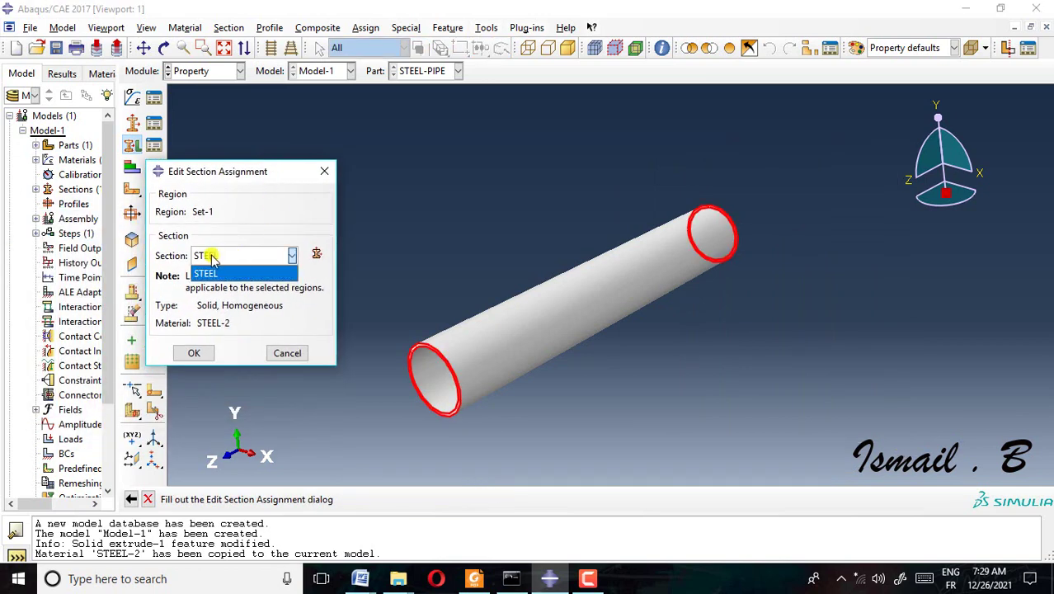
{"action": "left_click", "coordinate": [250, 261]}
{"action": "left_click", "coordinate": [194, 353]}
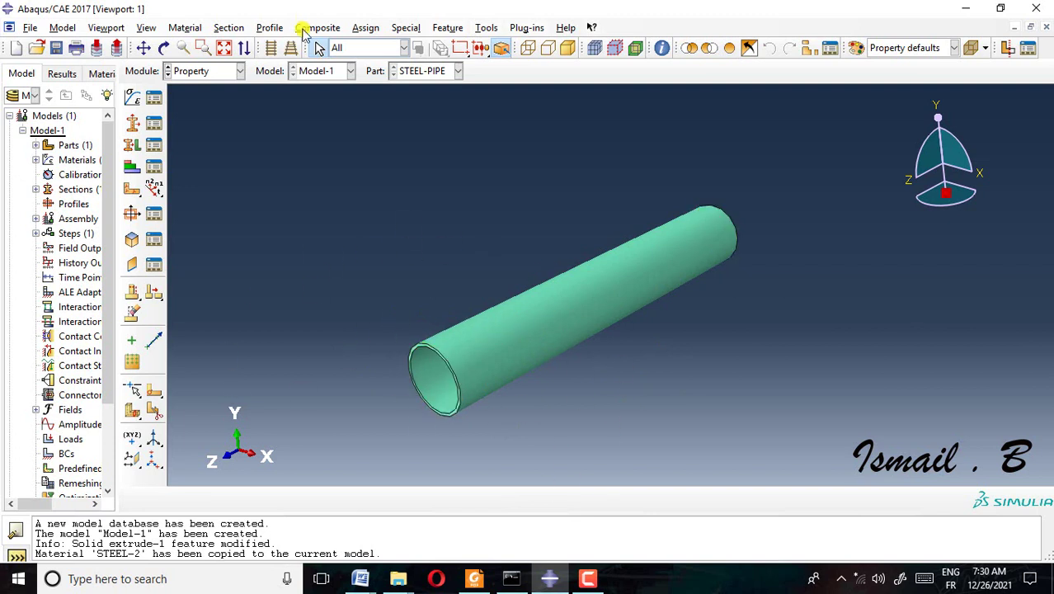
Step: In the Part module, create a datum plane on STEEL-PIPE offset from the YZ principal plane
{"action": "left_click", "coordinate": [164, 49]}
{"action": "left_click_drag", "start_coordinate": [502, 330], "coordinate": [615, 307]}
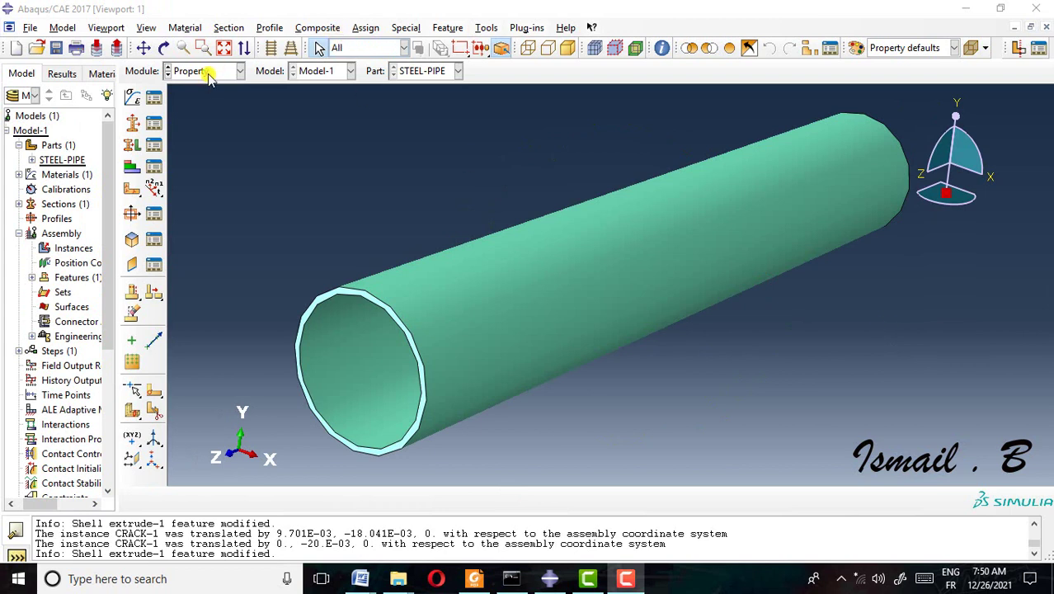
{"action": "left_click", "coordinate": [208, 72]}
{"action": "left_click", "coordinate": [207, 85]}
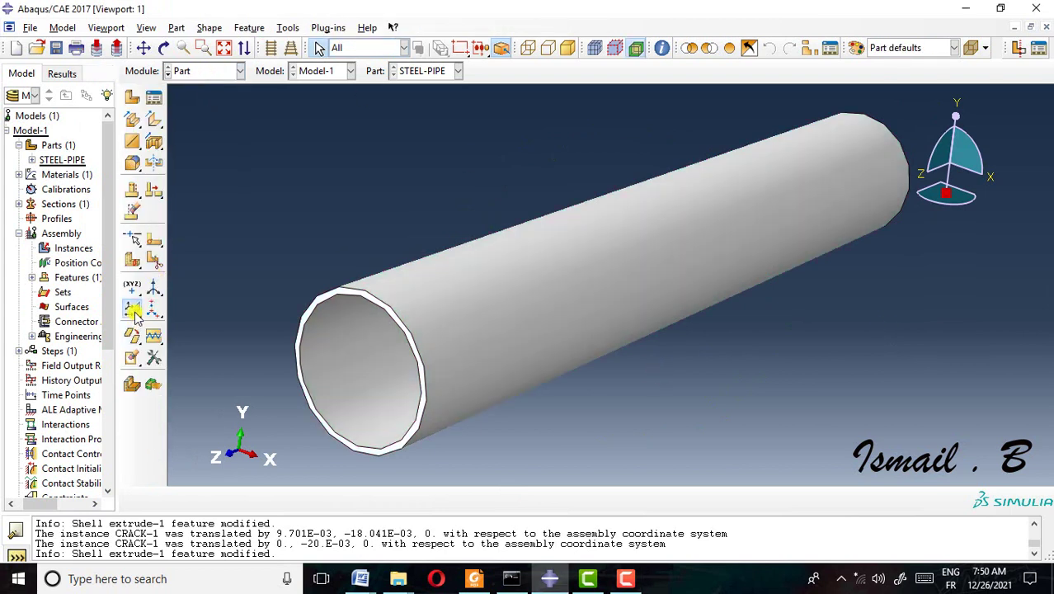
{"action": "left_click", "coordinate": [133, 306]}
{"action": "left_click", "coordinate": [382, 500]}
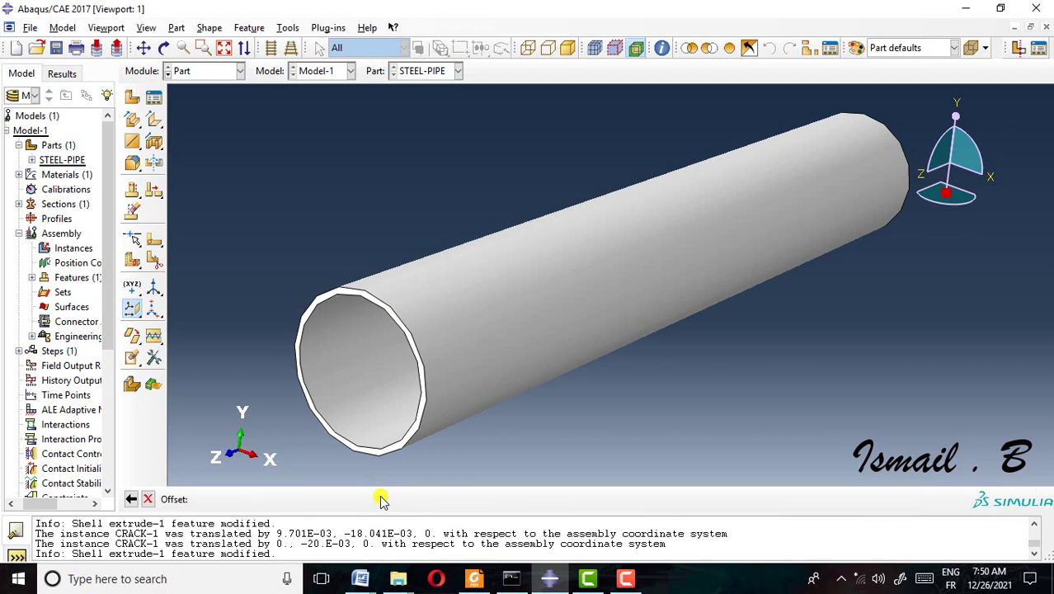
{"action": "key", "text": "Return"}
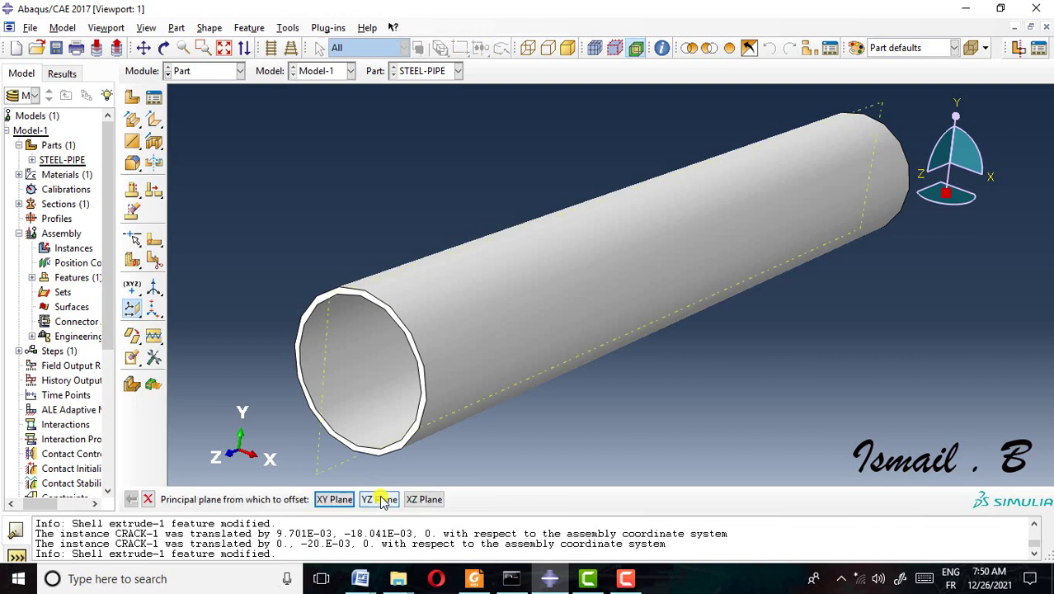
Step: Partition the pipe's cell lengthwise with the datum plane
{"action": "left_click", "coordinate": [130, 259]}
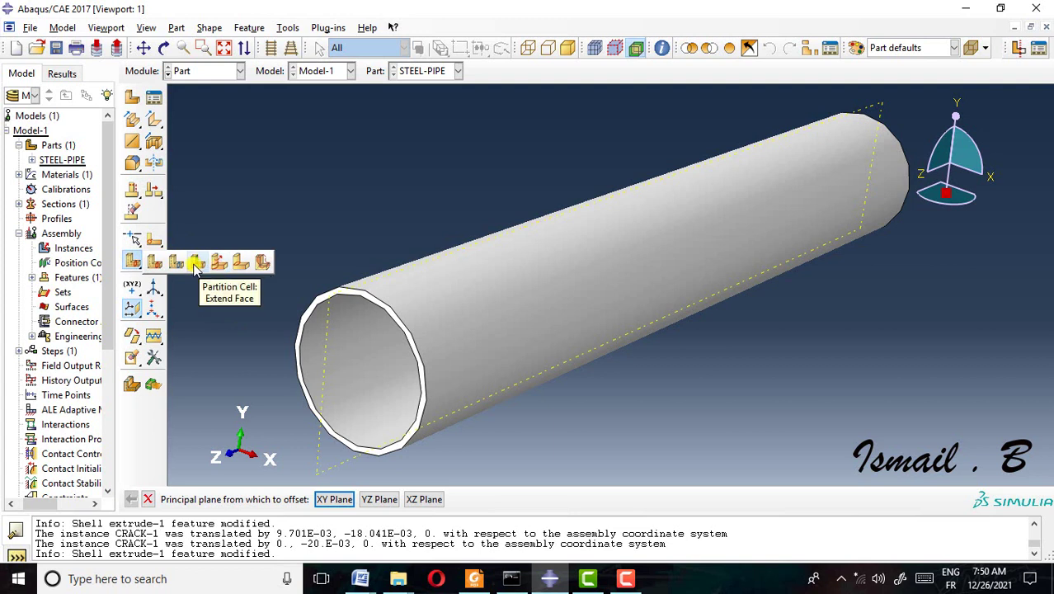
{"action": "left_click", "coordinate": [175, 261]}
{"action": "left_click", "coordinate": [321, 472]}
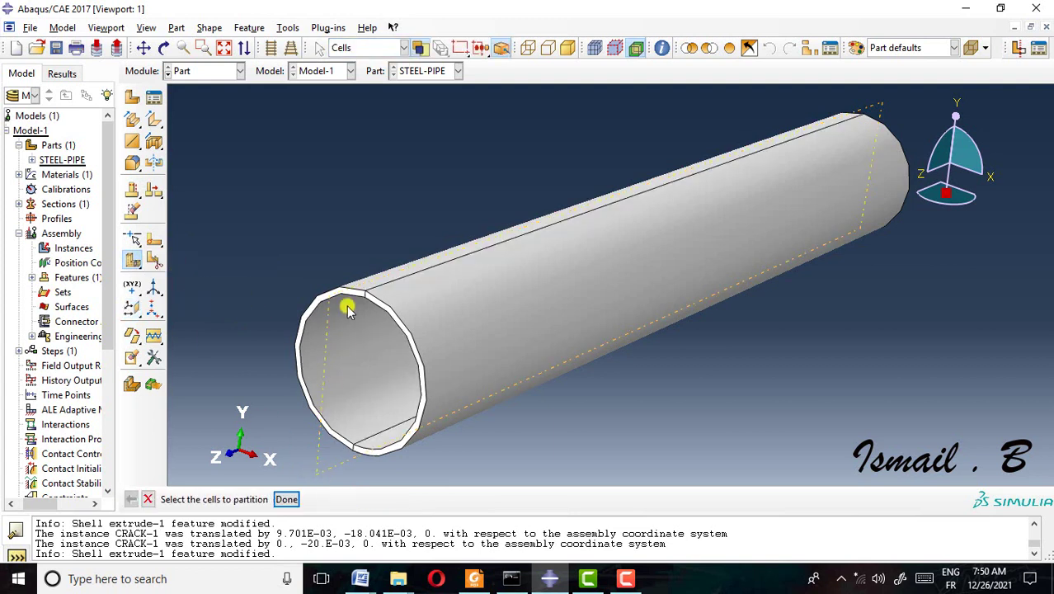
{"action": "scroll", "coordinate": [477, 286], "scroll_direction": "down", "scroll_amount": 3}
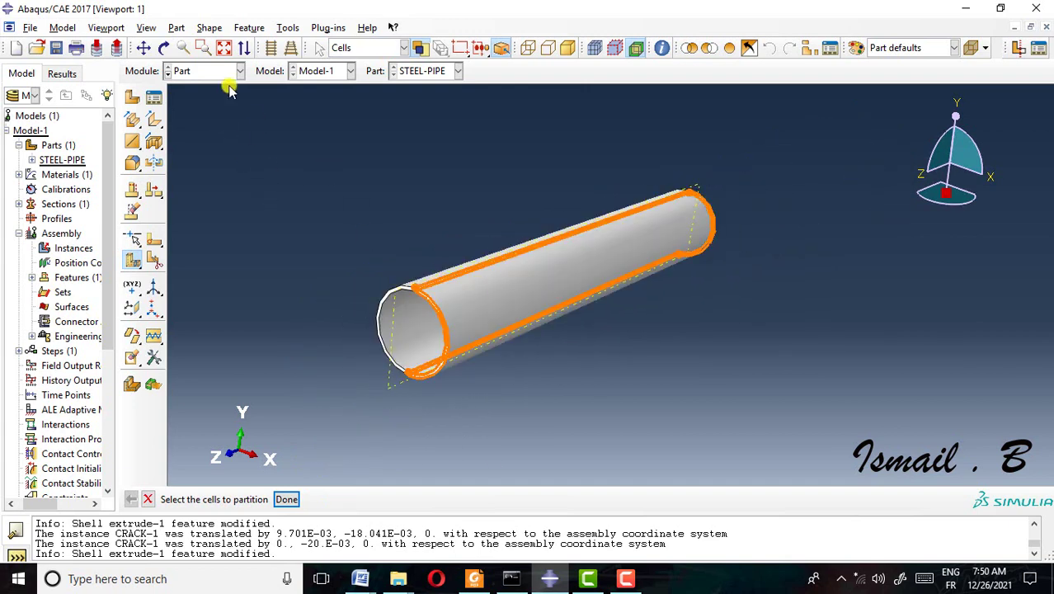
Step: Create a 3D deformable shell extrusion part named CRACK with an approximate size of 0.5
{"action": "left_click", "coordinate": [207, 72]}
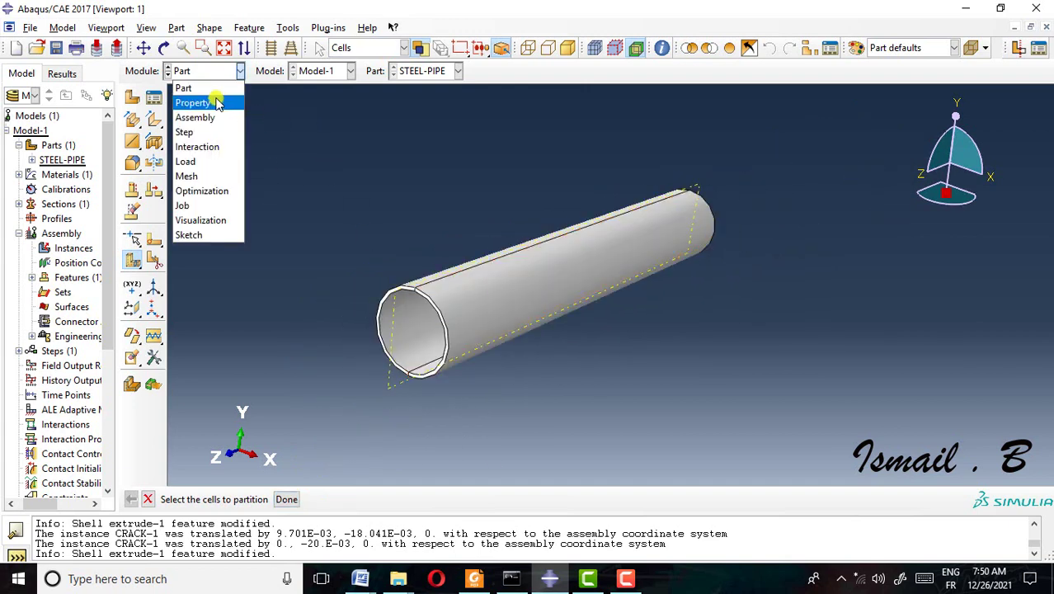
{"action": "left_click", "coordinate": [212, 92]}
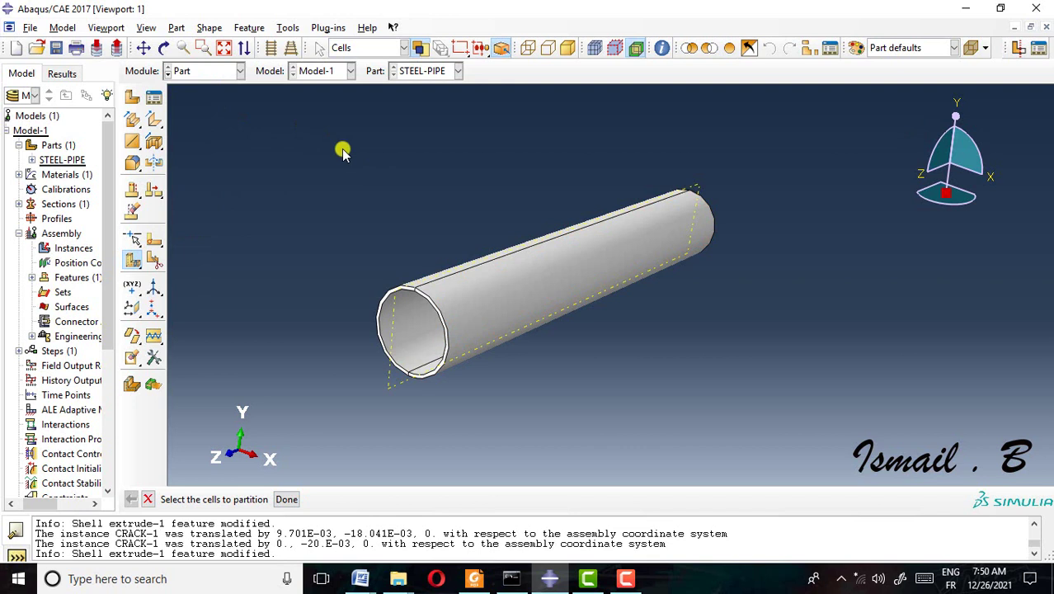
{"action": "left_click", "coordinate": [132, 97]}
{"action": "left_click_drag", "start_coordinate": [541, 163], "coordinate": [443, 147]}
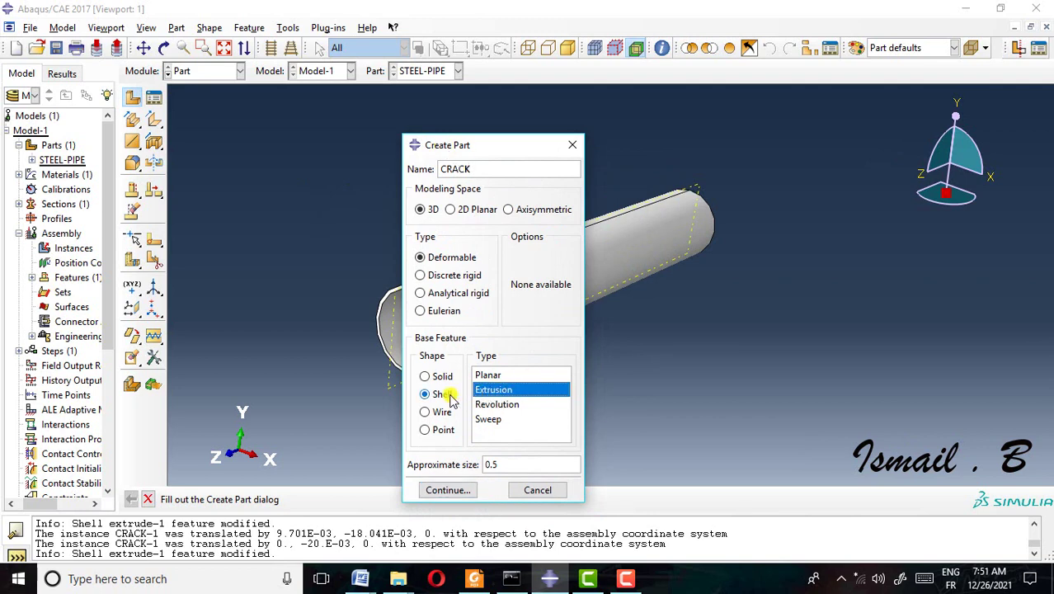
{"action": "left_click", "coordinate": [509, 465]}
{"action": "left_click", "coordinate": [447, 490]}
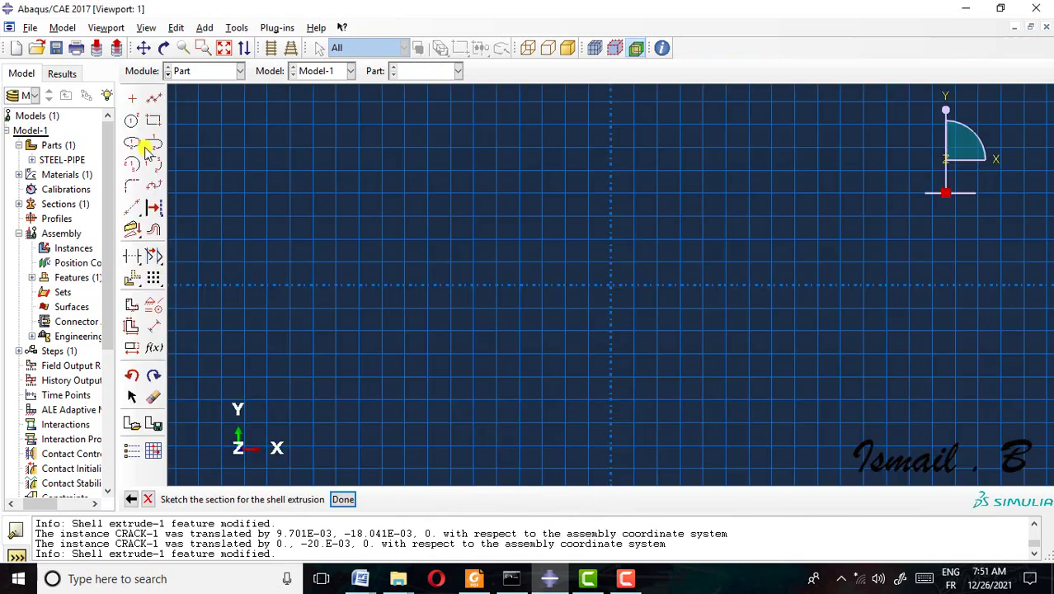
Step: Sketch a vertical line about 0.04 long on the sketch's Y axis and shorten it with a length dimension
{"action": "left_click", "coordinate": [612, 217]}
{"action": "left_click", "coordinate": [611, 308]}
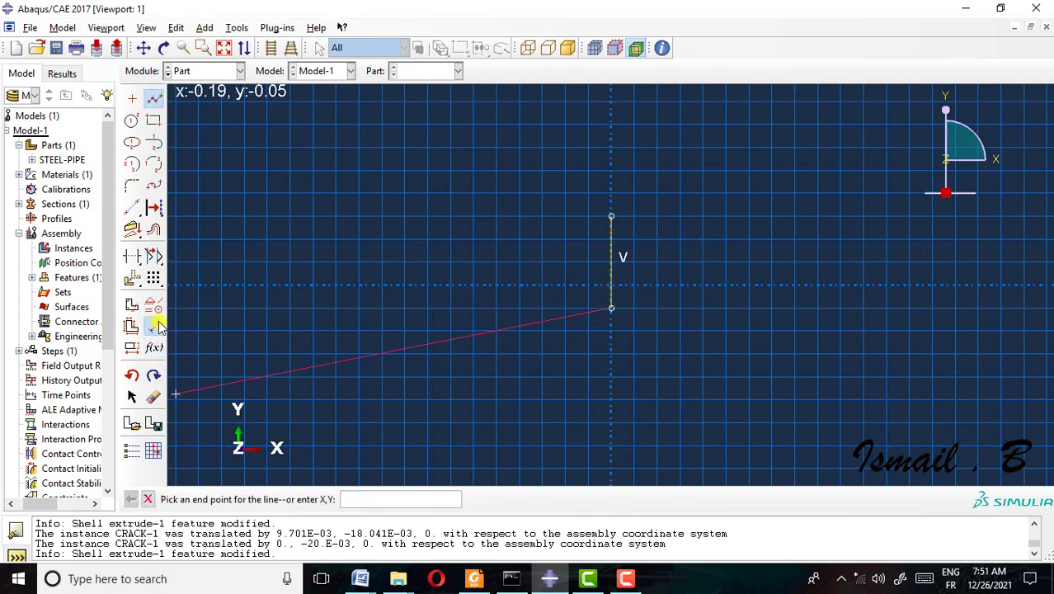
{"action": "left_click", "coordinate": [154, 327]}
{"action": "left_click", "coordinate": [611, 277]}
{"action": "left_click", "coordinate": [528, 276]}
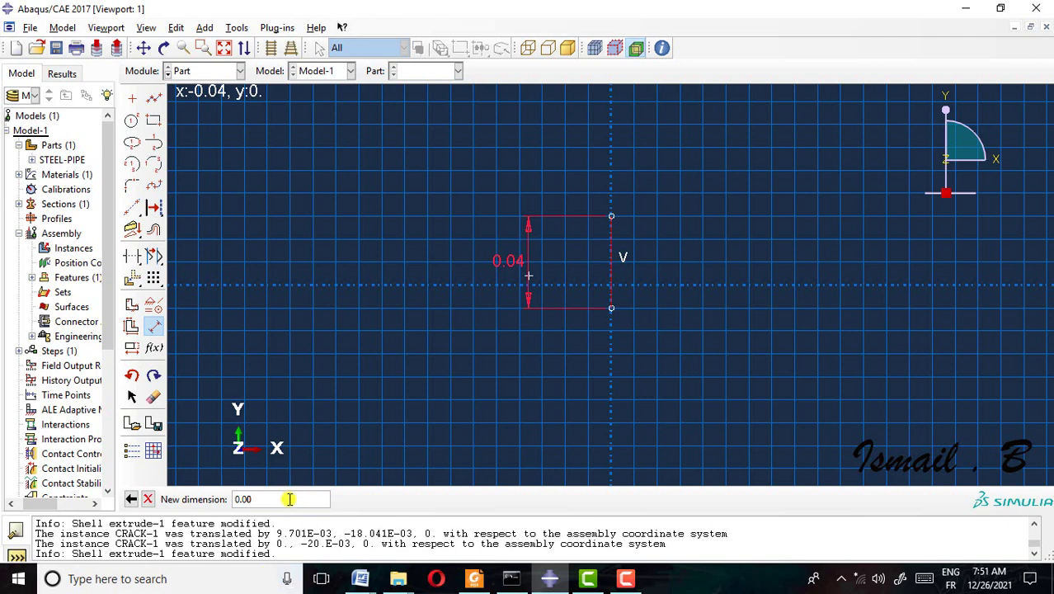
{"action": "key", "text": "Return"}
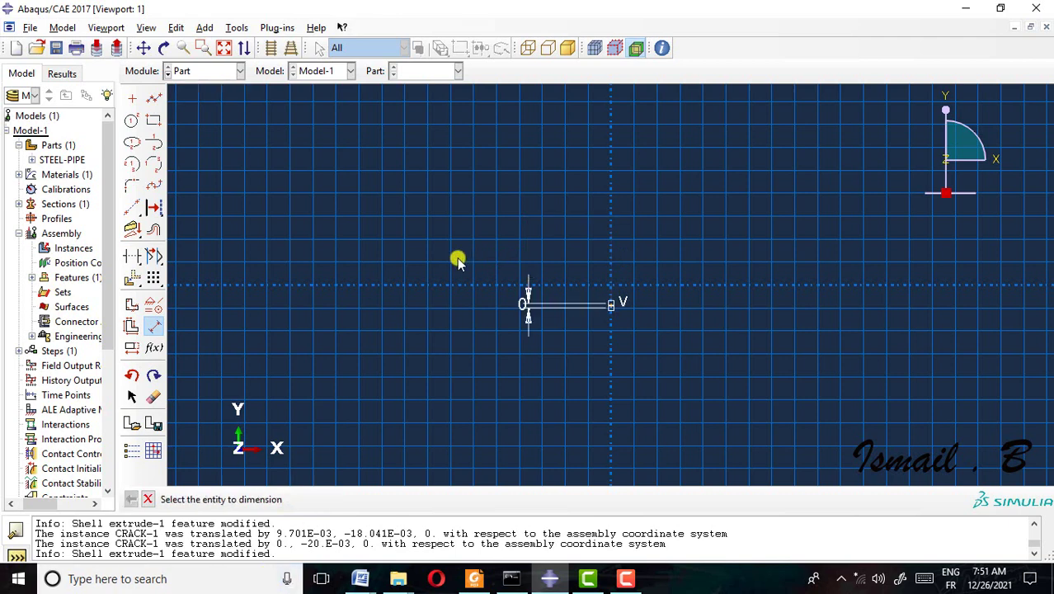
{"action": "scroll", "coordinate": [625, 304], "scroll_direction": "up", "scroll_amount": 1}
{"action": "scroll", "coordinate": [624, 304], "scroll_direction": "up", "scroll_amount": 5}
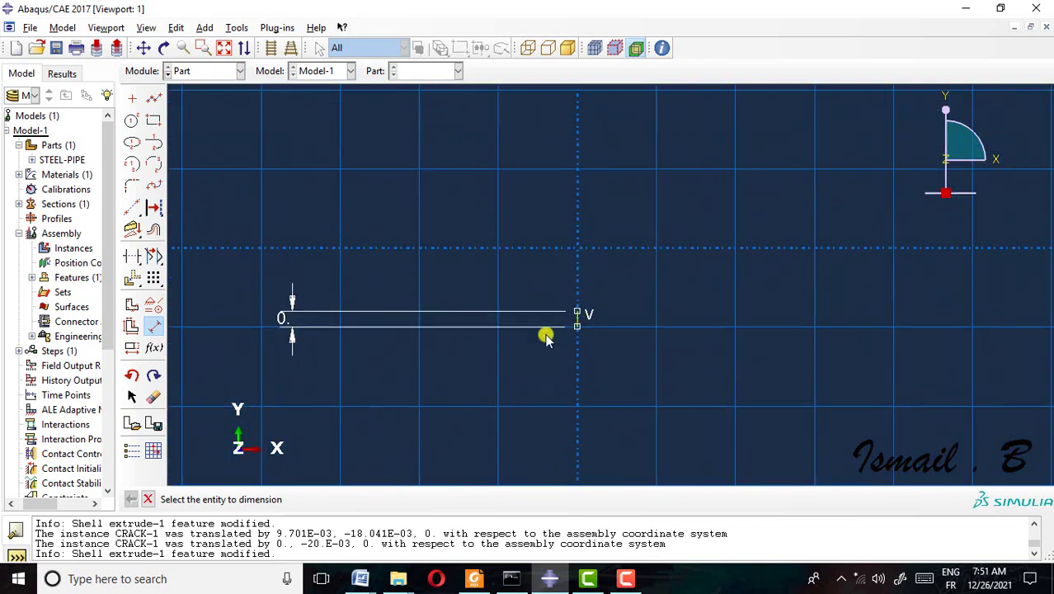
Step: Finish the line sketch and extrude it as a blind shell without twist or draft
{"action": "left_click", "coordinate": [149, 499]}
{"action": "left_click", "coordinate": [341, 499]}
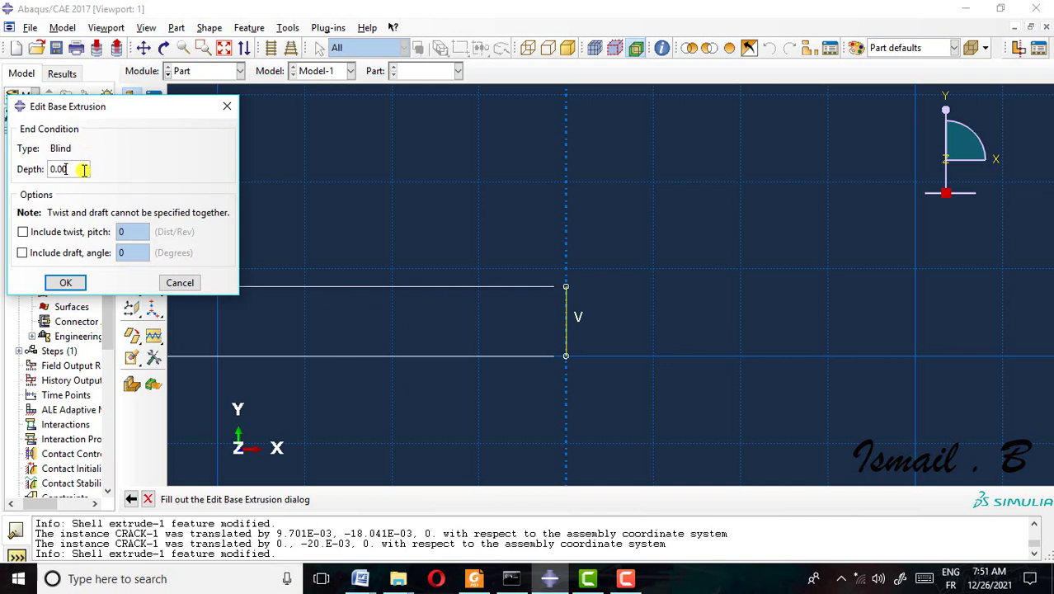
{"action": "left_click", "coordinate": [78, 283]}
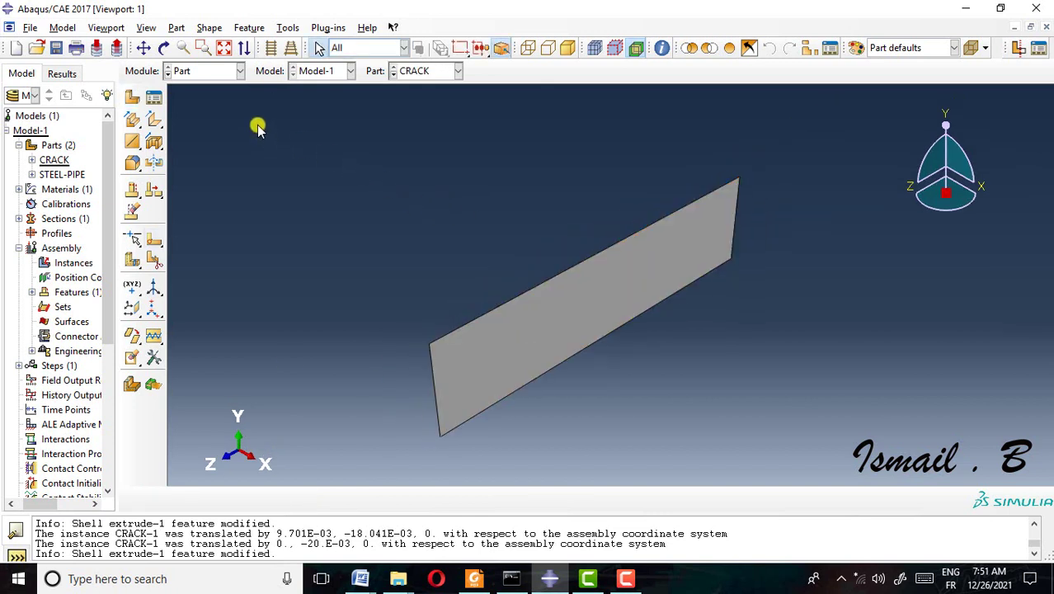
Step: In the Assembly module, create dependent instances of both the CRACK and STEEL-PIPE parts
{"action": "left_click", "coordinate": [228, 71]}
{"action": "left_click", "coordinate": [228, 118]}
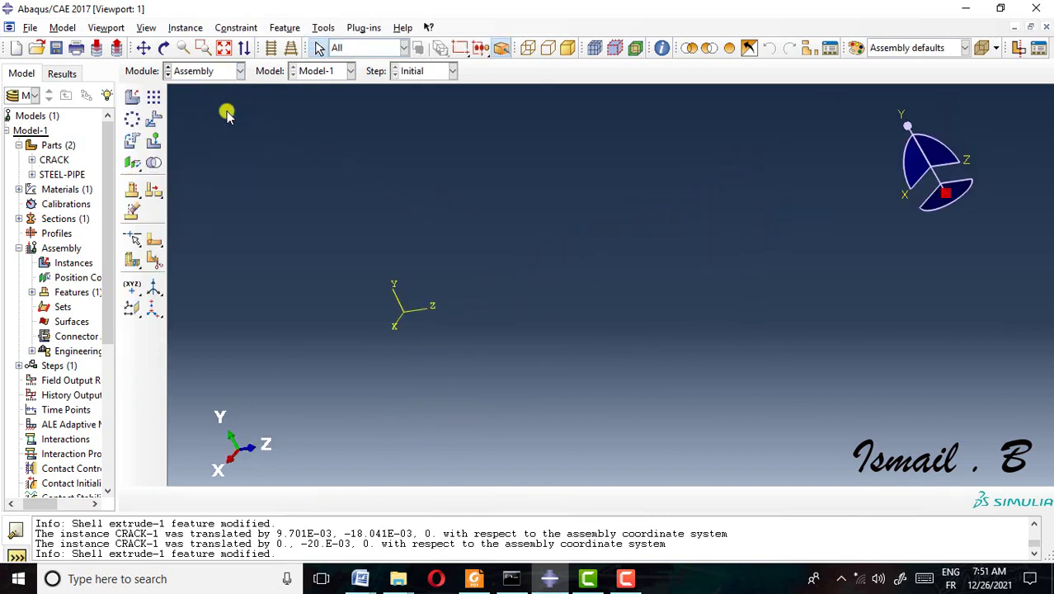
{"action": "left_click", "coordinate": [132, 97]}
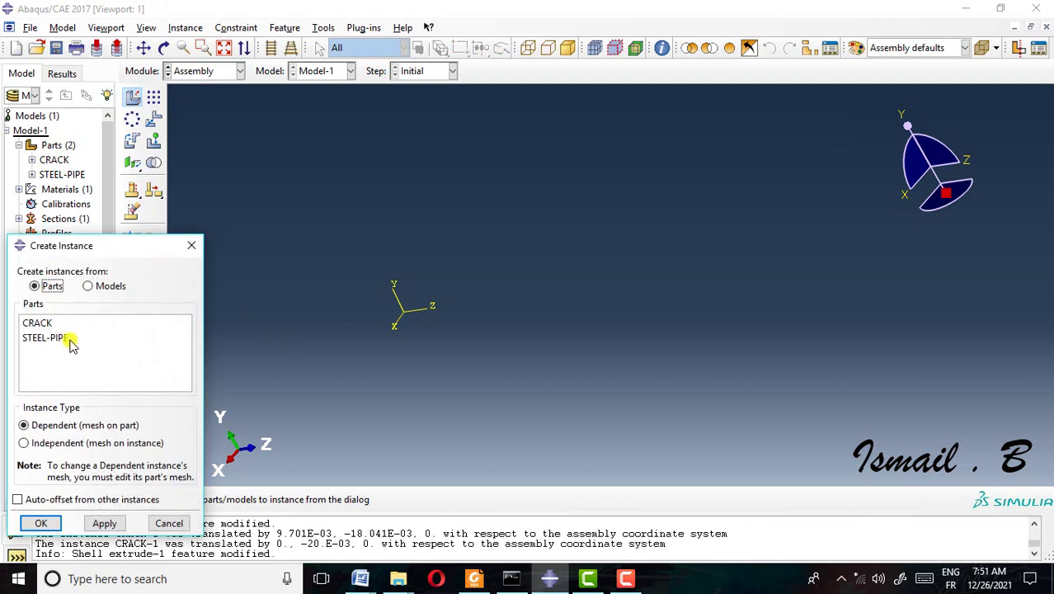
{"action": "left_click_drag", "start_coordinate": [51, 323], "coordinate": [46, 338]}
{"action": "left_click", "coordinate": [113, 520]}
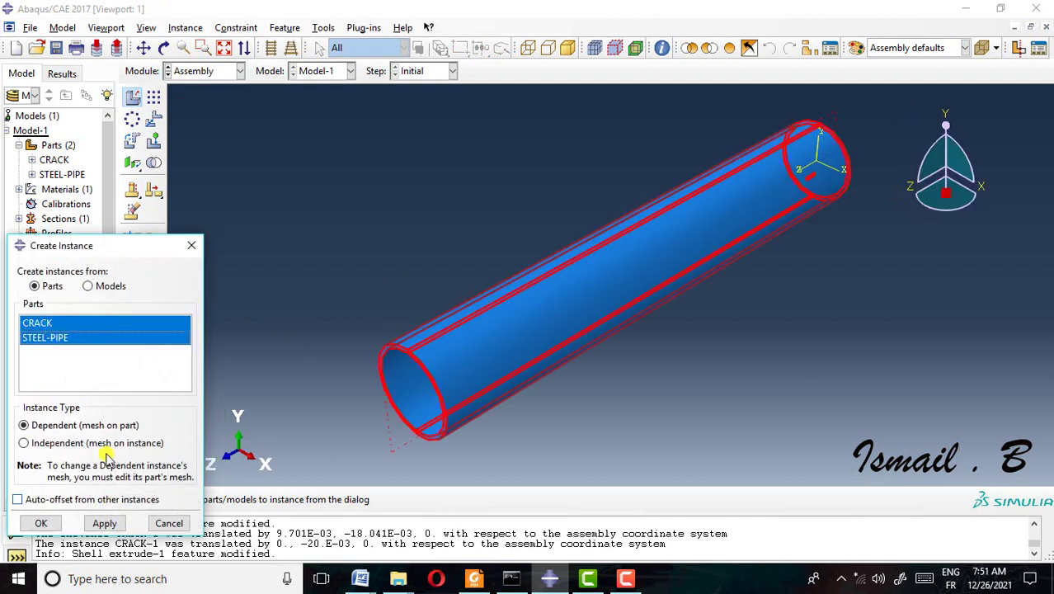
{"action": "left_click", "coordinate": [117, 522]}
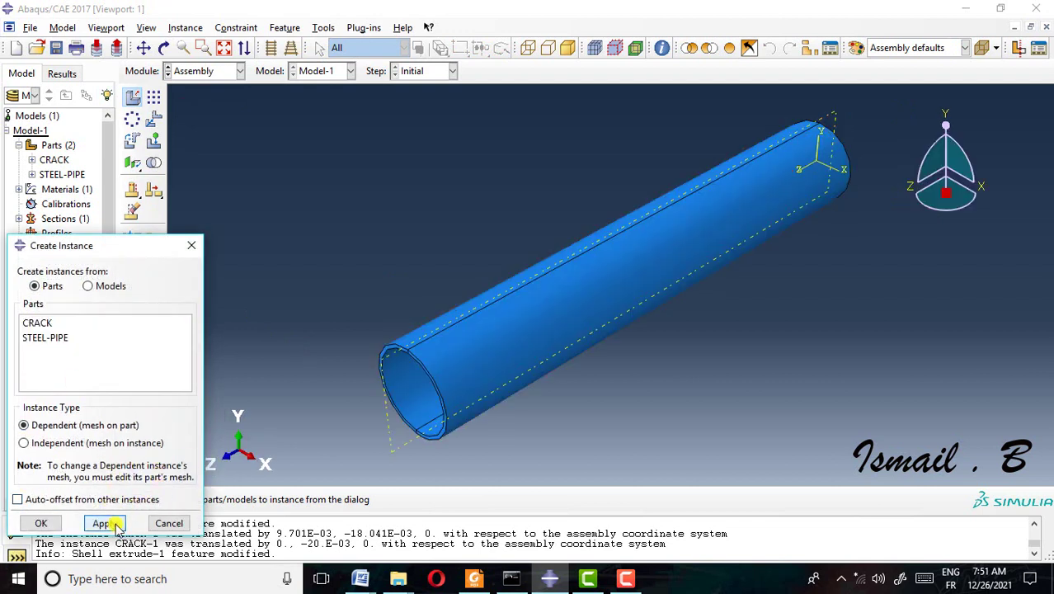
{"action": "left_click", "coordinate": [191, 245]}
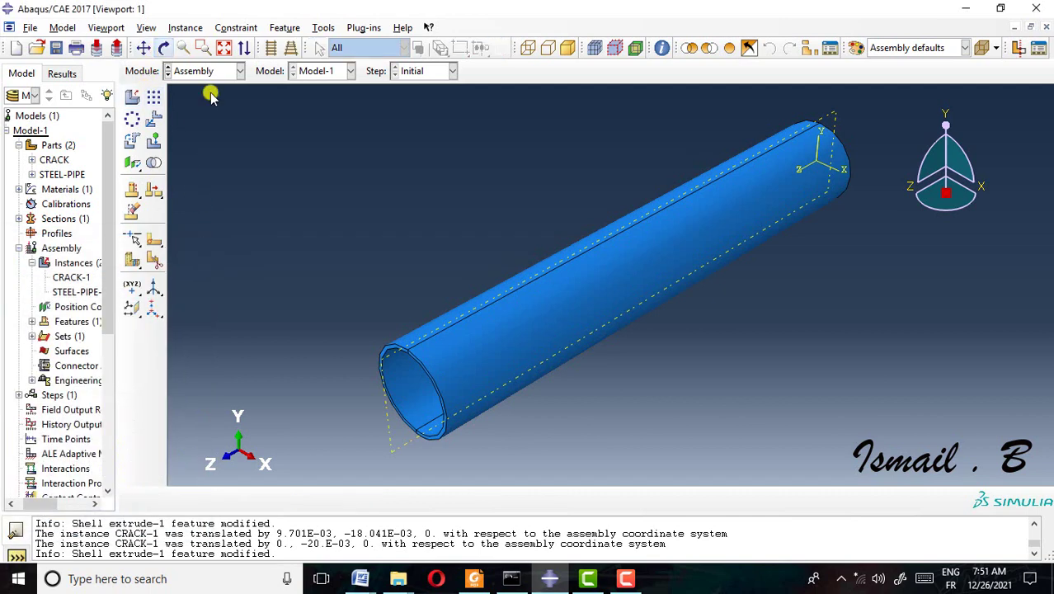
Step: Translate the CRACK-1 instance from its edge point to the partition line in the wall at the bottom of the pipe's end face
{"action": "left_click", "coordinate": [165, 48]}
{"action": "mouse_move", "coordinate": [795, 294]}
{"action": "left_mouse_down"}
{"action": "mouse_move", "coordinate": [462, 400]}
{"action": "mouse_move", "coordinate": [530, 332]}
{"action": "mouse_move", "coordinate": [513, 318]}
{"action": "mouse_move", "coordinate": [666, 346]}
{"action": "mouse_move", "coordinate": [668, 368]}
{"action": "mouse_move", "coordinate": [587, 299]}
{"action": "left_mouse_up"}
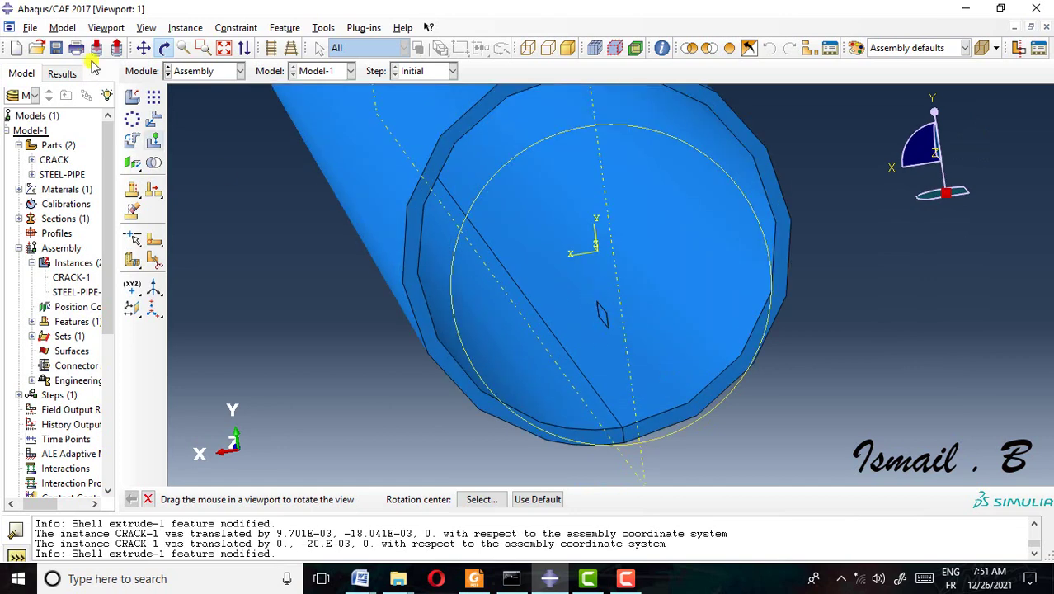
{"action": "left_click", "coordinate": [154, 119]}
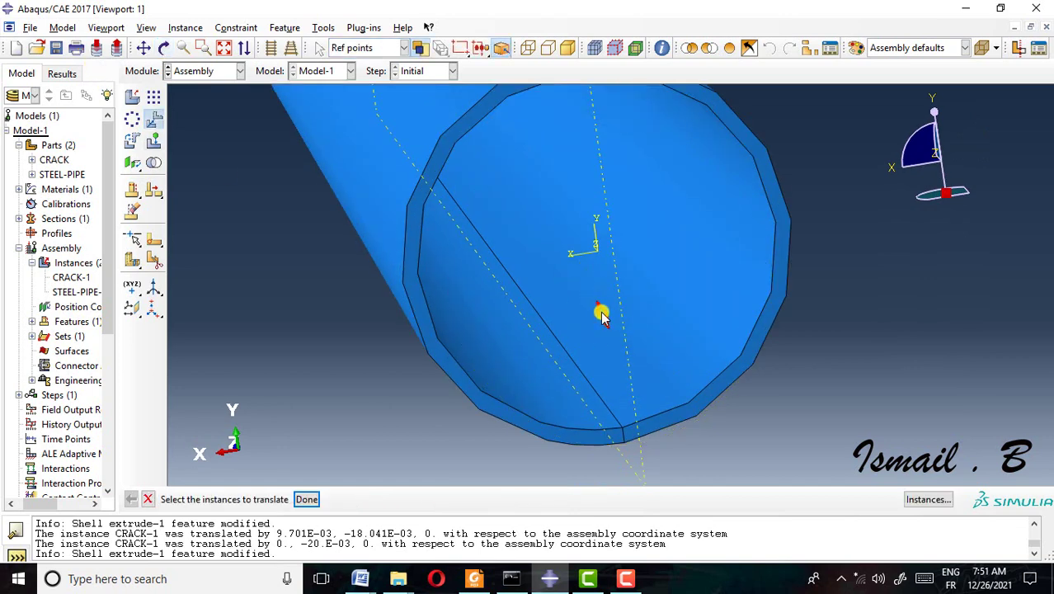
{"action": "left_click", "coordinate": [602, 376]}
{"action": "left_click", "coordinate": [306, 499]}
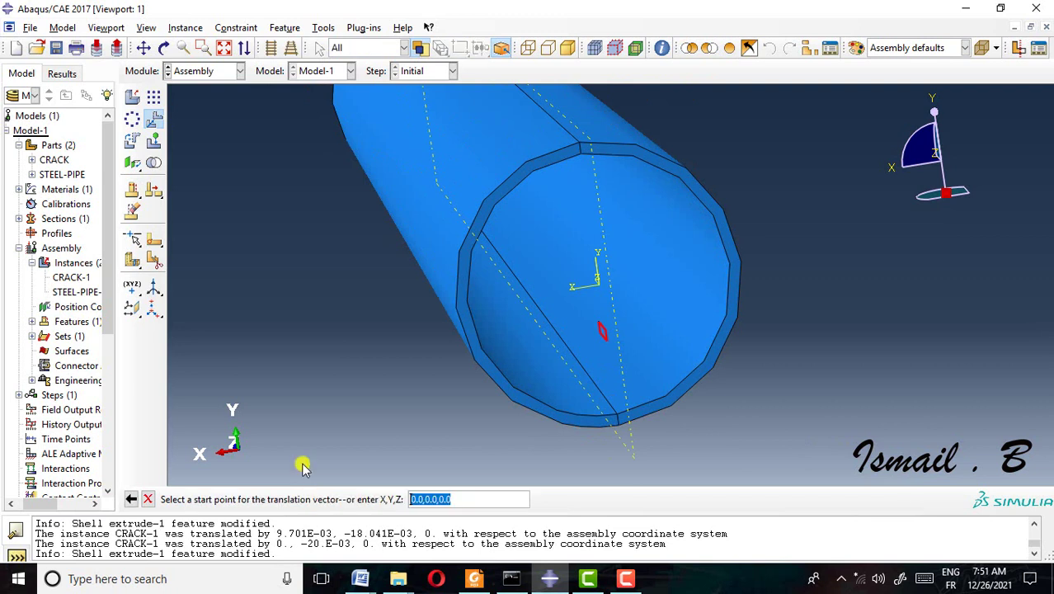
{"action": "left_click", "coordinate": [606, 332]}
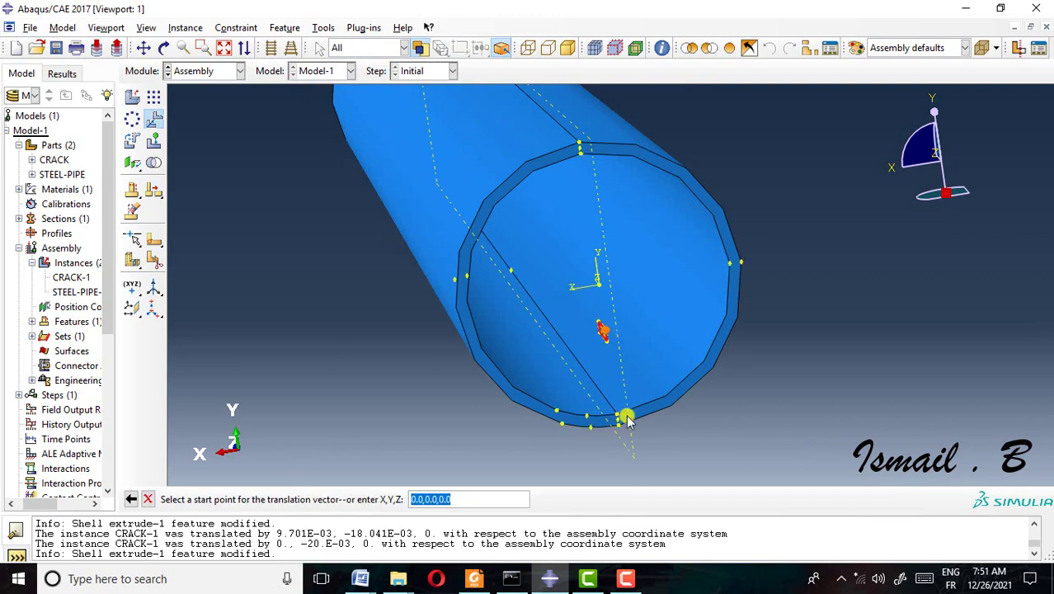
{"action": "left_click", "coordinate": [620, 416]}
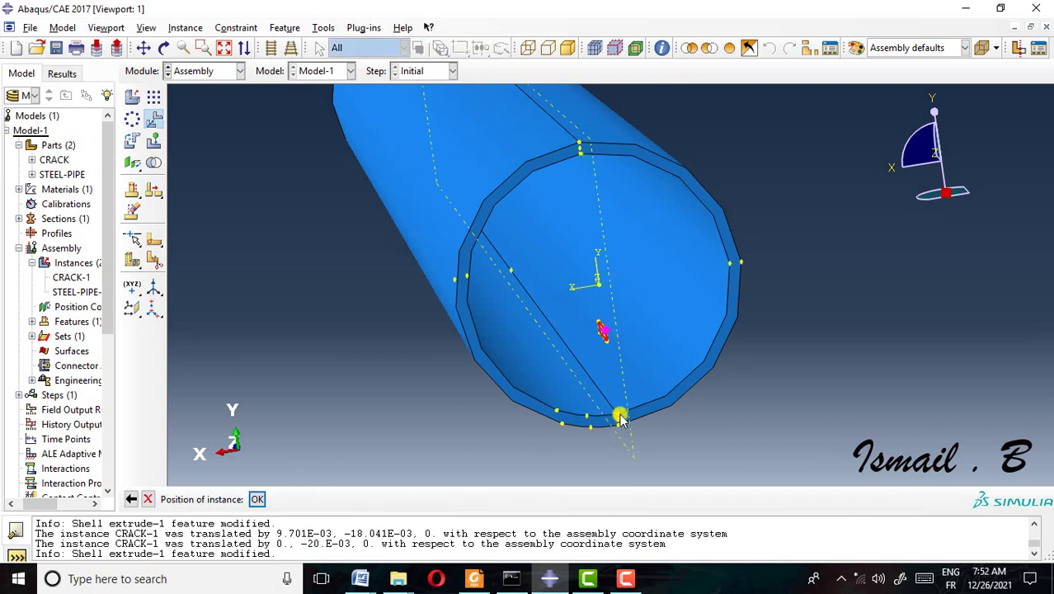
{"action": "left_click", "coordinate": [258, 500]}
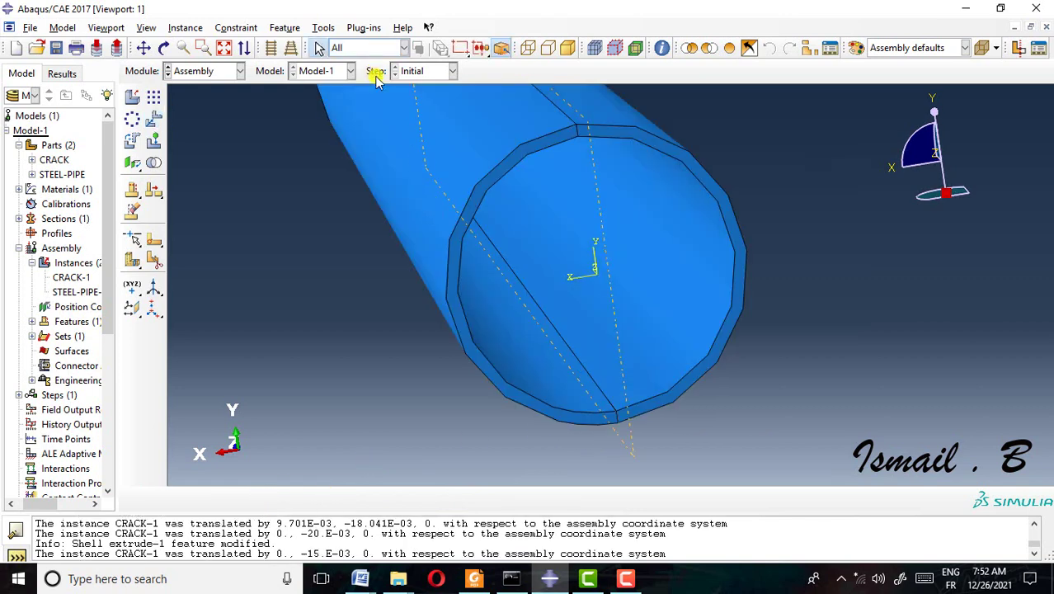
{"action": "left_click", "coordinate": [163, 48]}
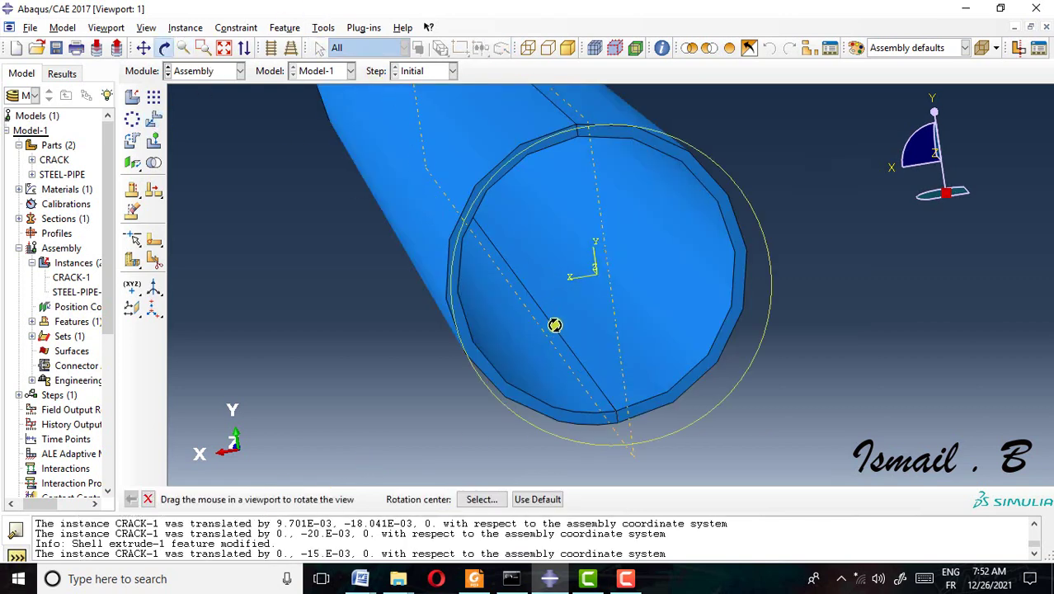
{"action": "left_click_drag", "start_coordinate": [555, 325], "coordinate": [536, 165]}
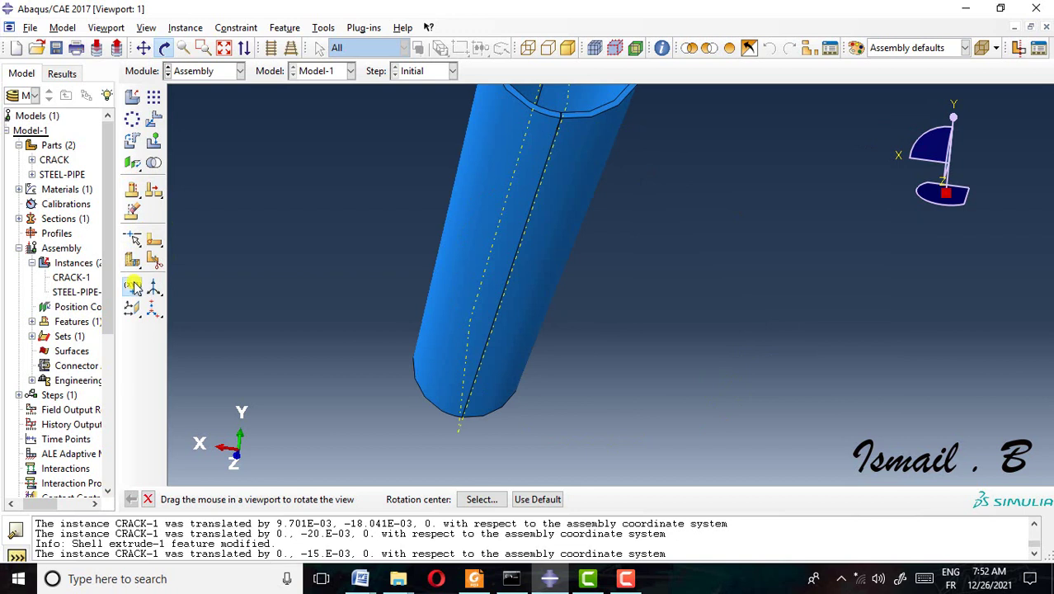
{"action": "left_click_drag", "start_coordinate": [134, 285], "coordinate": [195, 297]}
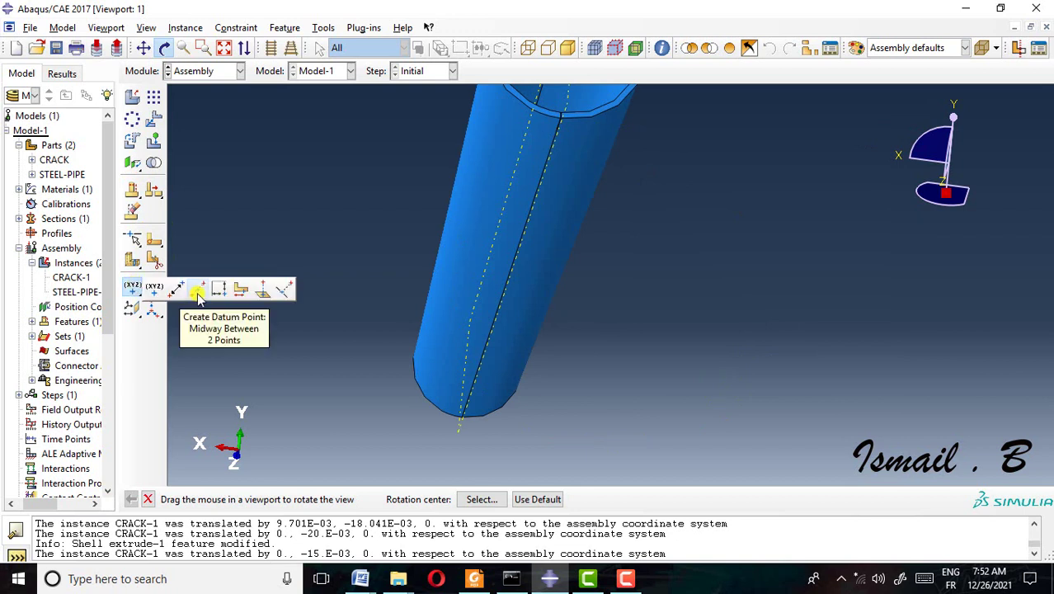
{"action": "left_click", "coordinate": [198, 294]}
{"action": "scroll", "coordinate": [565, 128], "scroll_direction": "up", "scroll_amount": 2}
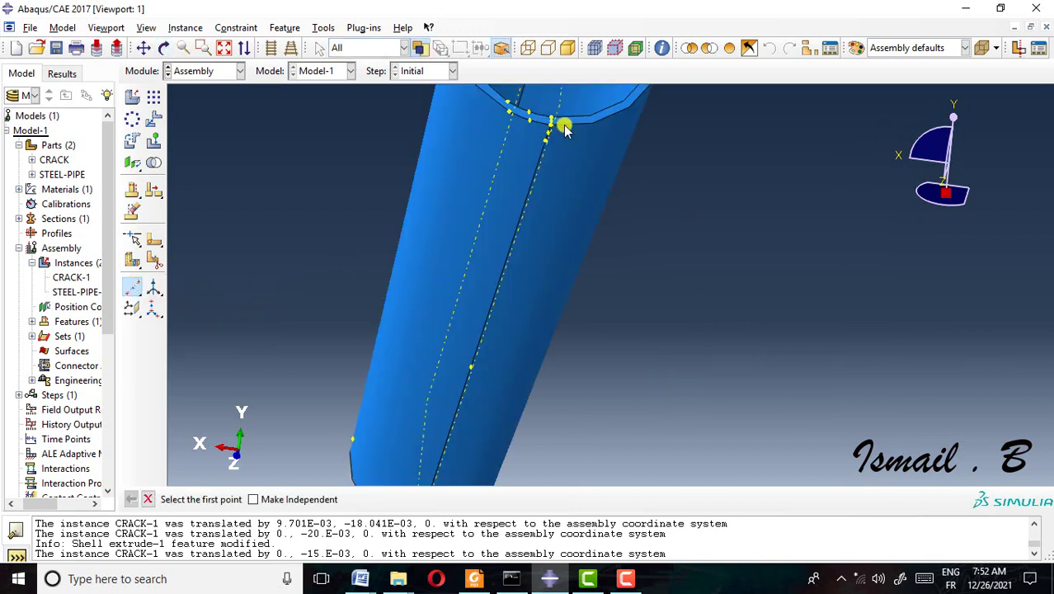
{"action": "scroll", "coordinate": [565, 128], "scroll_direction": "up", "scroll_amount": 3}
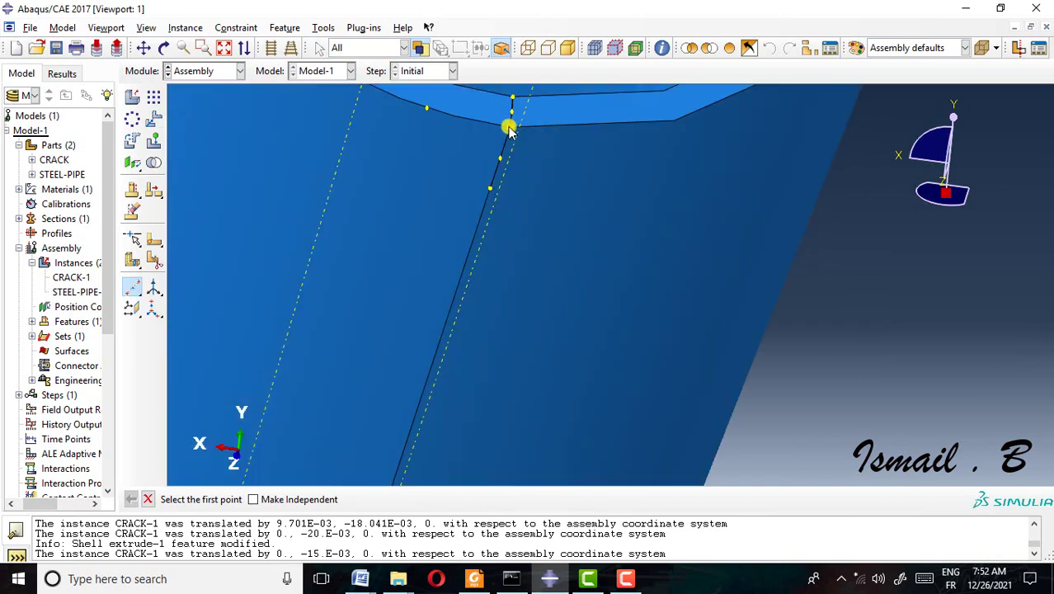
{"action": "left_click", "coordinate": [509, 128]}
{"action": "scroll", "coordinate": [548, 247], "scroll_direction": "down", "scroll_amount": 4}
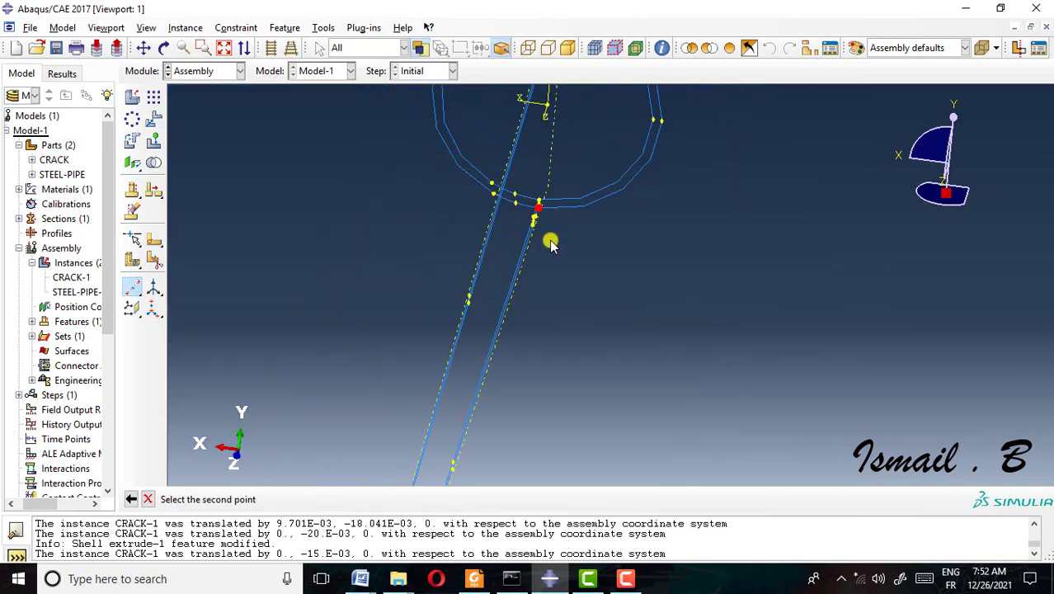
{"action": "scroll", "coordinate": [551, 252], "scroll_direction": "down", "scroll_amount": 1}
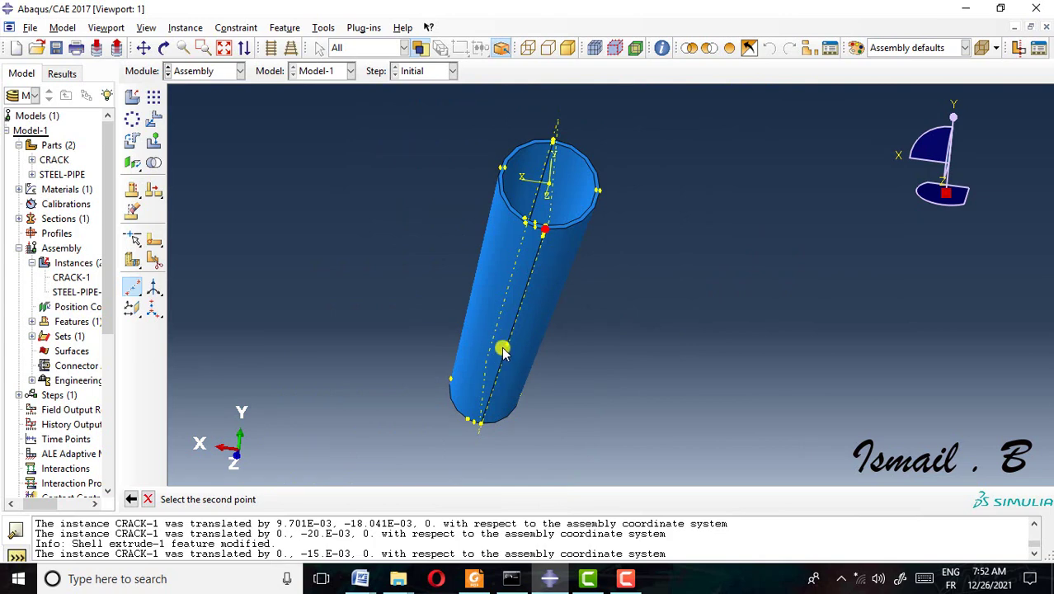
{"action": "scroll", "coordinate": [499, 346], "scroll_direction": "up", "scroll_amount": 2}
{"action": "scroll", "coordinate": [501, 353], "scroll_direction": "up", "scroll_amount": 1}
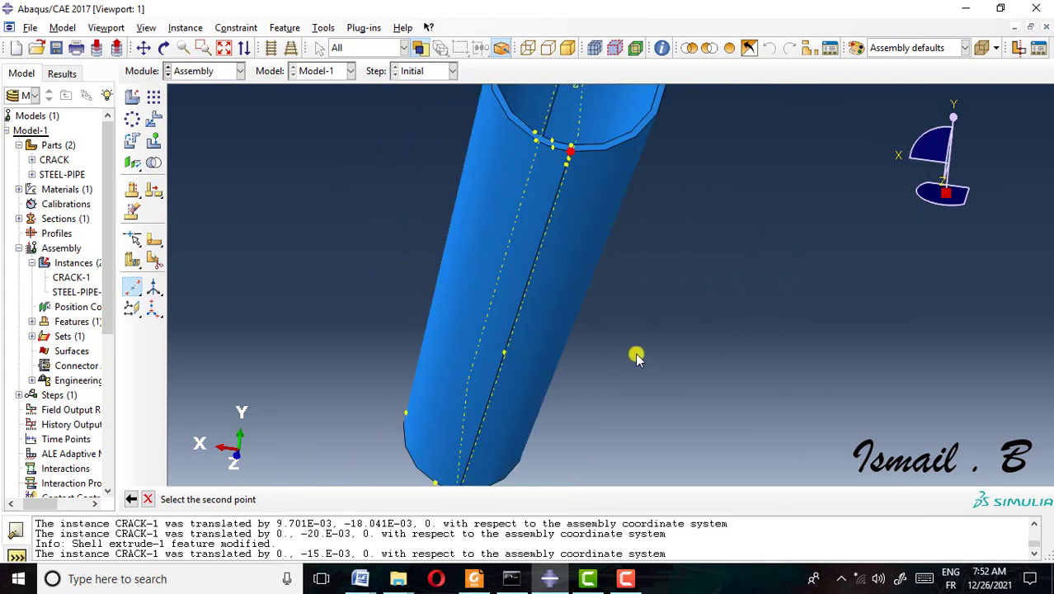
{"action": "scroll", "coordinate": [635, 353], "scroll_direction": "down", "scroll_amount": 1}
{"action": "left_click", "coordinate": [149, 501]}
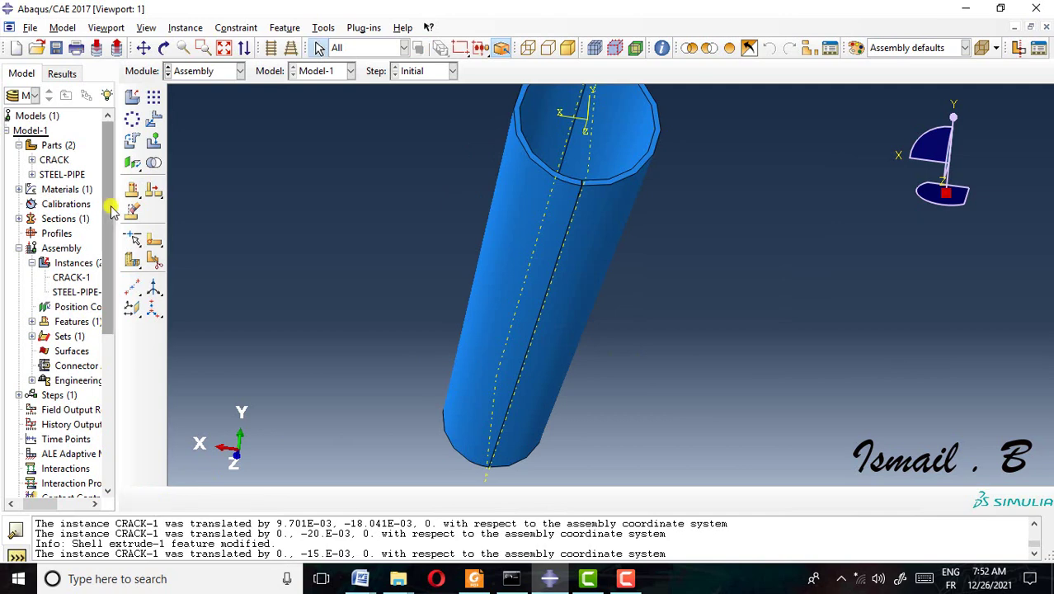
Step: Create a display group by part instance that replaces the viewport contents with only CRACK-1
{"action": "scroll", "coordinate": [666, 165], "scroll_direction": "up", "scroll_amount": 3}
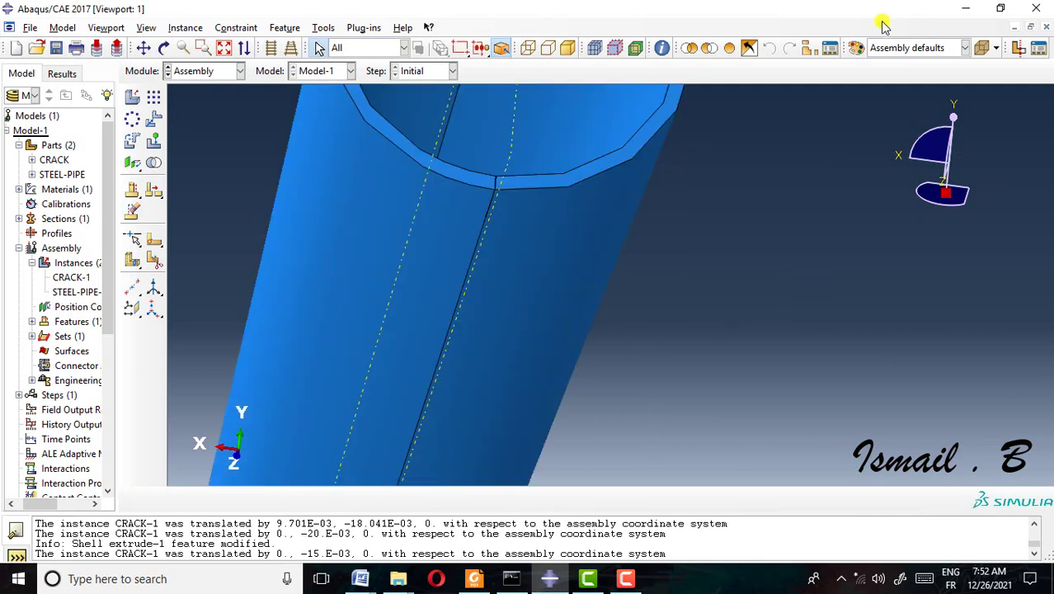
{"action": "left_click", "coordinate": [808, 47]}
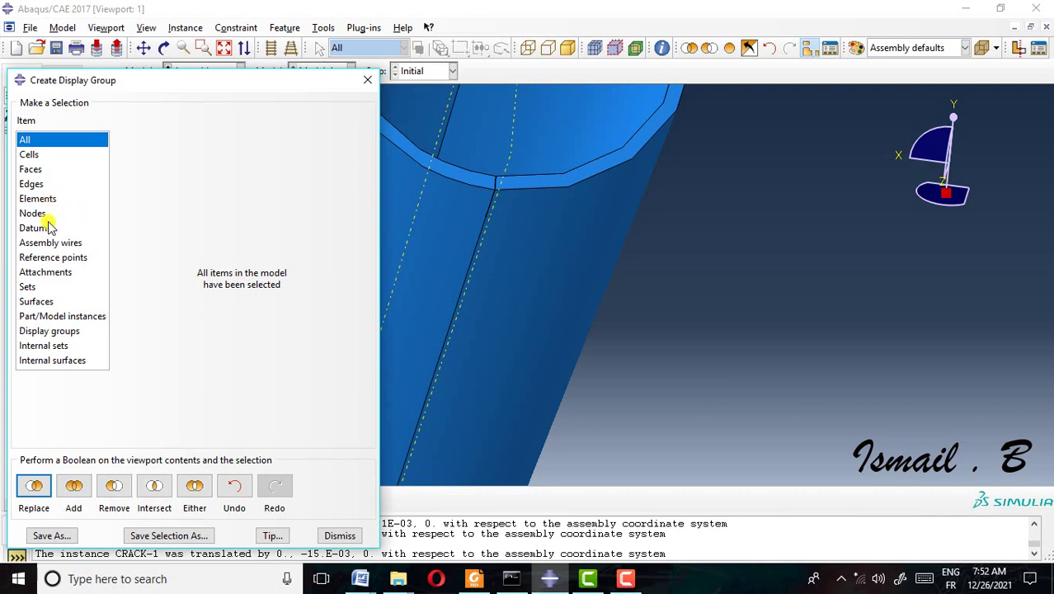
{"action": "scroll", "coordinate": [513, 189], "scroll_direction": "down", "scroll_amount": 5}
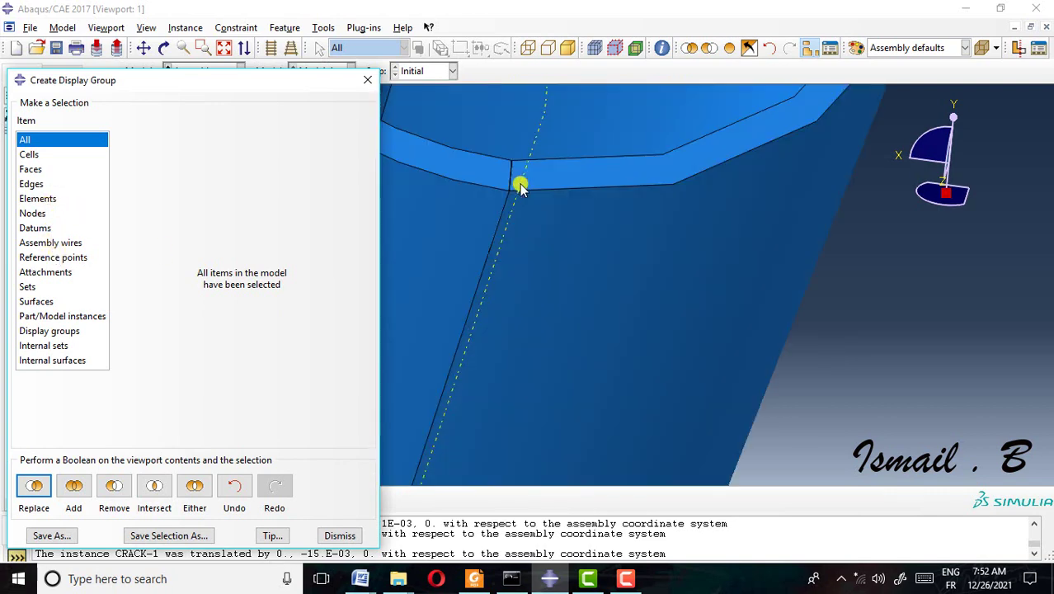
{"action": "scroll", "coordinate": [513, 186], "scroll_direction": "down", "scroll_amount": 2}
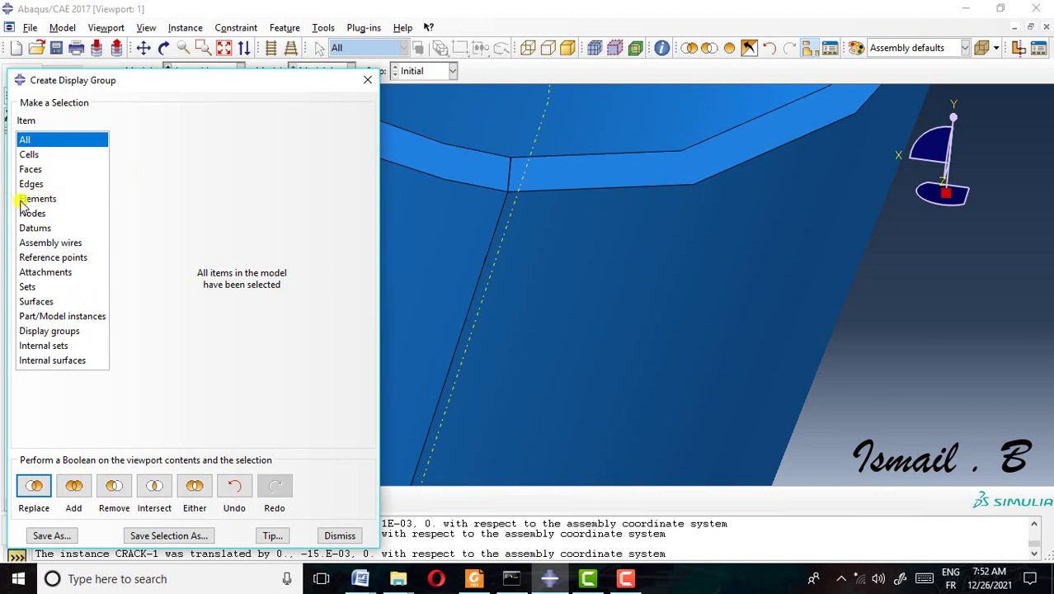
{"action": "left_click", "coordinate": [44, 318]}
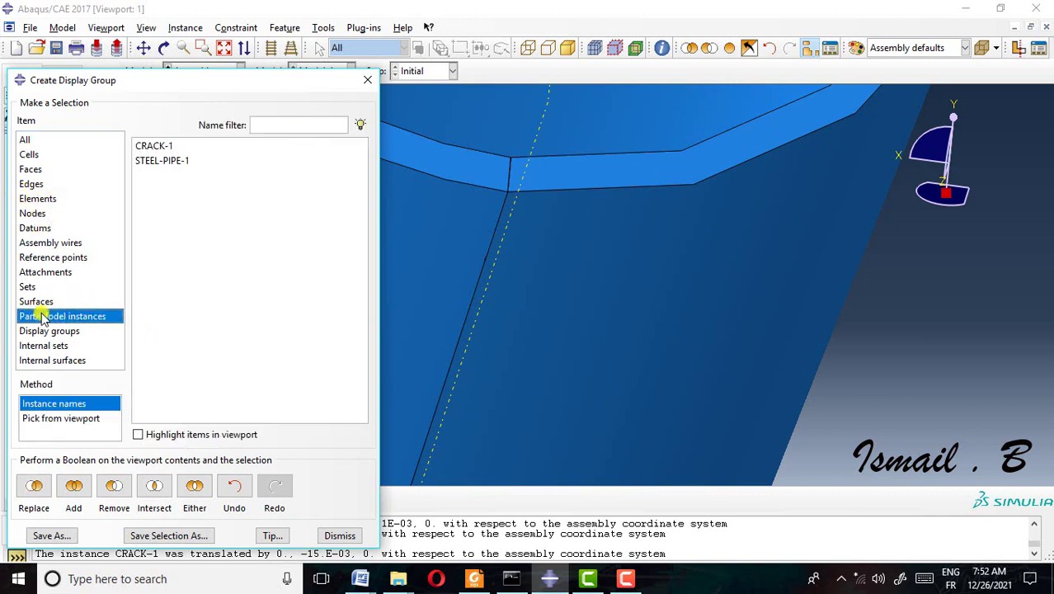
{"action": "left_click", "coordinate": [147, 147]}
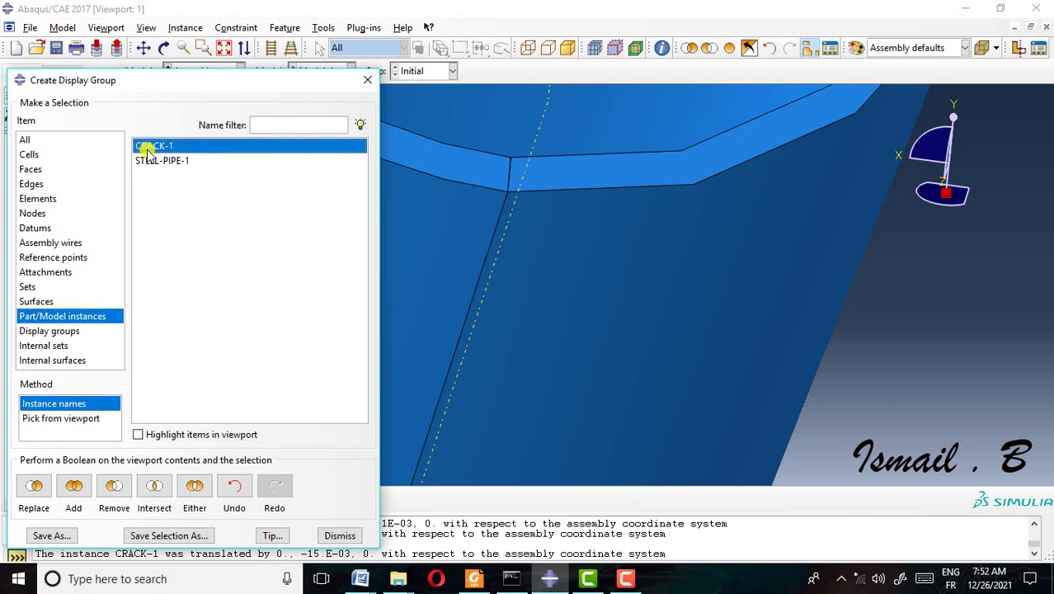
{"action": "left_click", "coordinate": [37, 487]}
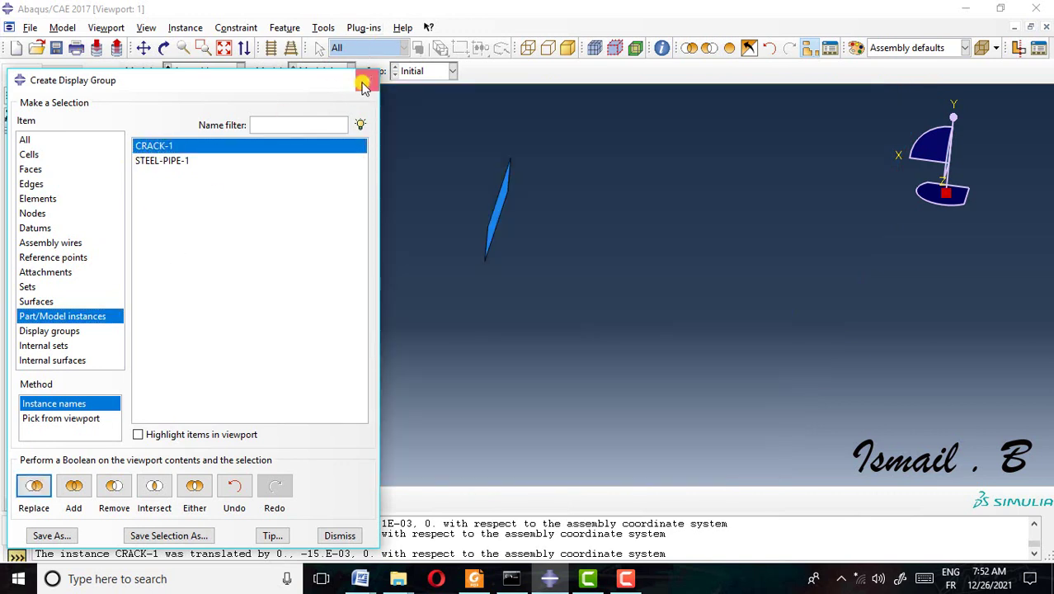
{"action": "left_click", "coordinate": [364, 84]}
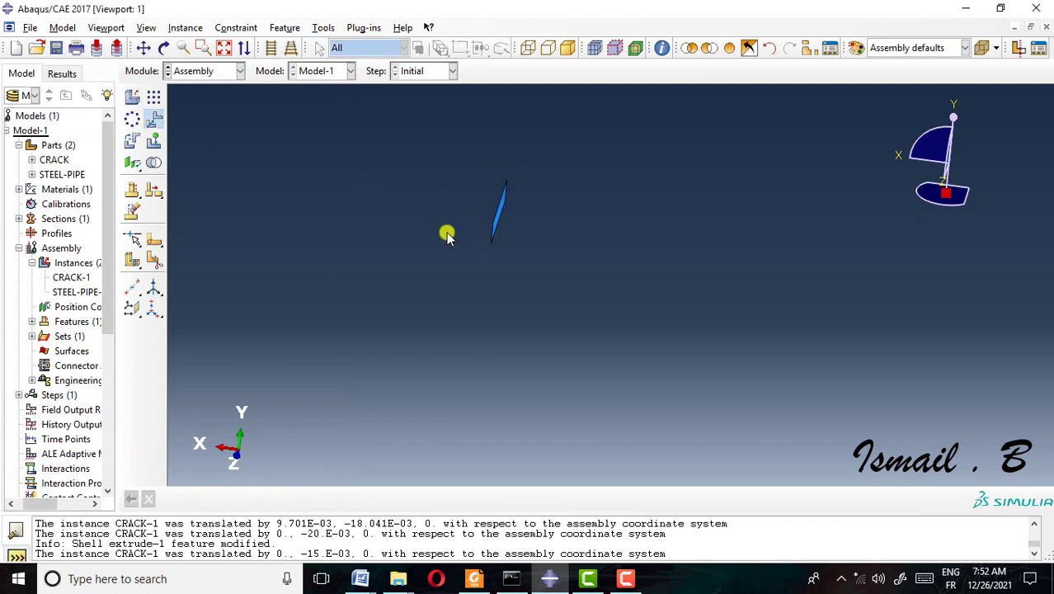
Step: Translate CRACK-1 from its outer corner at the end face to the midpoint of the pipe's lower outer lengthwise edge, restoring the full assembly display to pick it
{"action": "left_click_drag", "start_coordinate": [431, 165], "coordinate": [614, 242]}
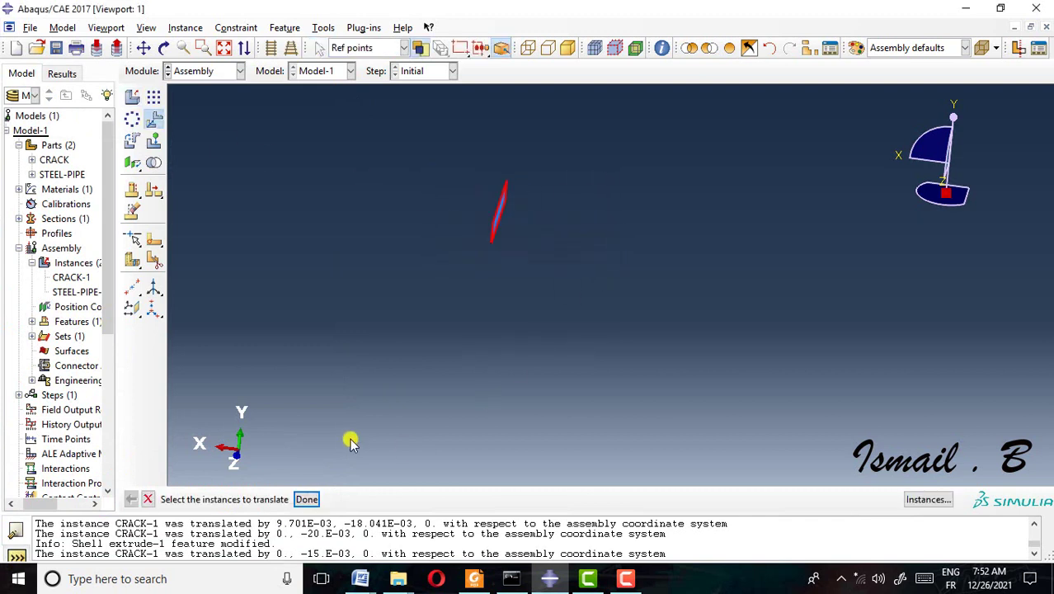
{"action": "left_click", "coordinate": [319, 504]}
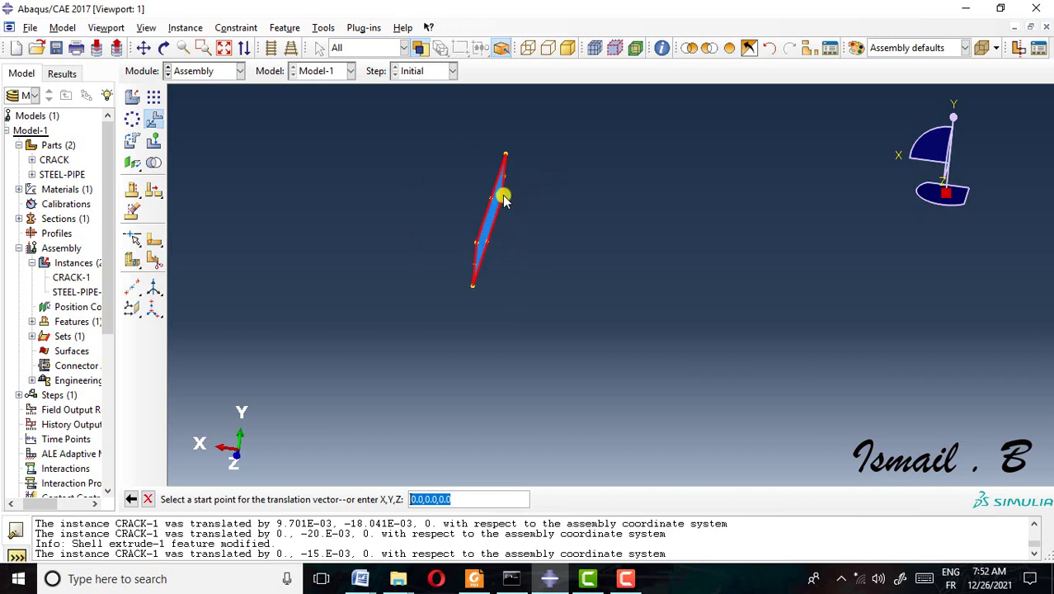
{"action": "left_click", "coordinate": [502, 198]}
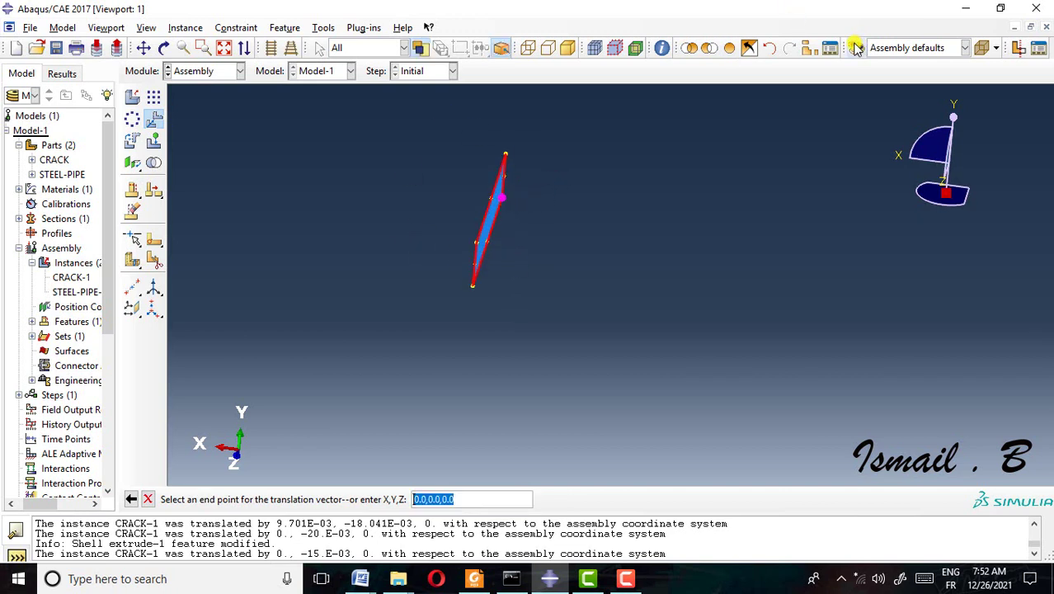
{"action": "left_click", "coordinate": [729, 48]}
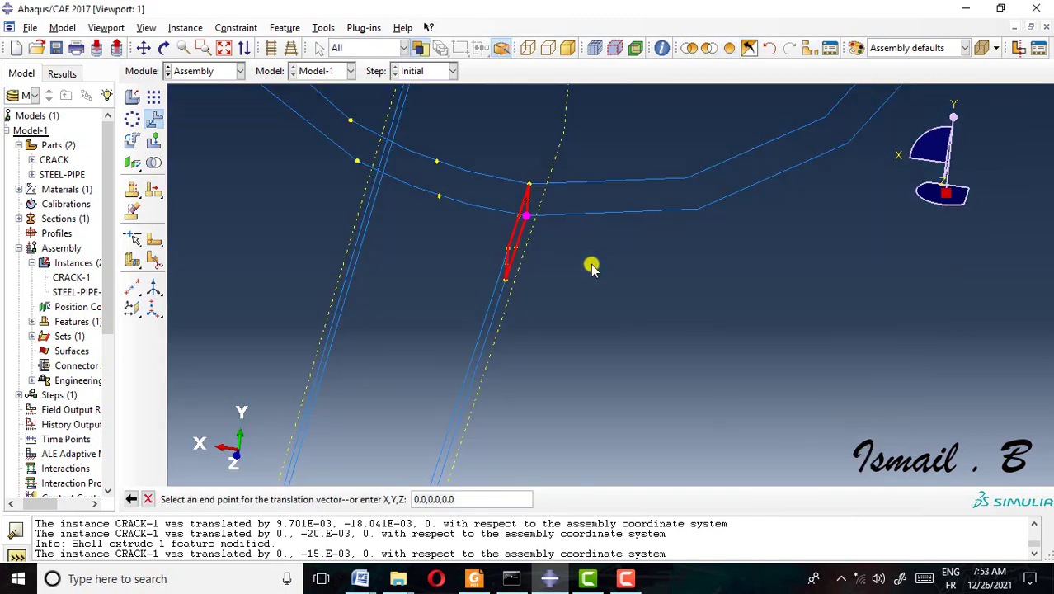
{"action": "scroll", "coordinate": [592, 268], "scroll_direction": "up", "scroll_amount": 6}
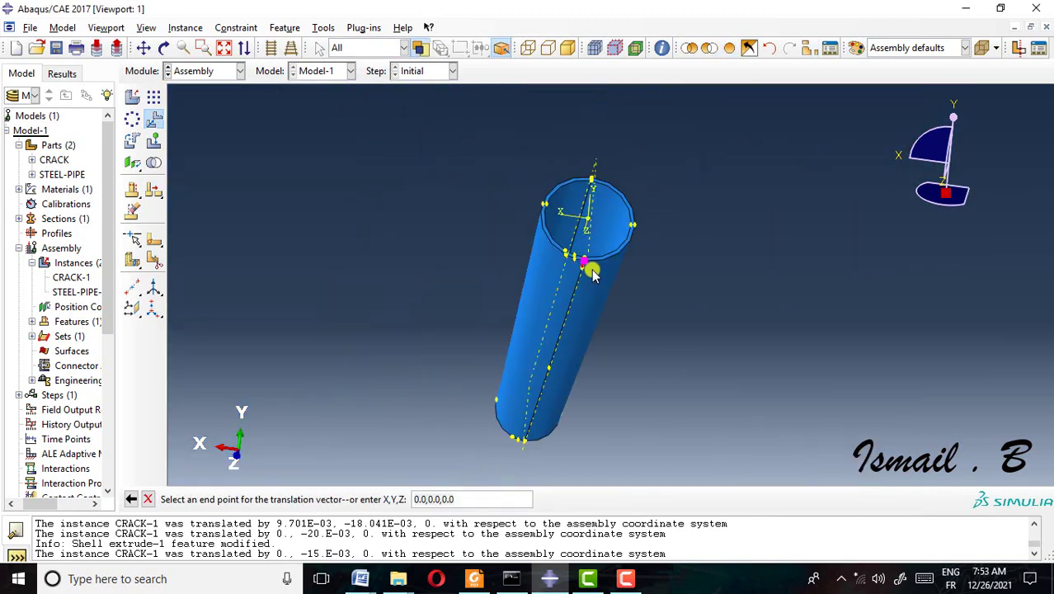
{"action": "scroll", "coordinate": [592, 268], "scroll_direction": "down", "scroll_amount": 8}
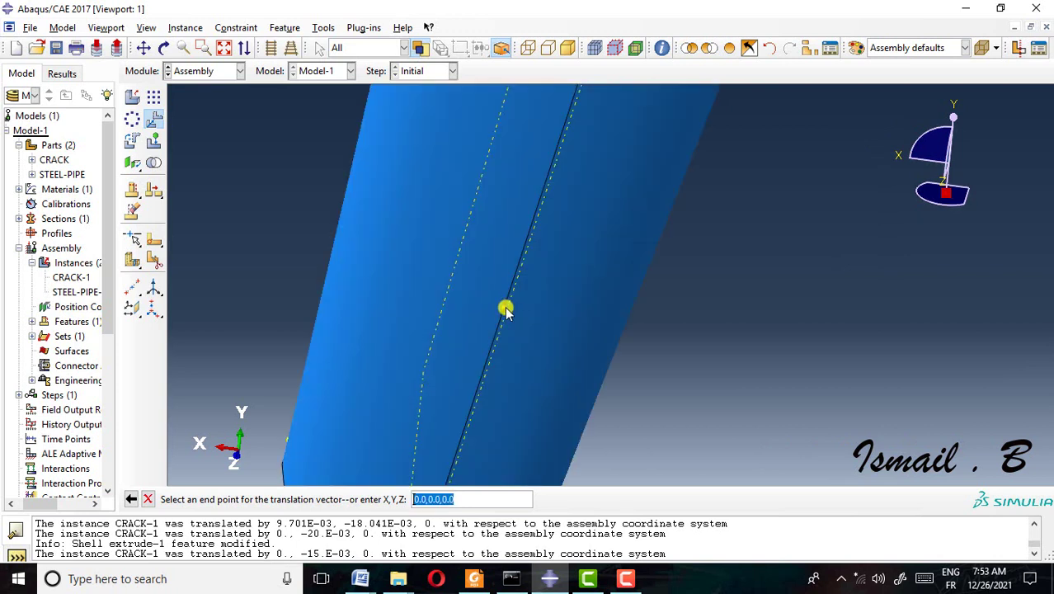
{"action": "left_click", "coordinate": [506, 310]}
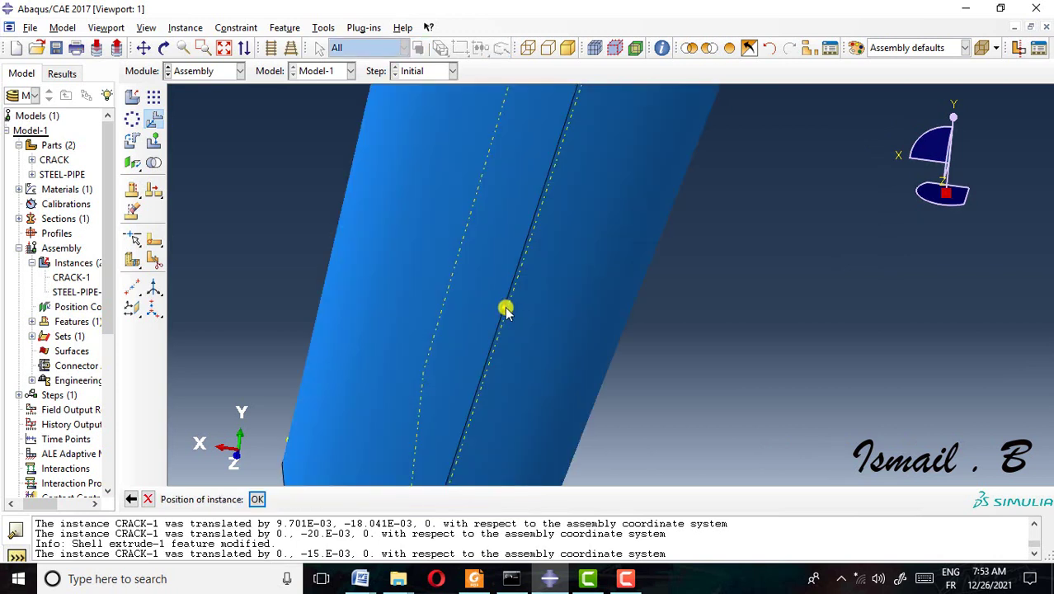
{"action": "left_click", "coordinate": [257, 499]}
{"action": "scroll", "coordinate": [693, 296], "scroll_direction": "up", "scroll_amount": 2}
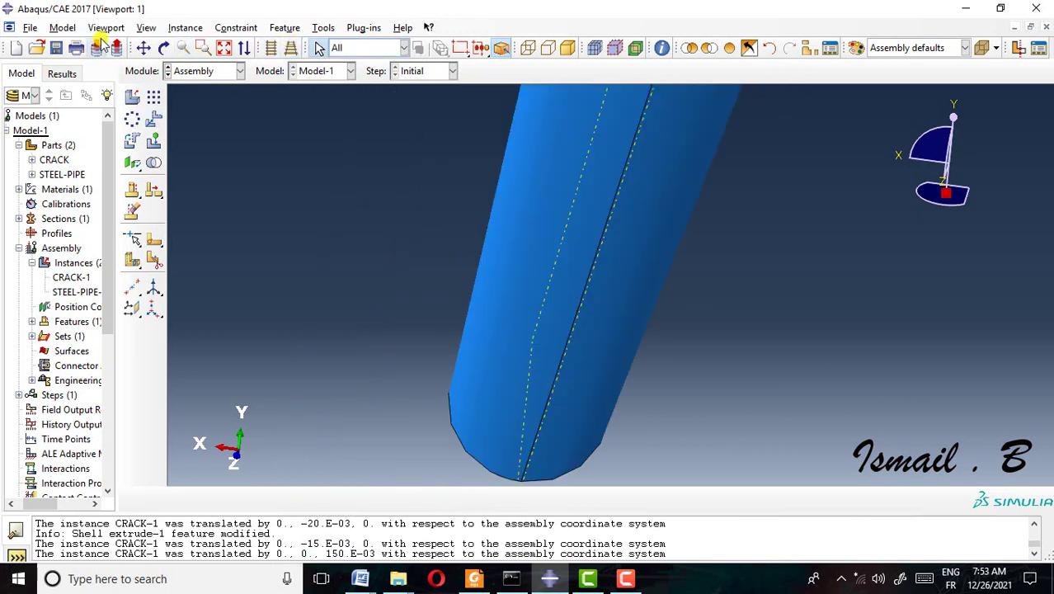
Step: Enable the predefined Views tools and apply the isometric view to the assembly
{"action": "left_click", "coordinate": [146, 28]}
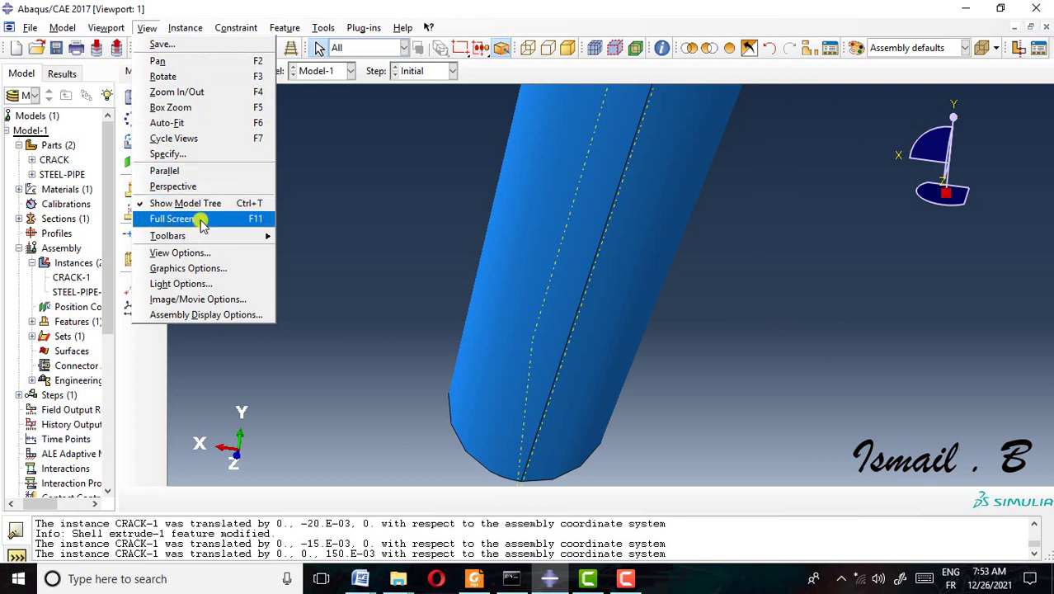
{"action": "mouse_move", "coordinate": [206, 235]}
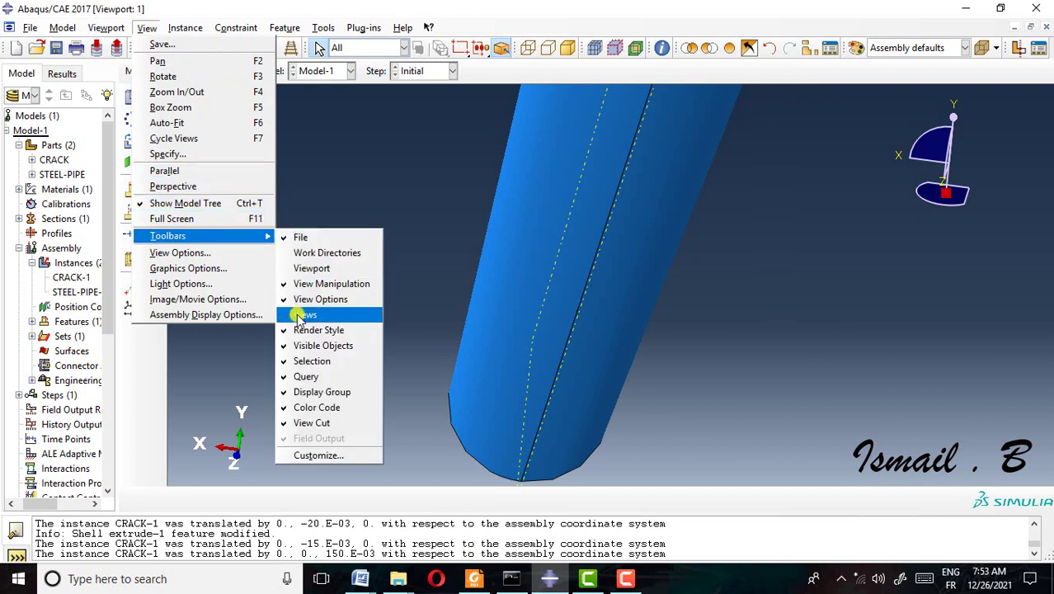
{"action": "left_click", "coordinate": [300, 316]}
{"action": "left_click_drag", "start_coordinate": [565, 145], "coordinate": [762, 126]}
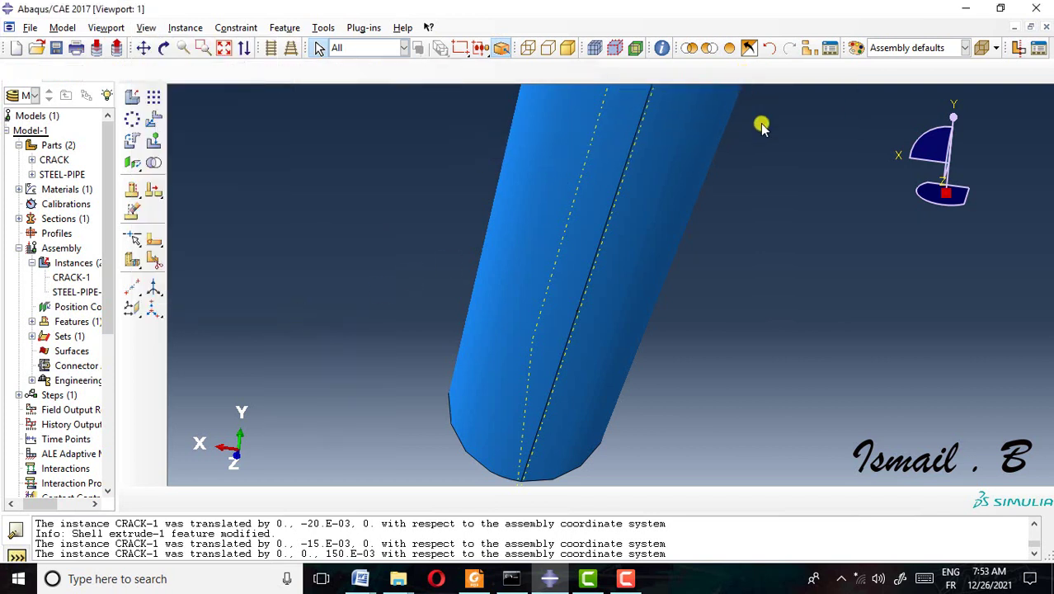
{"action": "left_click", "coordinate": [767, 70]}
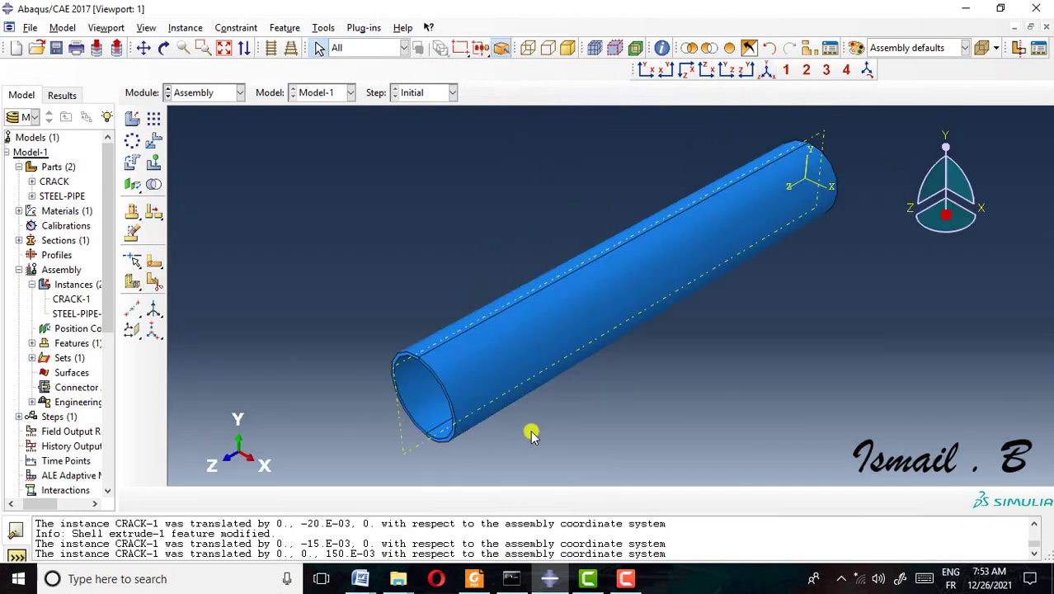
Step: Examine the crack's position in the middle of the pipe wall in wireframe, then restore the shaded display
{"action": "left_click", "coordinate": [528, 47]}
{"action": "scroll", "coordinate": [648, 339], "scroll_direction": "up", "scroll_amount": 5}
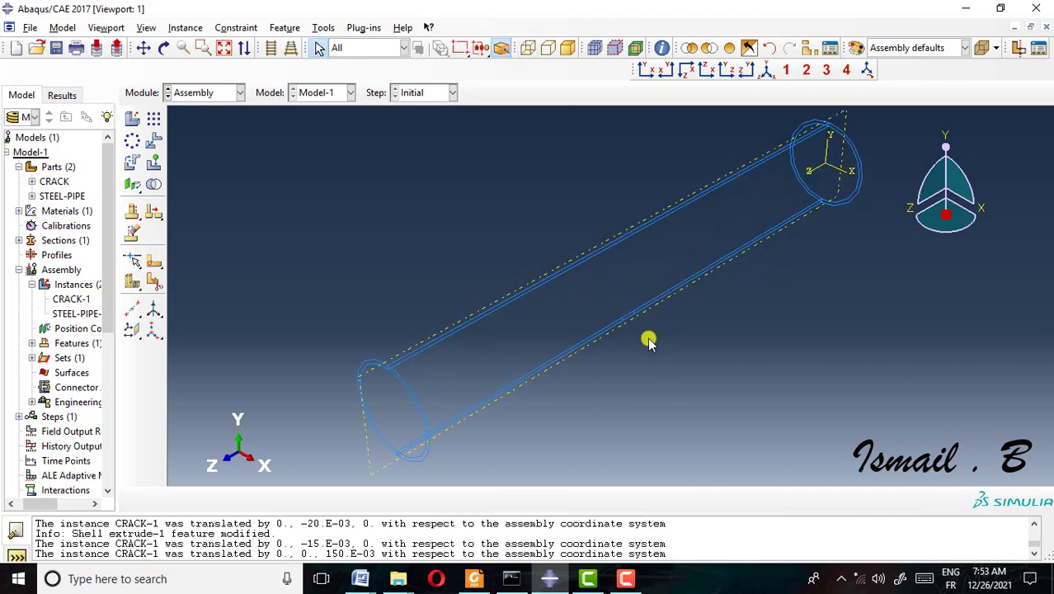
{"action": "scroll", "coordinate": [572, 283], "scroll_direction": "up", "scroll_amount": 2}
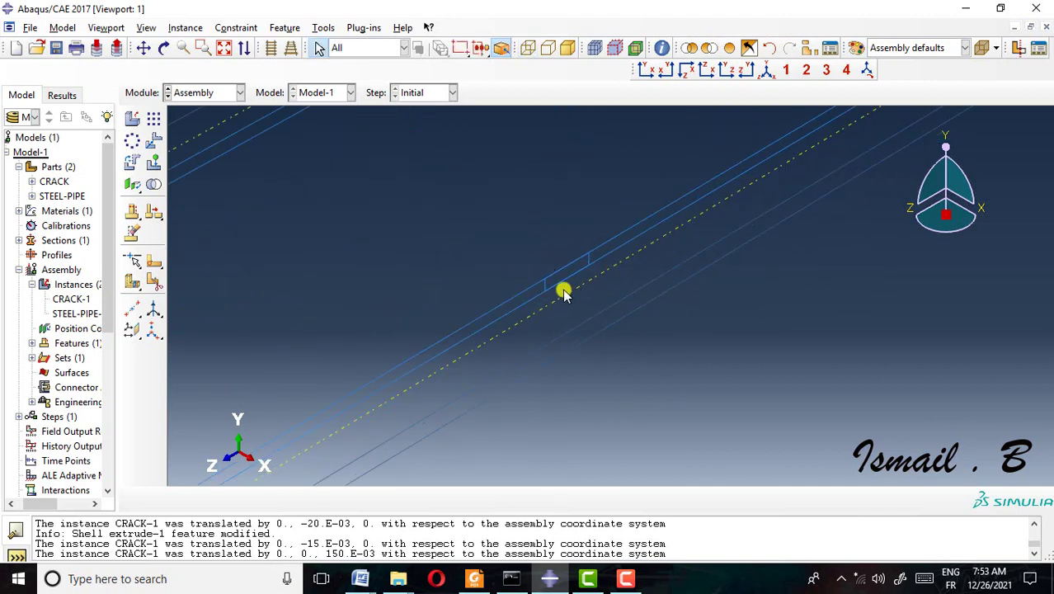
{"action": "left_click", "coordinate": [568, 49]}
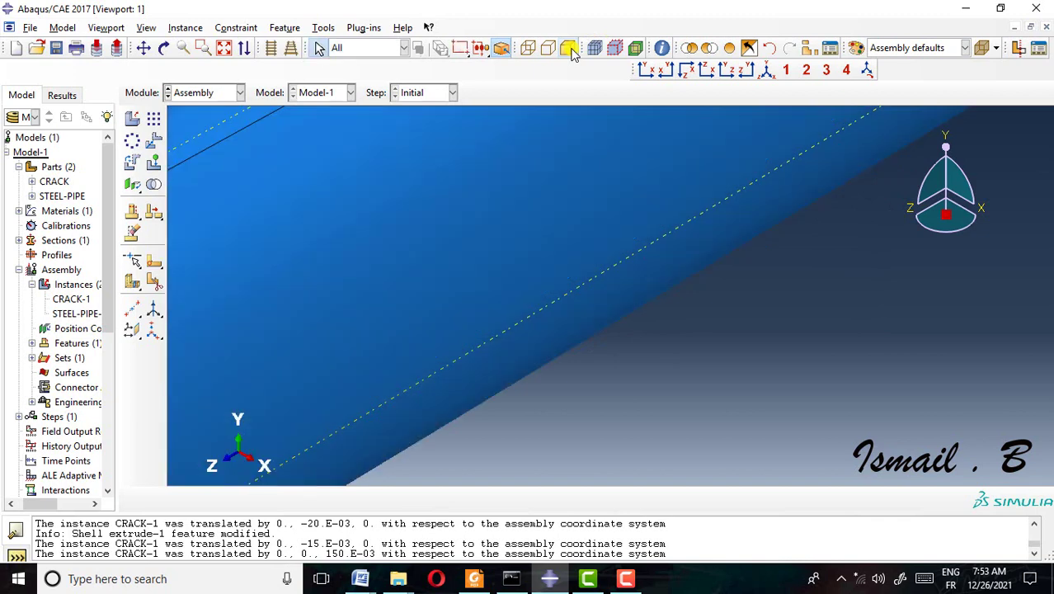
{"action": "scroll", "coordinate": [654, 302], "scroll_direction": "down", "scroll_amount": 5}
{"action": "scroll", "coordinate": [668, 317], "scroll_direction": "down", "scroll_amount": 2}
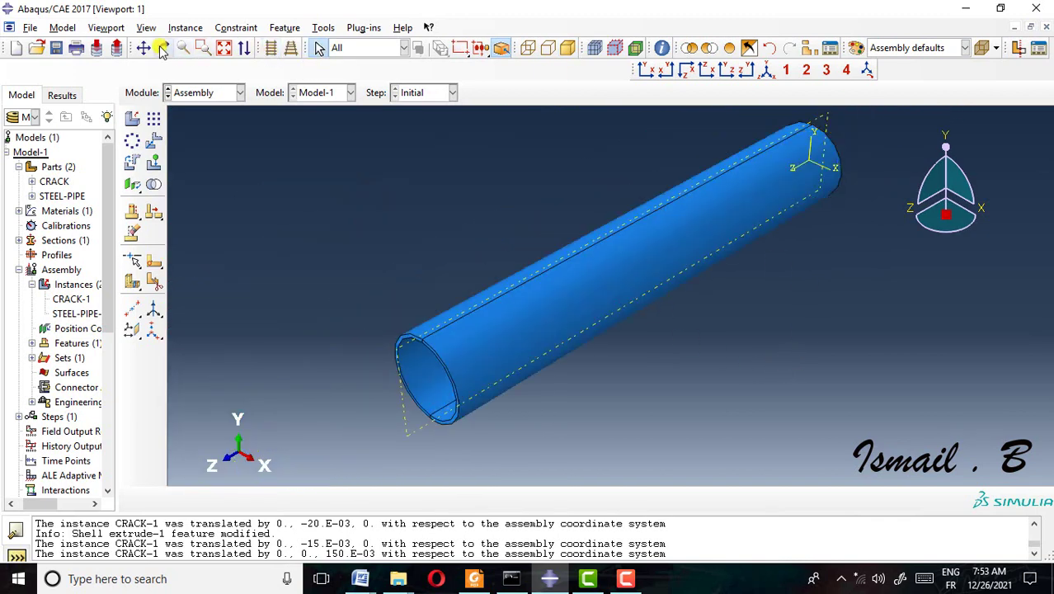
{"action": "mouse_move", "coordinate": [678, 294]}
{"action": "left_mouse_down"}
{"action": "mouse_move", "coordinate": [612, 176]}
{"action": "mouse_move", "coordinate": [694, 295]}
{"action": "mouse_move", "coordinate": [666, 311]}
{"action": "mouse_move", "coordinate": [656, 287]}
{"action": "mouse_move", "coordinate": [619, 360]}
{"action": "mouse_move", "coordinate": [641, 315]}
{"action": "mouse_move", "coordinate": [643, 339]}
{"action": "mouse_move", "coordinate": [656, 318]}
{"action": "mouse_move", "coordinate": [649, 362]}
{"action": "mouse_move", "coordinate": [713, 368]}
{"action": "mouse_move", "coordinate": [680, 353]}
{"action": "mouse_move", "coordinate": [697, 264]}
{"action": "mouse_move", "coordinate": [681, 327]}
{"action": "mouse_move", "coordinate": [709, 327]}
{"action": "mouse_move", "coordinate": [737, 358]}
{"action": "left_mouse_up"}
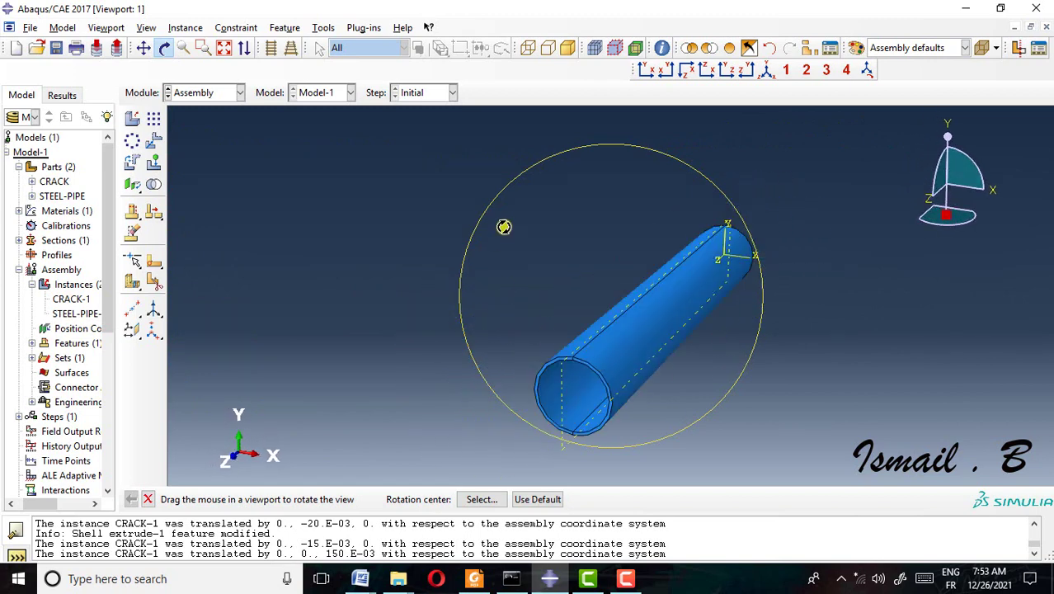
Step: Create a Static, General analysis step named Step-1 after the Initial step, with Nlgeom on
{"action": "left_click", "coordinate": [208, 95]}
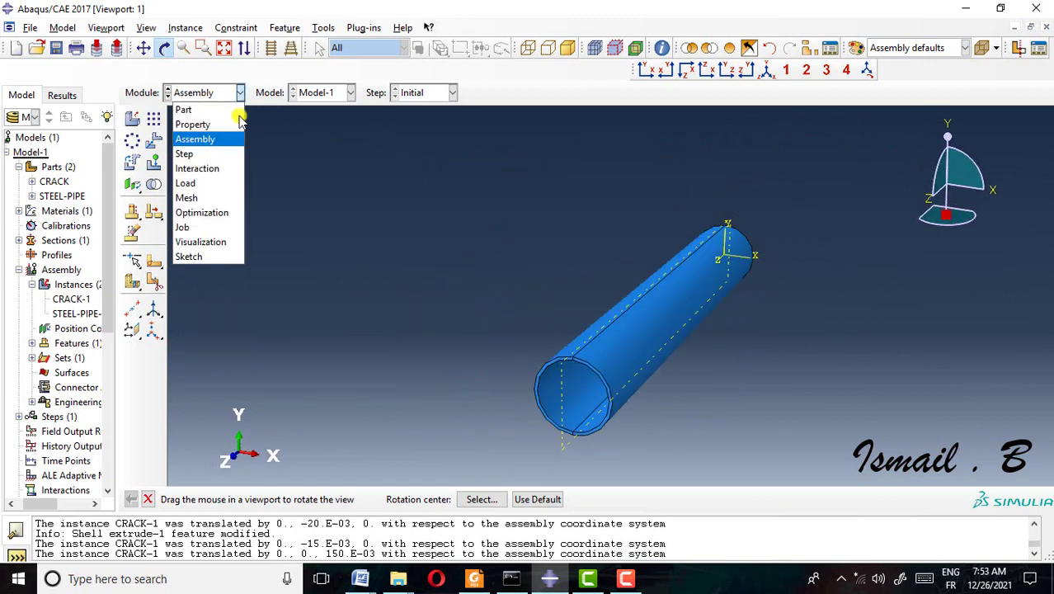
{"action": "left_click", "coordinate": [199, 154]}
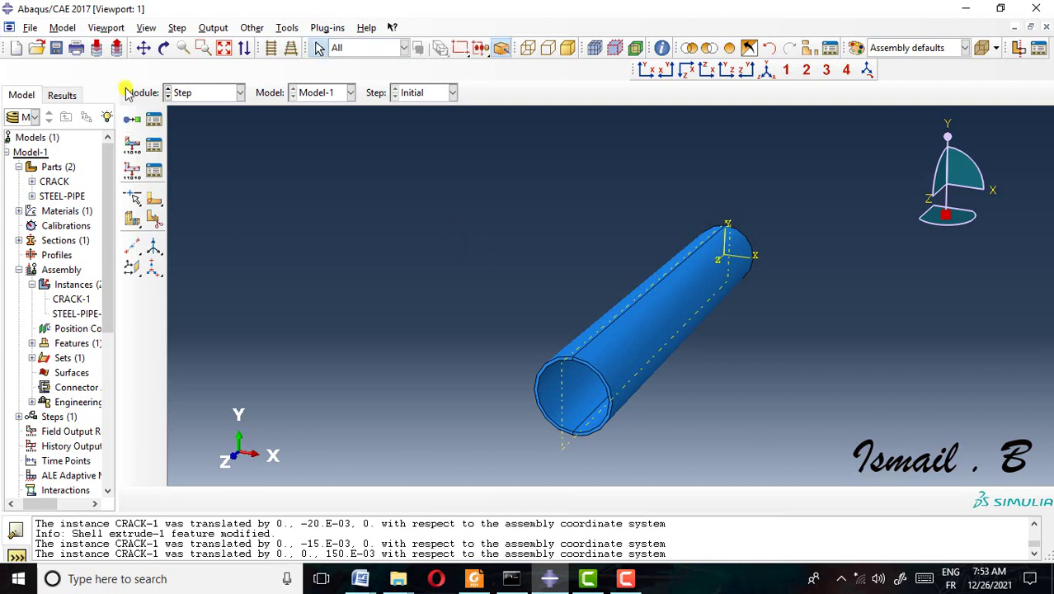
{"action": "left_click", "coordinate": [154, 118]}
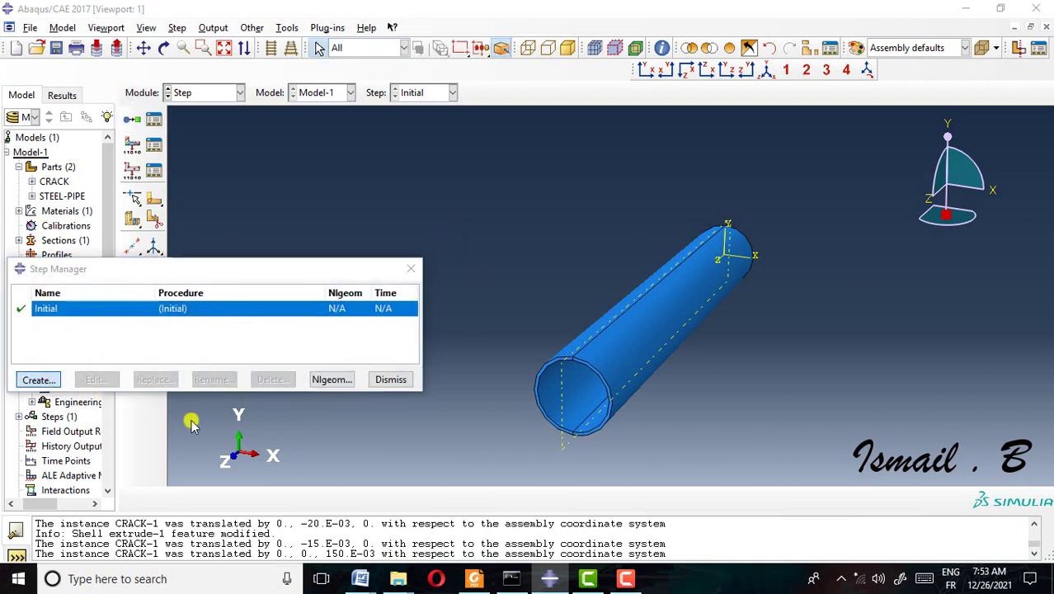
{"action": "left_click", "coordinate": [39, 380]}
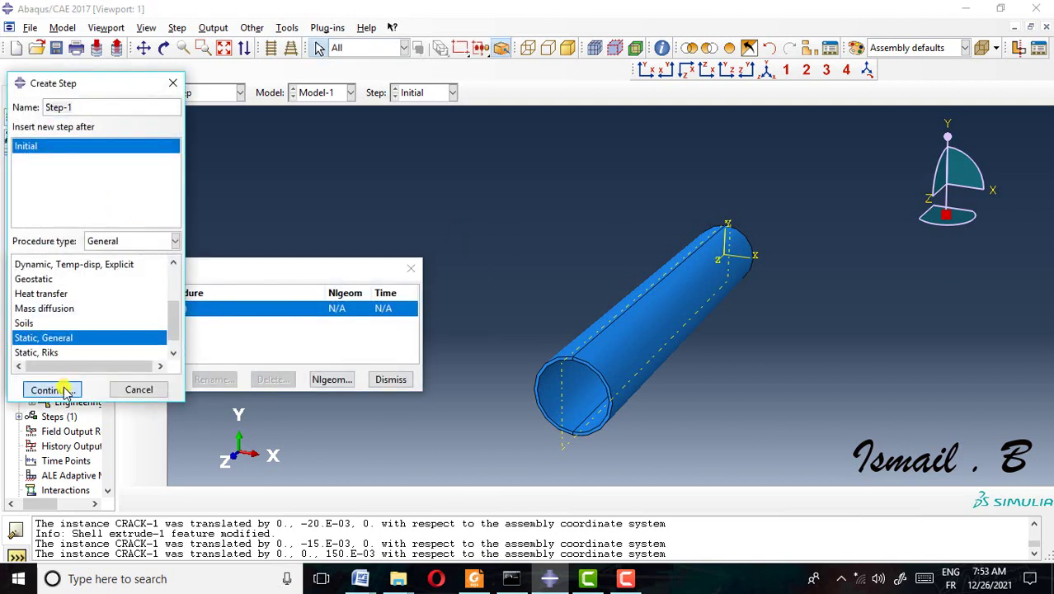
{"action": "left_click", "coordinate": [51, 391]}
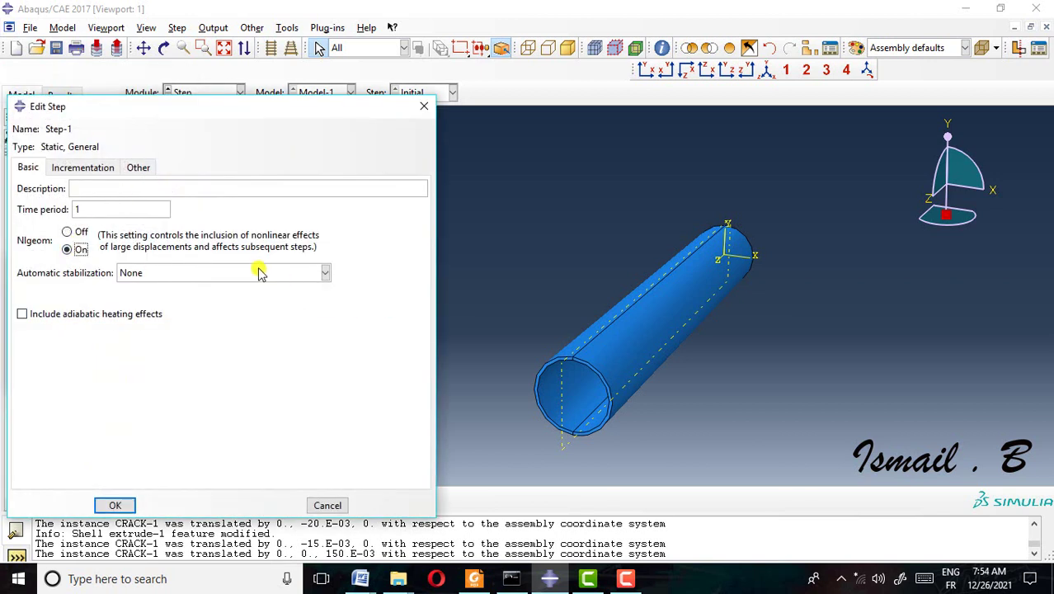
{"action": "left_click", "coordinate": [258, 273]}
{"action": "left_click", "coordinate": [241, 302]}
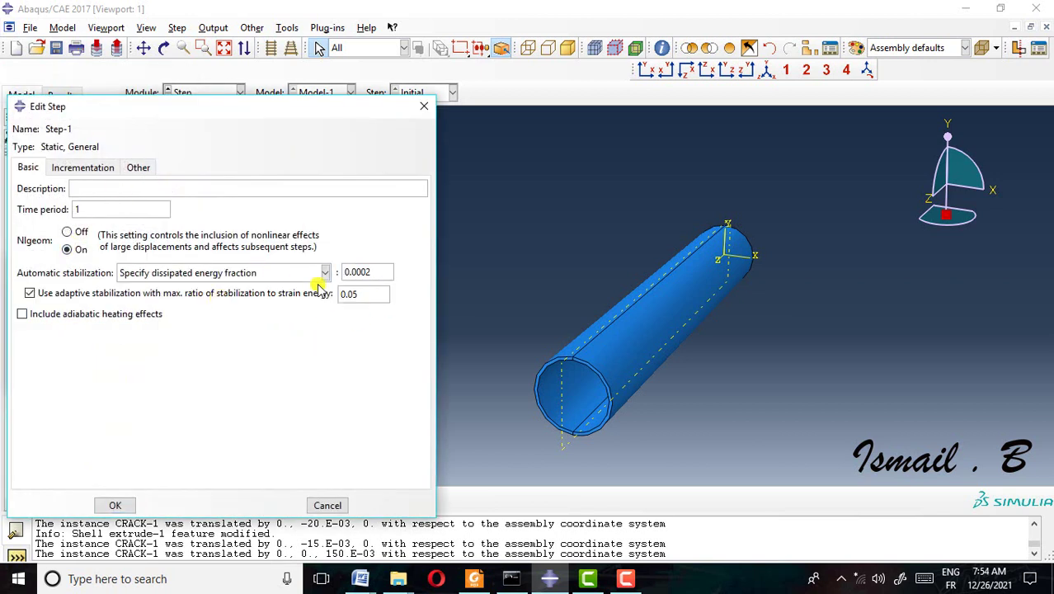
{"action": "left_click", "coordinate": [230, 274]}
{"action": "left_click", "coordinate": [262, 290]}
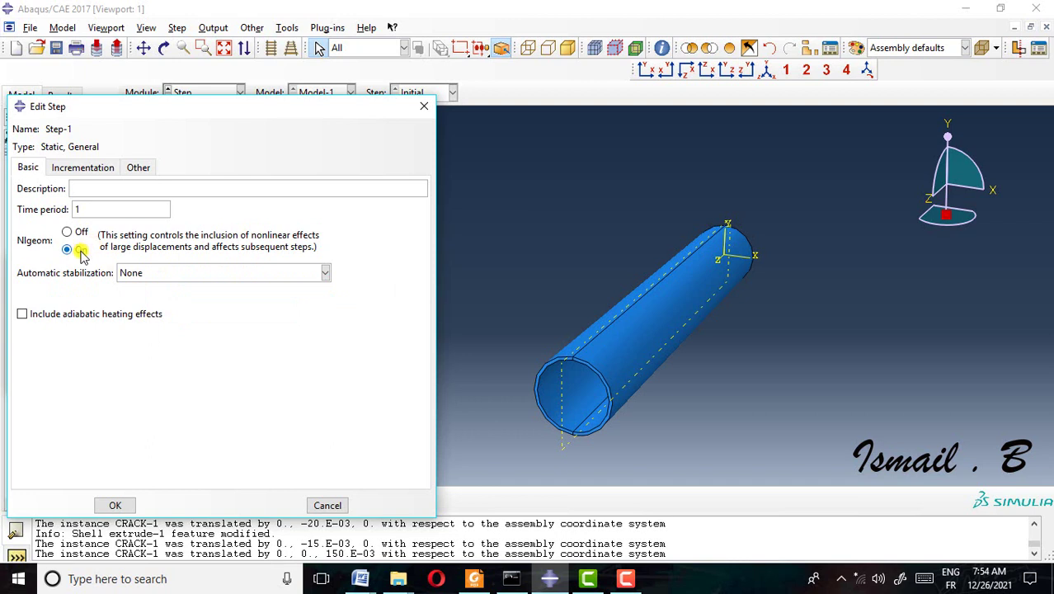
Step: Set Step-1's incrementation to 10000 maximum increments, initial increment size 0.1 and minimum 1E-010, and finish the step definition
{"action": "left_click", "coordinate": [91, 168]}
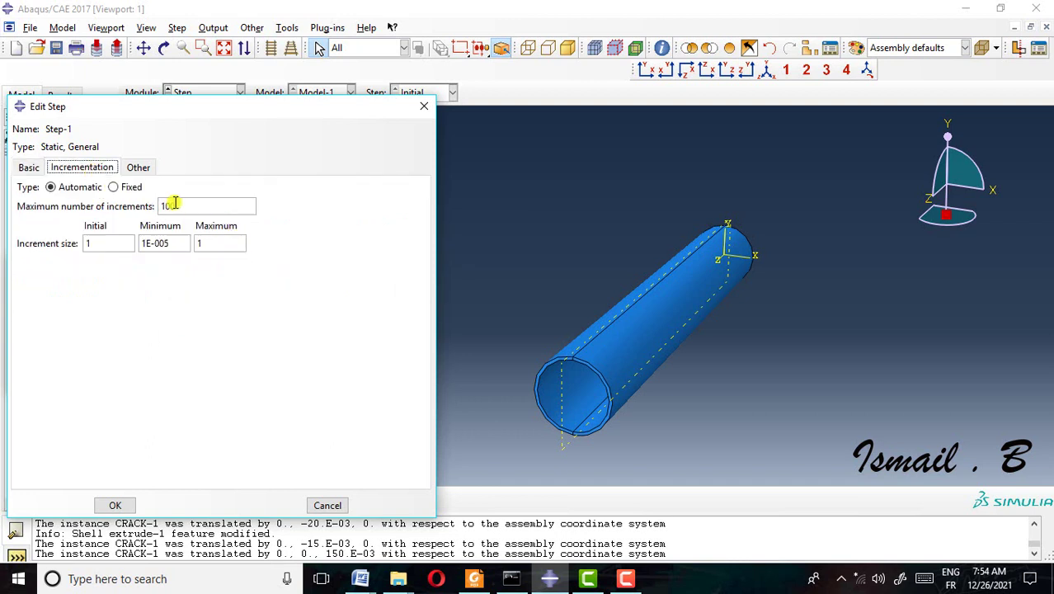
{"action": "left_click_drag", "start_coordinate": [115, 243], "coordinate": [72, 243]}
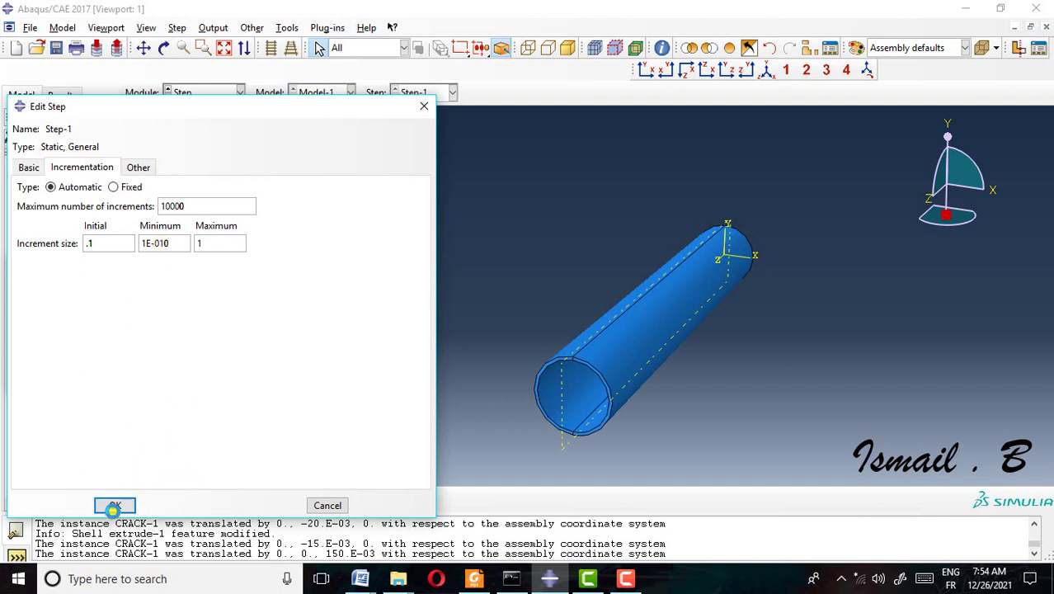
{"action": "left_click", "coordinate": [114, 505]}
{"action": "left_click", "coordinate": [390, 381]}
{"action": "left_click_drag", "start_coordinate": [607, 368], "coordinate": [689, 354], "text": "ctrl+alt"}
{"action": "left_click_drag", "start_coordinate": [884, 330], "coordinate": [887, 339], "text": "ctrl+alt"}
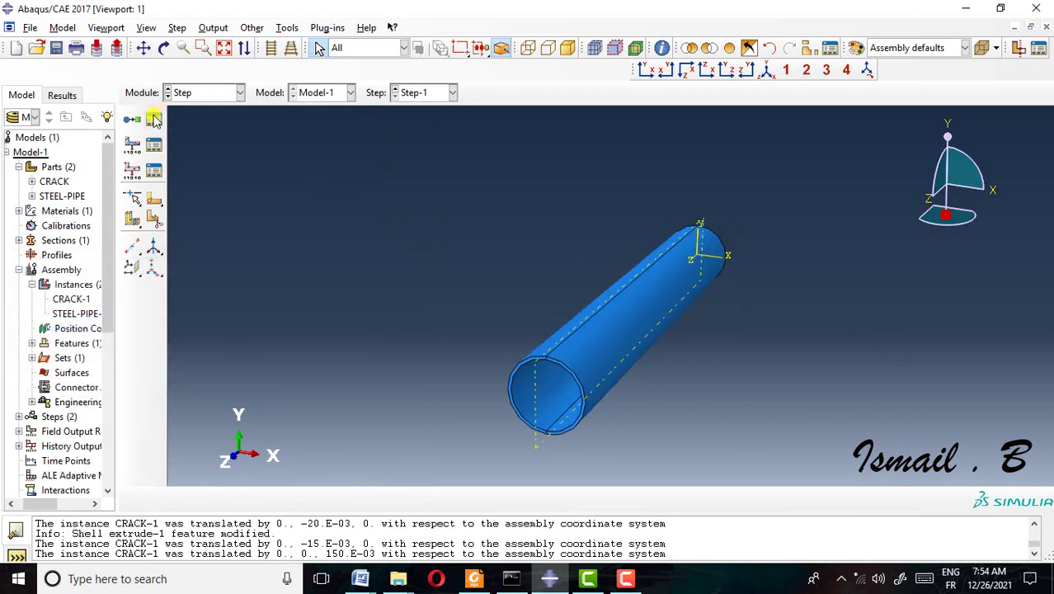
Step: Create an XFEM crack named Crack-1 in the Interaction module, with the steel pipe as its crack domain
{"action": "left_click", "coordinate": [200, 95]}
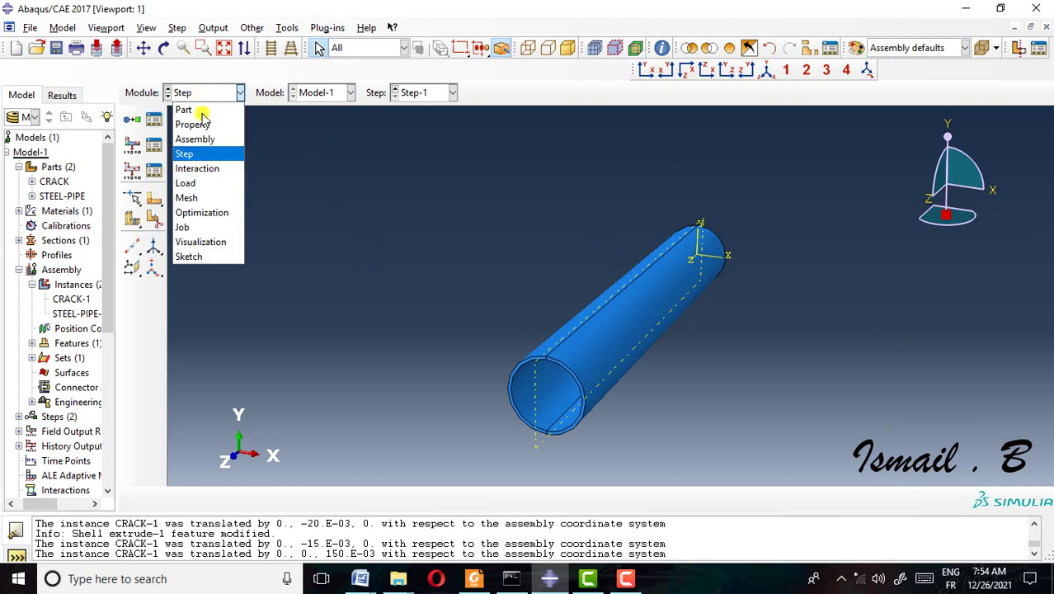
{"action": "left_click", "coordinate": [213, 169]}
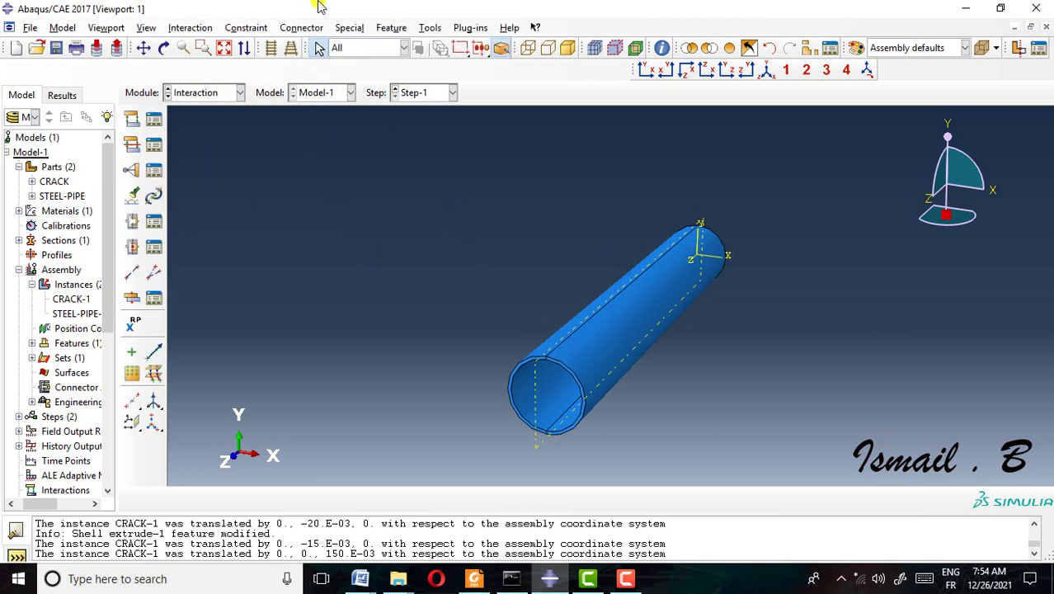
{"action": "left_click", "coordinate": [349, 27]}
{"action": "mouse_move", "coordinate": [403, 59]}
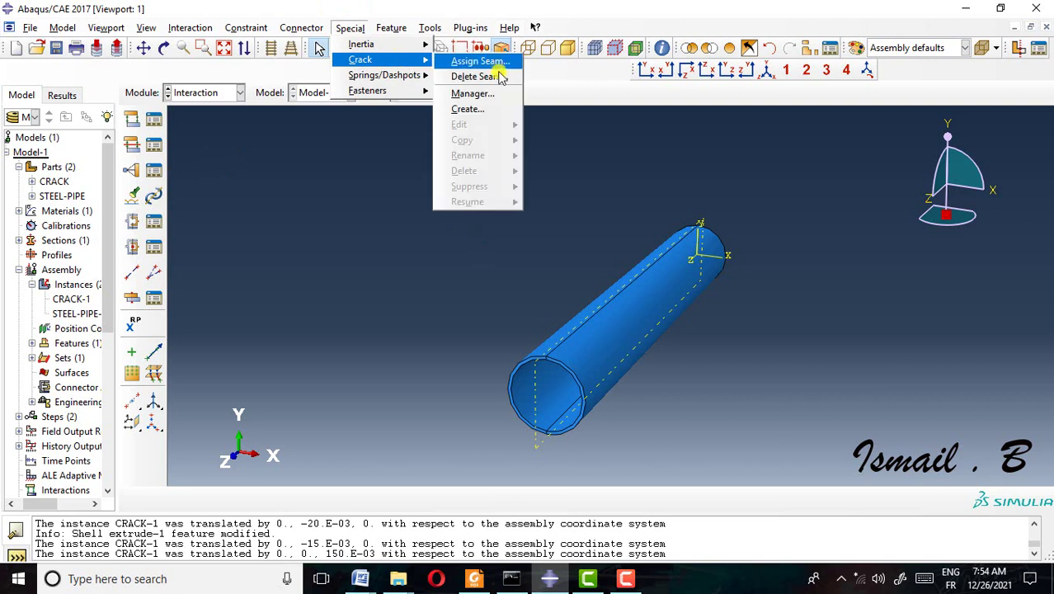
{"action": "left_click", "coordinate": [467, 109]}
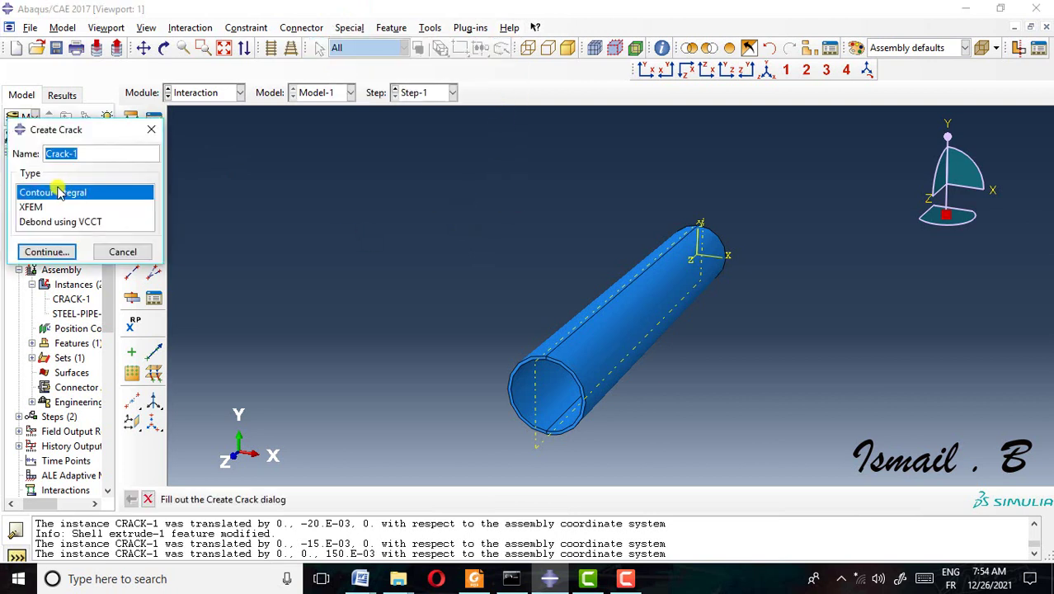
{"action": "left_click", "coordinate": [31, 210]}
{"action": "left_click", "coordinate": [42, 251]}
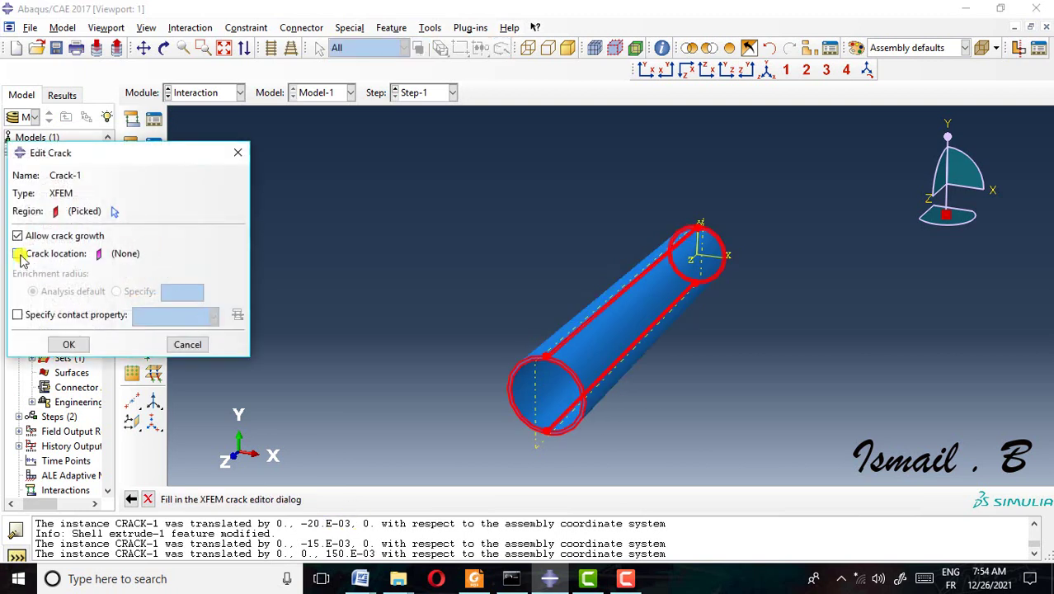
Step: Enable the crack location for Crack-1 and show only the CRACK-1 instance for picking it
{"action": "left_click", "coordinate": [18, 255]}
{"action": "left_click", "coordinate": [154, 256]}
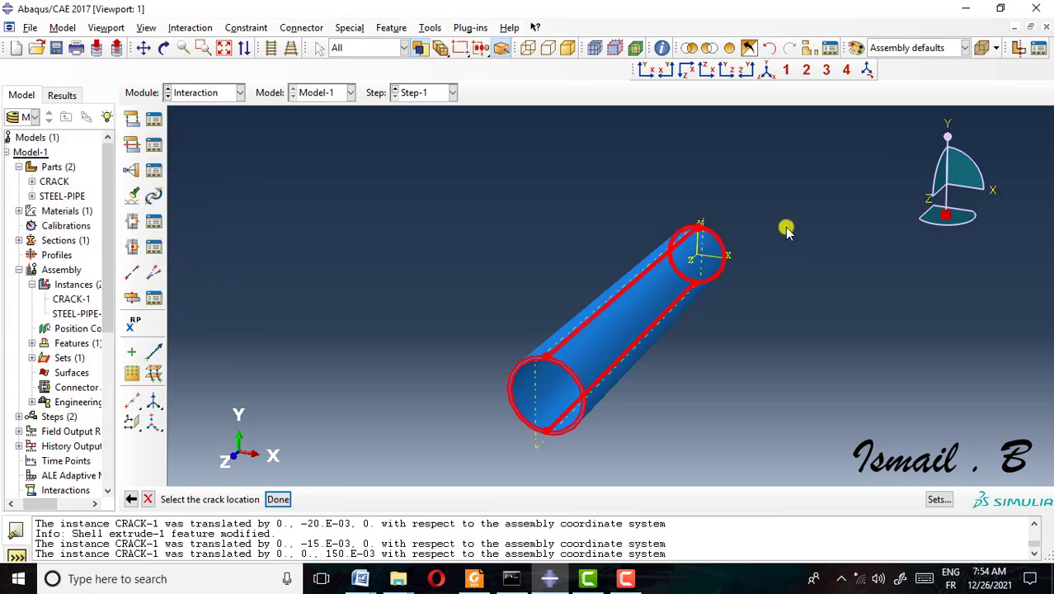
{"action": "left_click", "coordinate": [819, 50]}
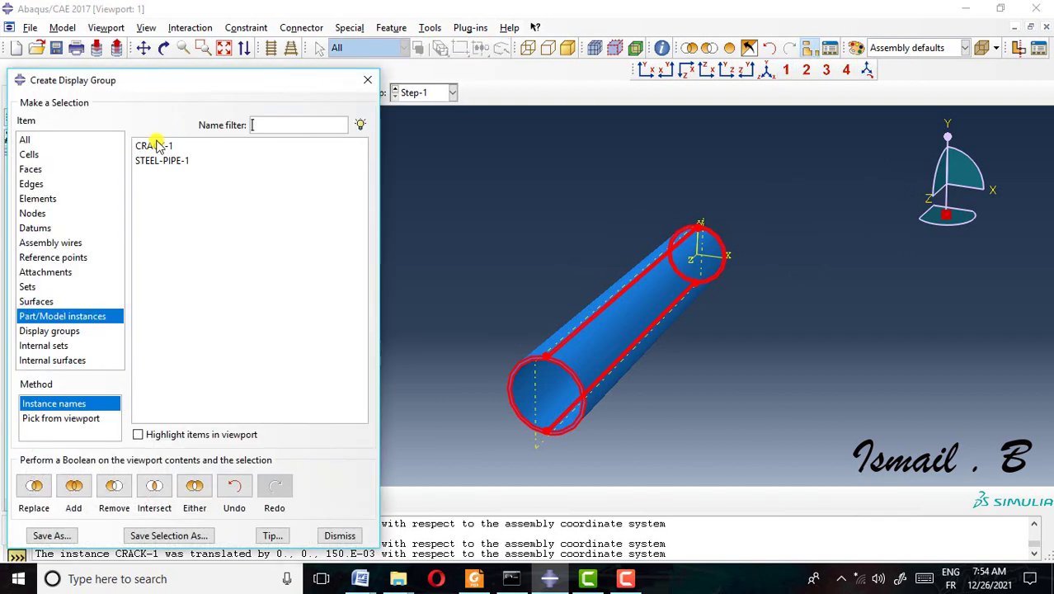
{"action": "left_click", "coordinate": [152, 145]}
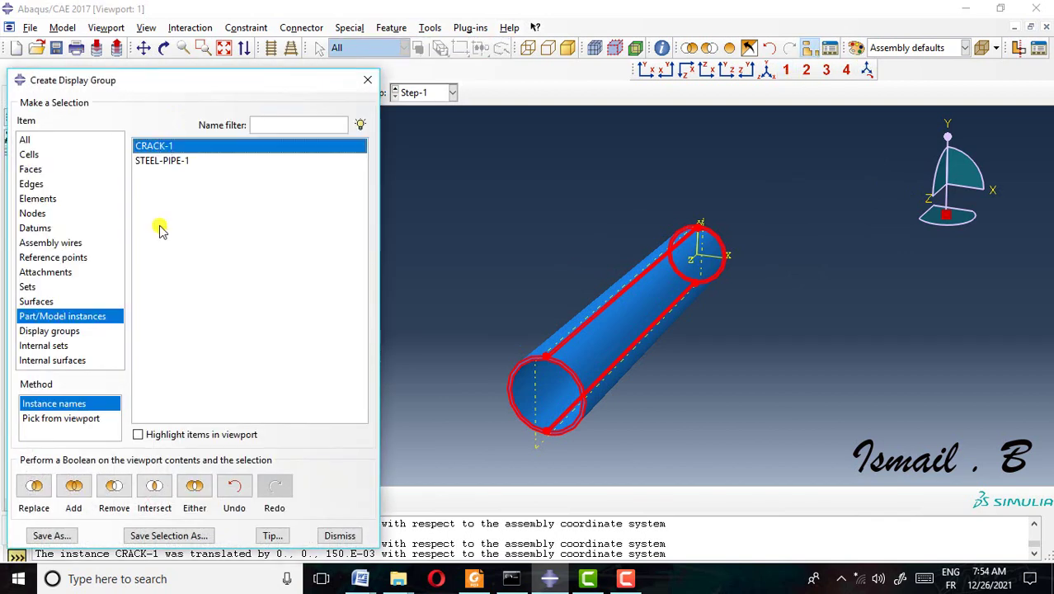
{"action": "left_click", "coordinate": [46, 489]}
{"action": "left_click", "coordinate": [367, 80]}
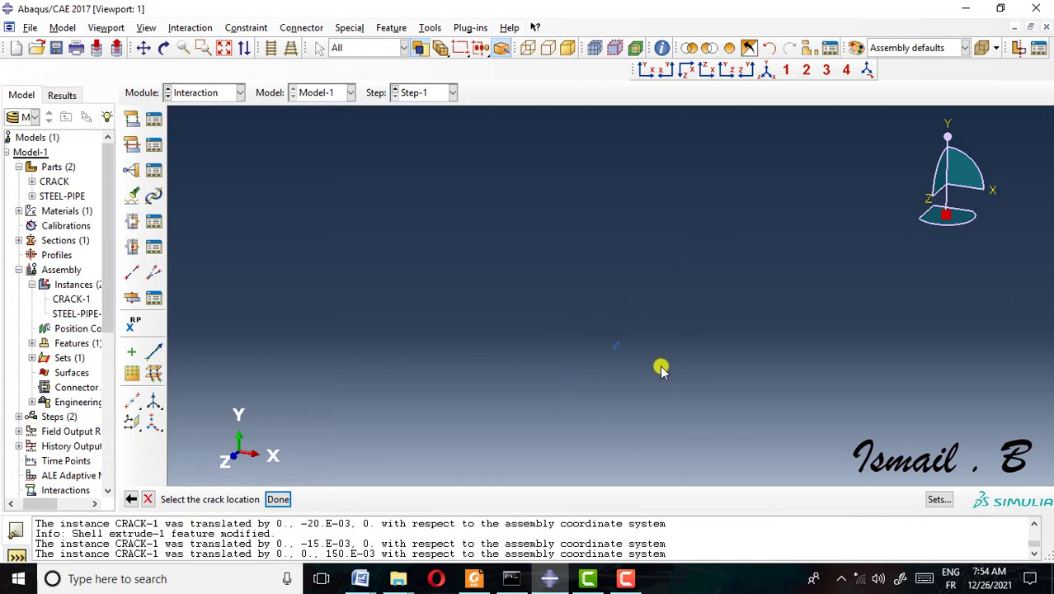
Step: Pick the entire CRACK-1 shell as the crack location and save the XFEM crack definition
{"action": "scroll", "coordinate": [624, 366], "scroll_direction": "up", "scroll_amount": 1}
{"action": "left_click_drag", "start_coordinate": [494, 262], "coordinate": [586, 380]}
{"action": "left_click", "coordinate": [278, 500]}
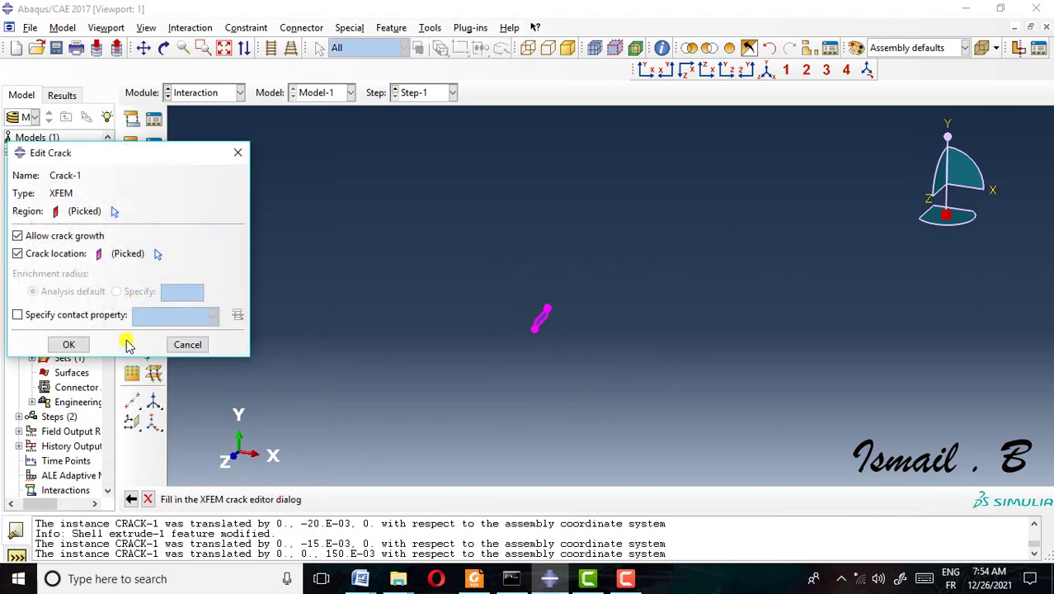
{"action": "left_click", "coordinate": [69, 343]}
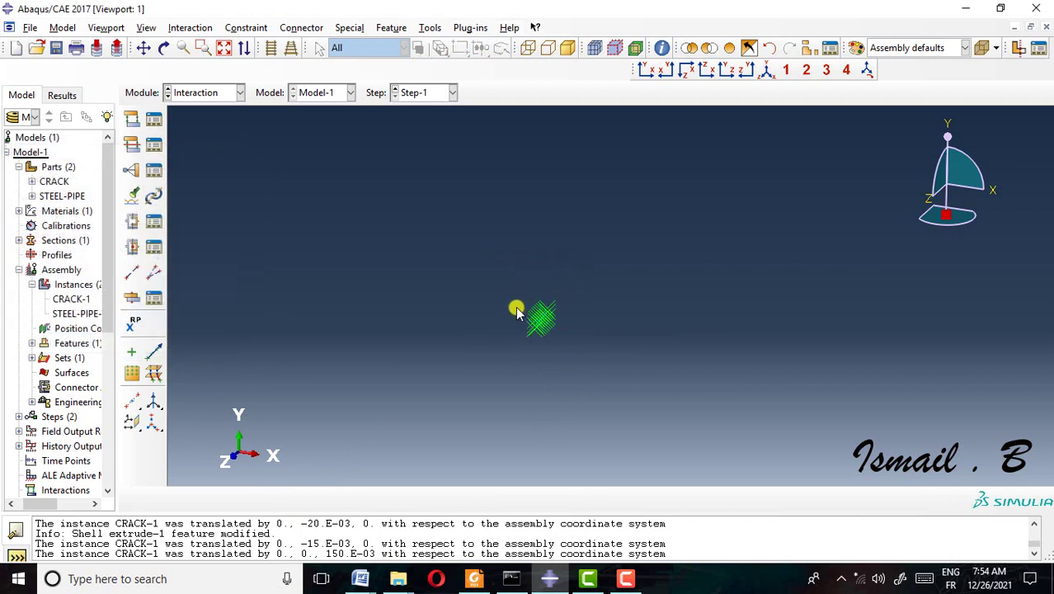
Step: Restore the full assembly display from the isometric view and inspect the crack markers on the pipe
{"action": "left_click", "coordinate": [766, 71]}
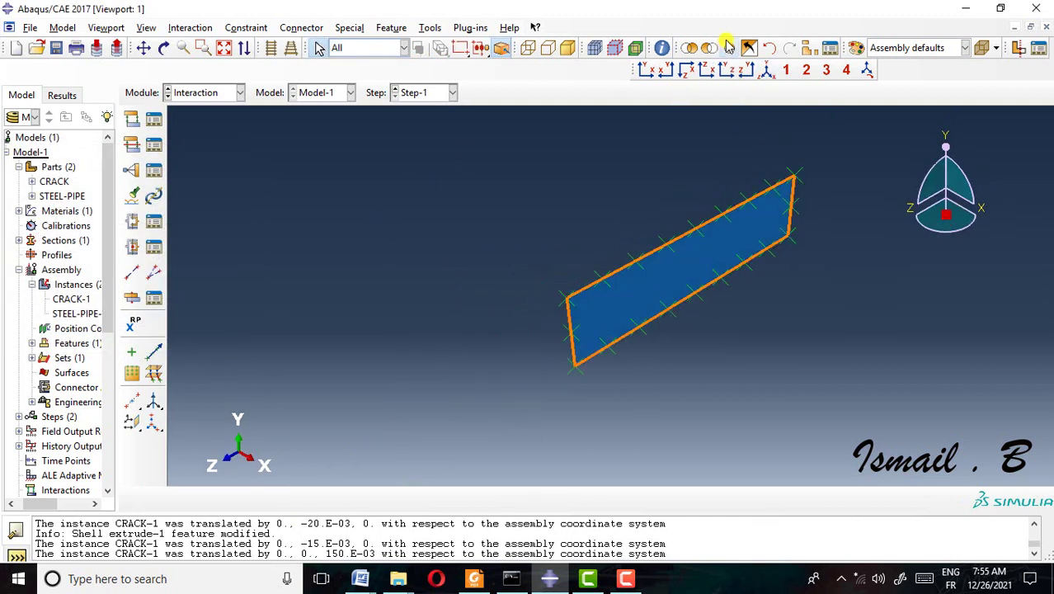
{"action": "scroll", "coordinate": [807, 302], "scroll_direction": "up", "scroll_amount": 5}
{"action": "scroll", "coordinate": [796, 331], "scroll_direction": "down", "scroll_amount": 2}
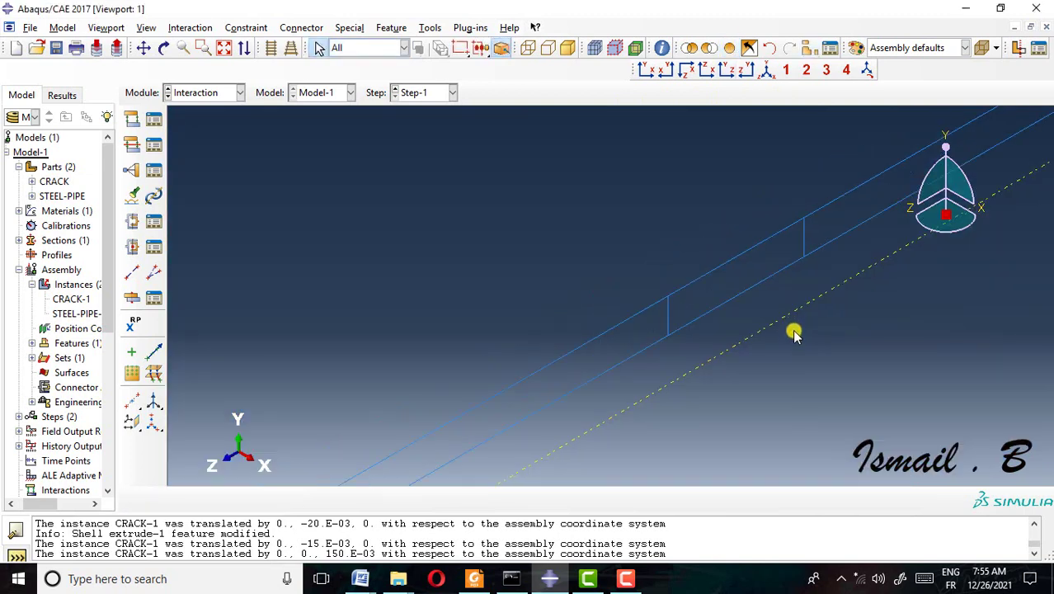
{"action": "left_click", "coordinate": [164, 48]}
{"action": "left_click_drag", "start_coordinate": [684, 353], "coordinate": [816, 234]}
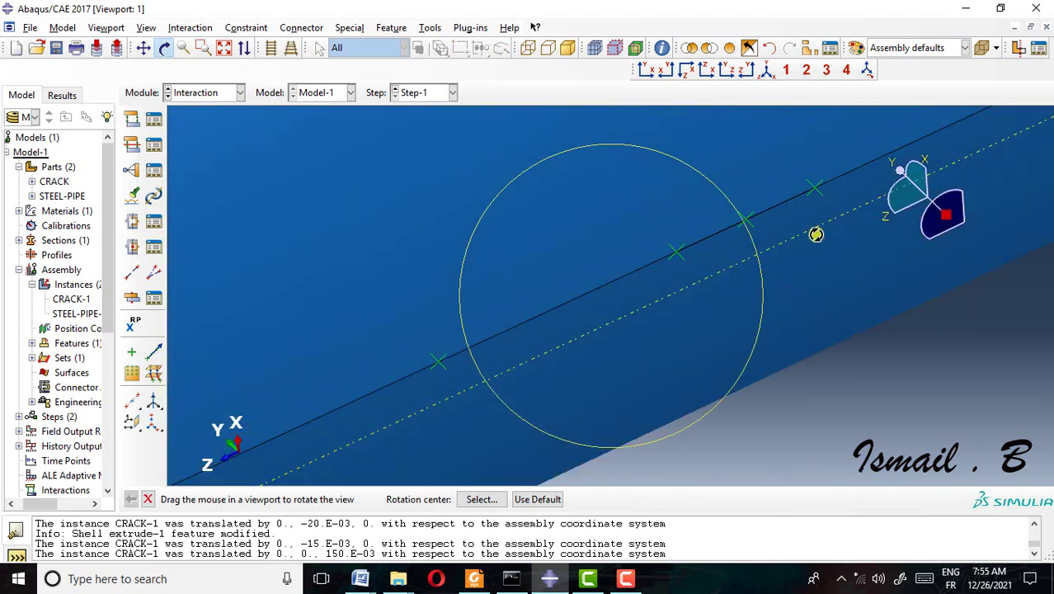
Step: Create an XFEM crack growth interaction named Int-1 in the Initial step
{"action": "left_click", "coordinate": [154, 119]}
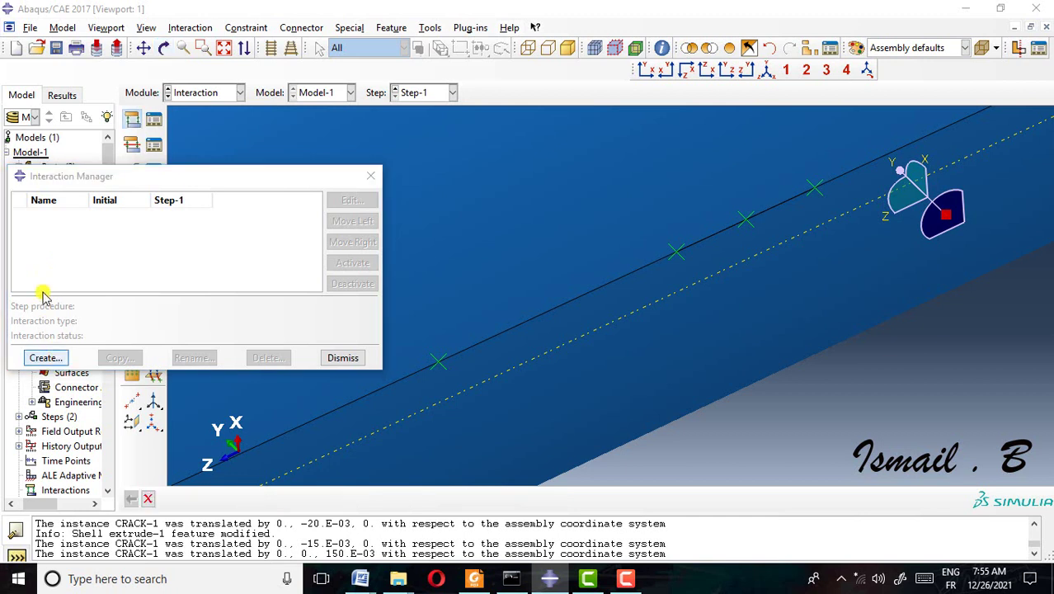
{"action": "left_click", "coordinate": [45, 357]}
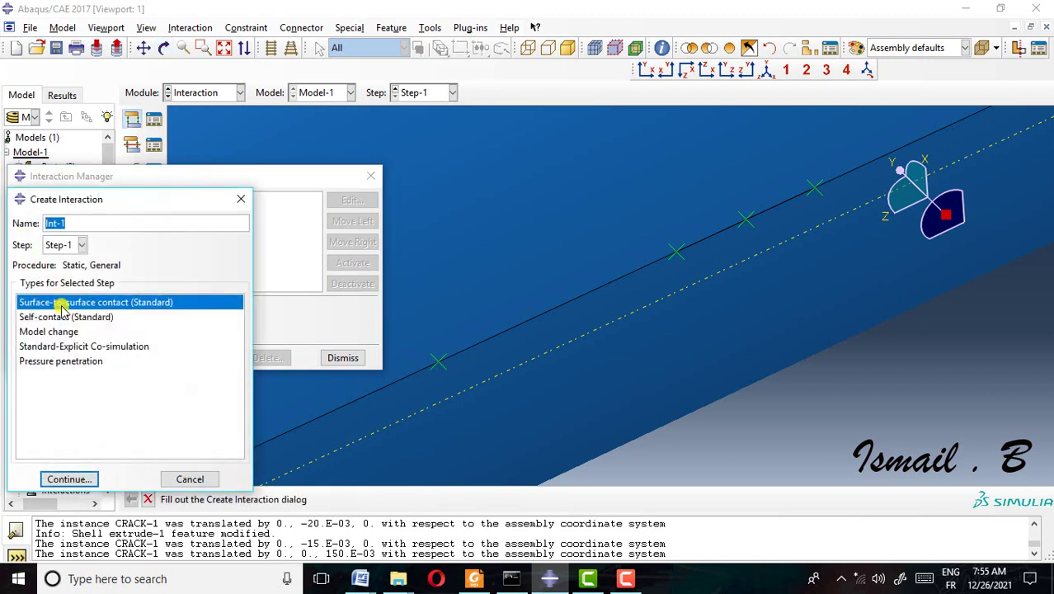
{"action": "left_click", "coordinate": [69, 247]}
{"action": "left_click", "coordinate": [69, 263]}
{"action": "left_click", "coordinate": [50, 376]}
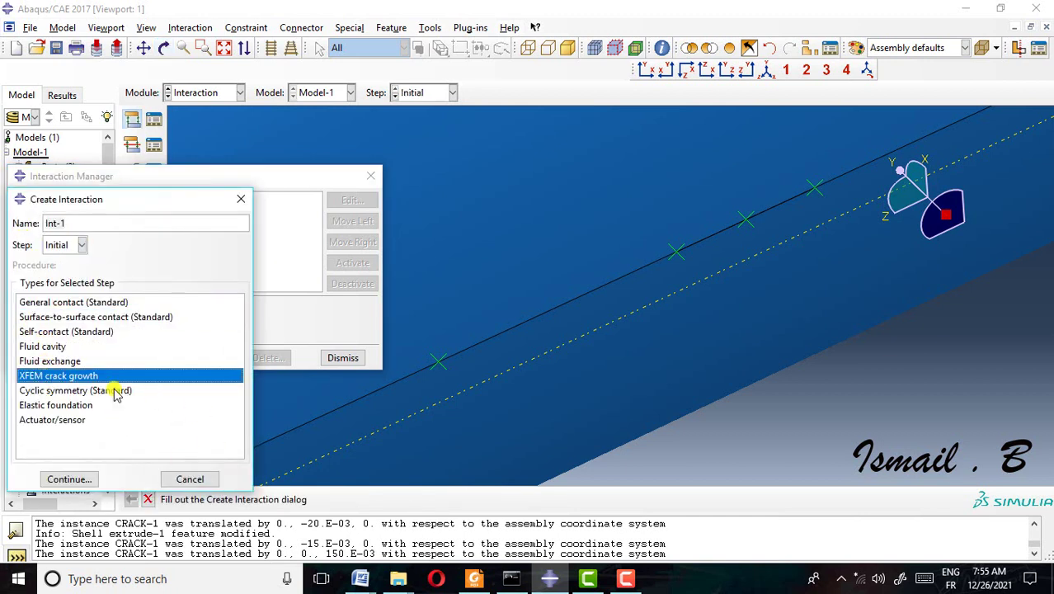
{"action": "left_click", "coordinate": [79, 479]}
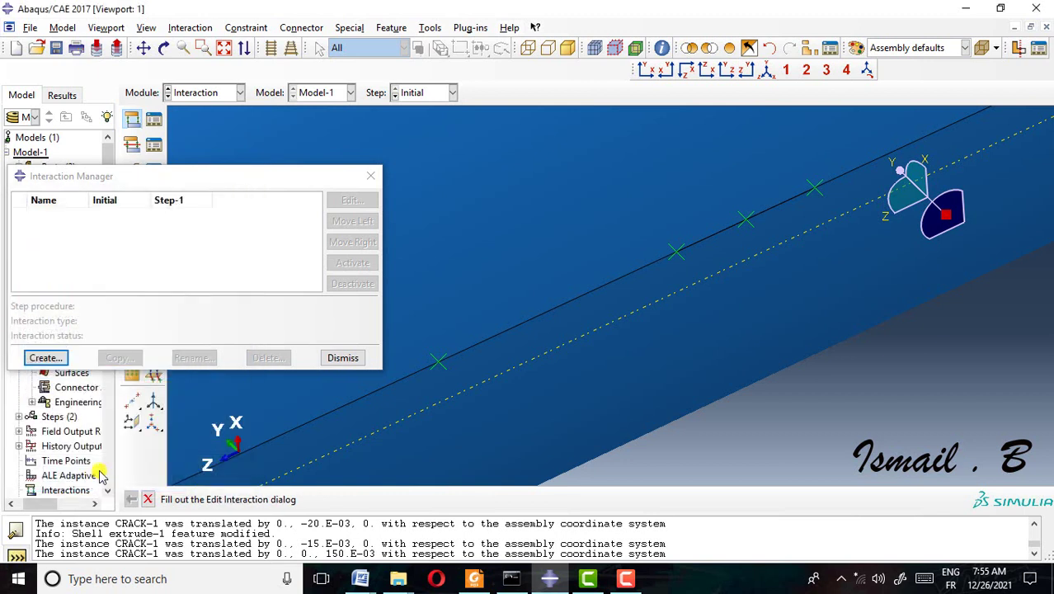
{"action": "left_click", "coordinate": [50, 351]}
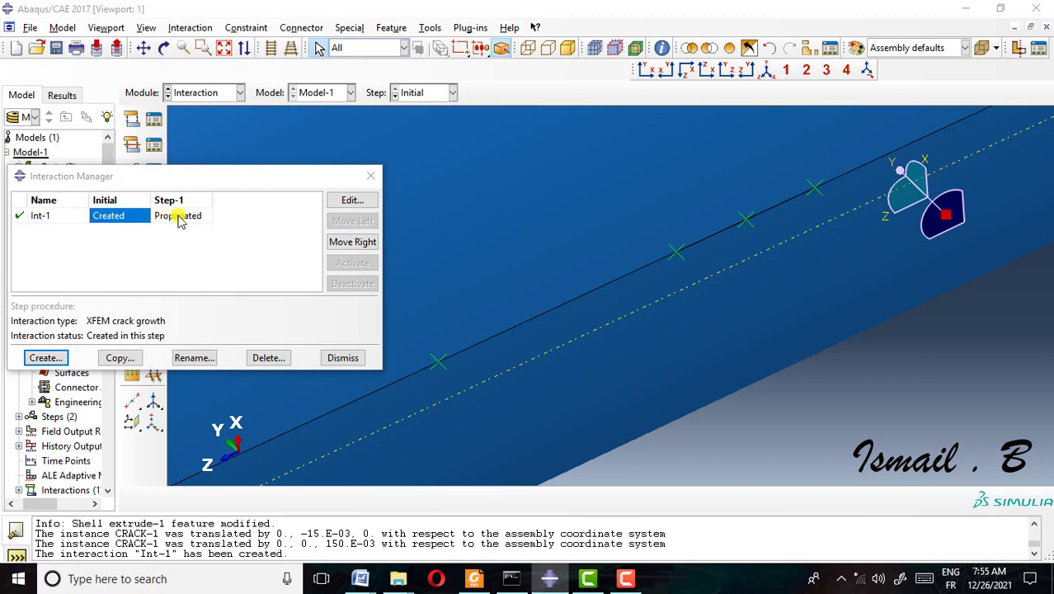
{"action": "left_click", "coordinate": [194, 216]}
{"action": "left_click", "coordinate": [115, 218]}
{"action": "left_click", "coordinate": [345, 360]}
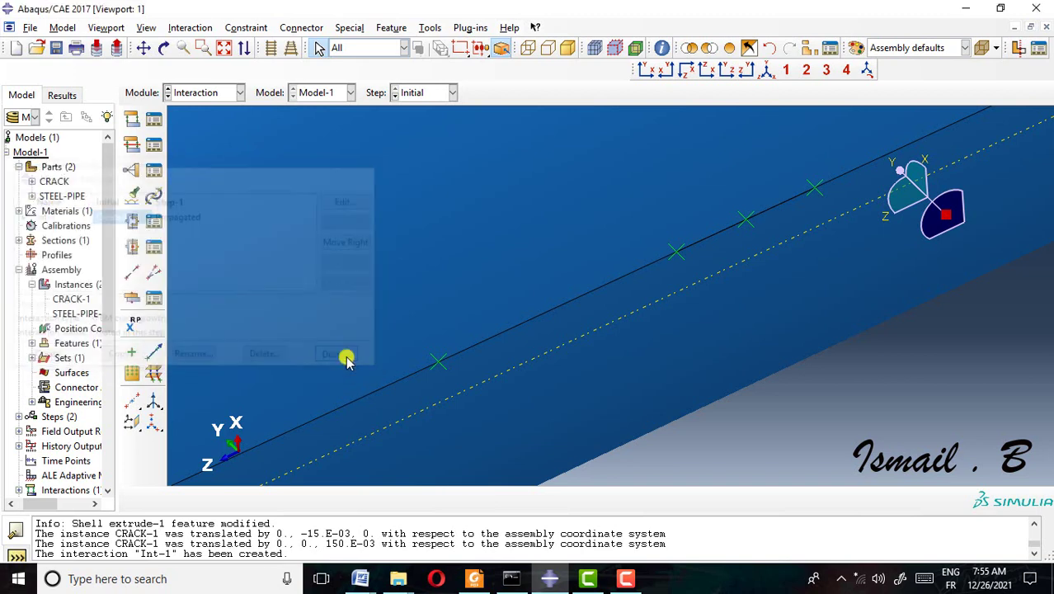
Step: In the Step module, edit field output request F-Output-1 to include the STATUS and STATUSXFEM variables
{"action": "left_click", "coordinate": [205, 94]}
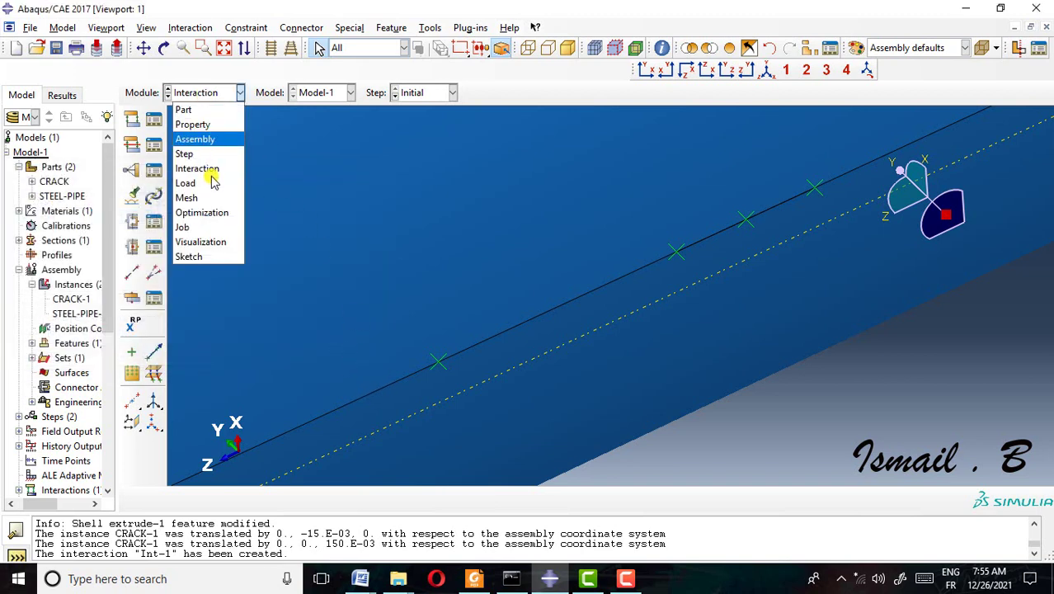
{"action": "left_click", "coordinate": [208, 152]}
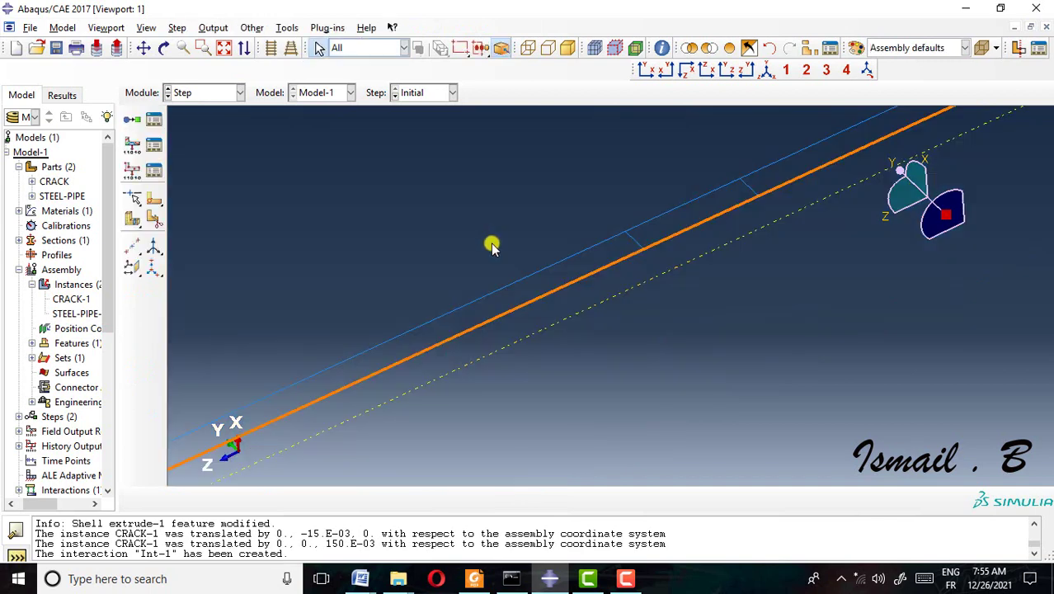
{"action": "left_click", "coordinate": [767, 71]}
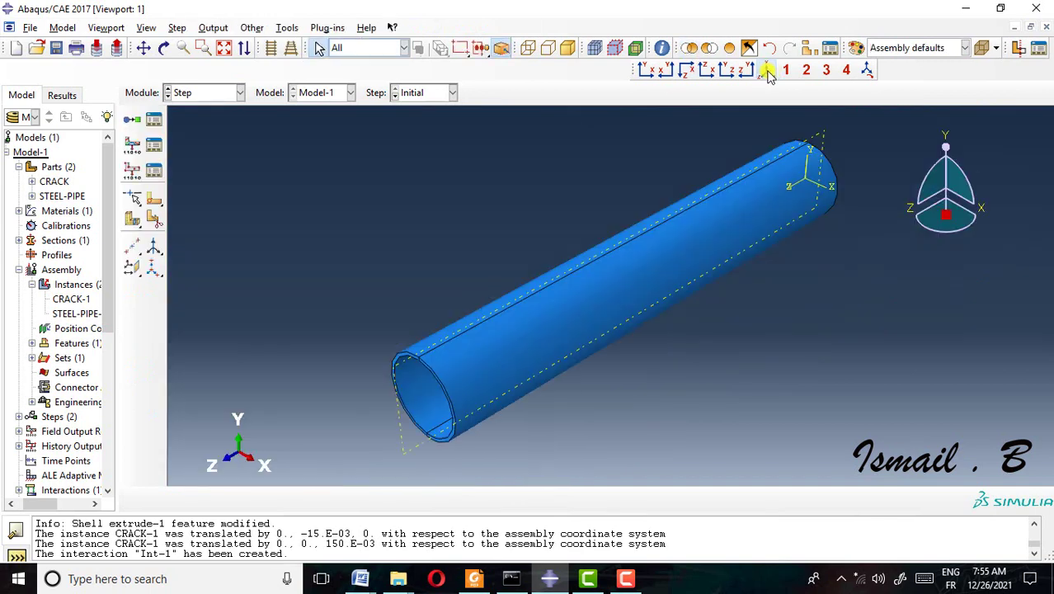
{"action": "left_click", "coordinate": [161, 149]}
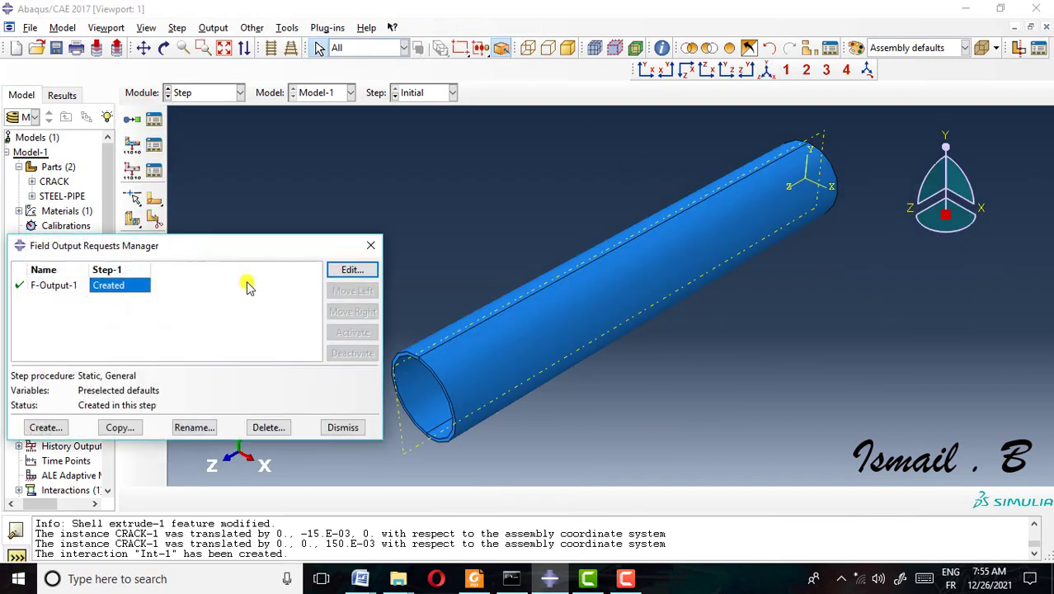
{"action": "left_click", "coordinate": [351, 269]}
{"action": "scroll", "coordinate": [317, 318], "scroll_direction": "down", "scroll_amount": 3}
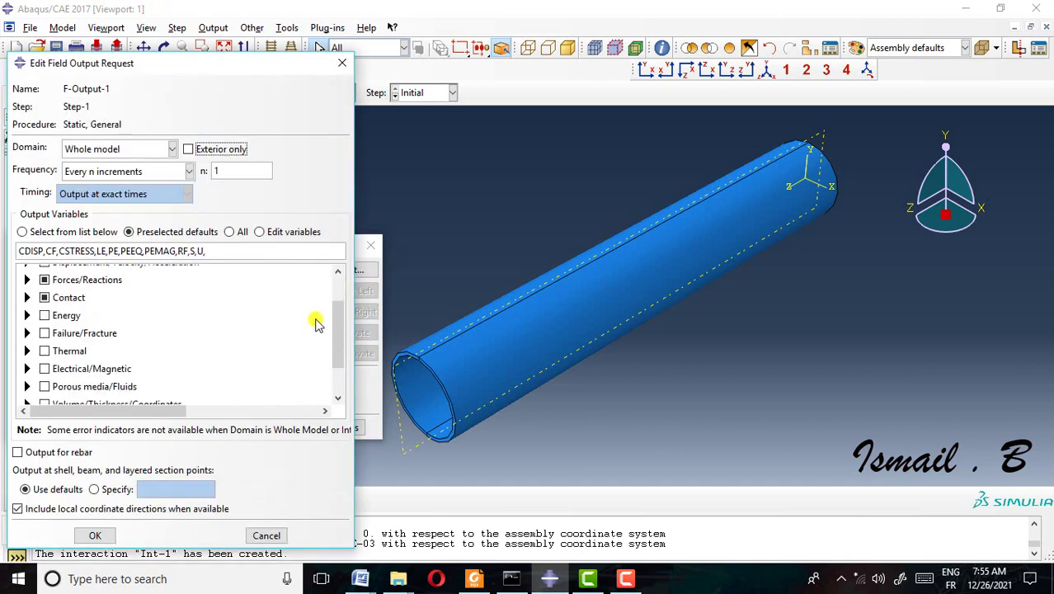
{"action": "left_click", "coordinate": [30, 395]}
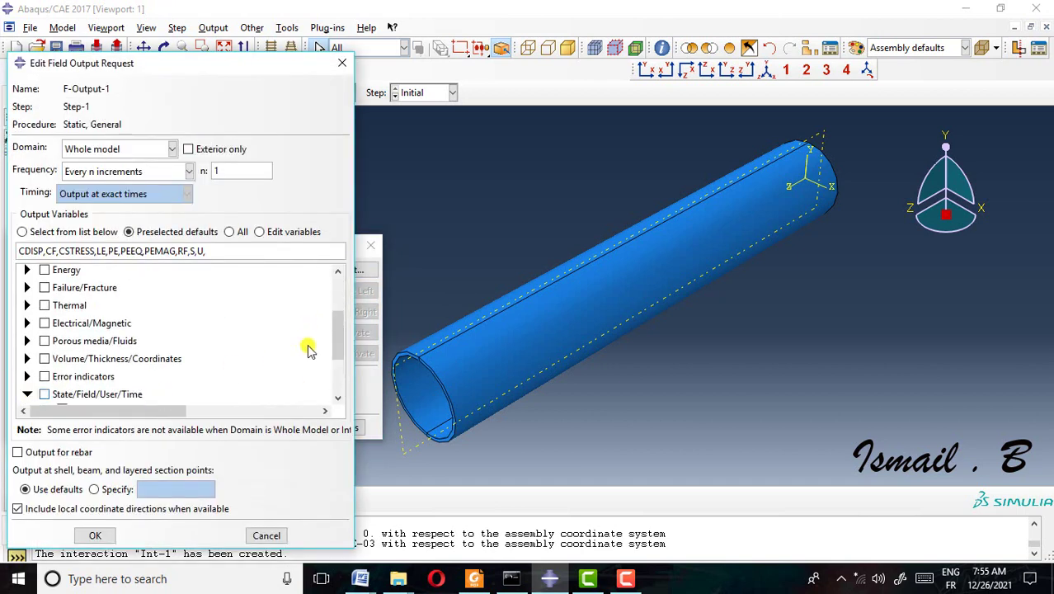
{"action": "left_click_drag", "start_coordinate": [340, 334], "coordinate": [341, 387]}
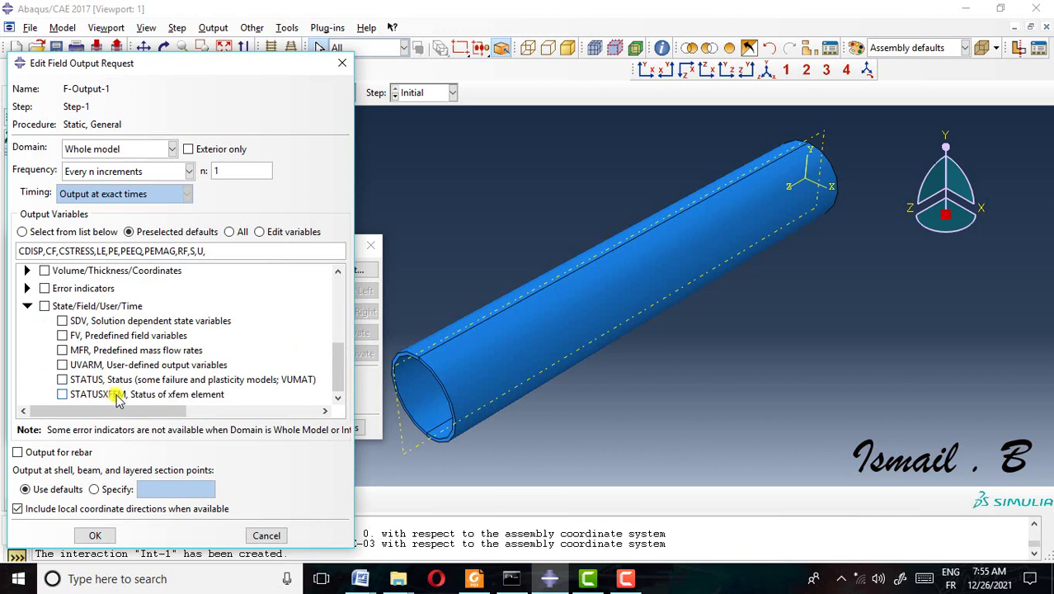
{"action": "left_click", "coordinate": [62, 395]}
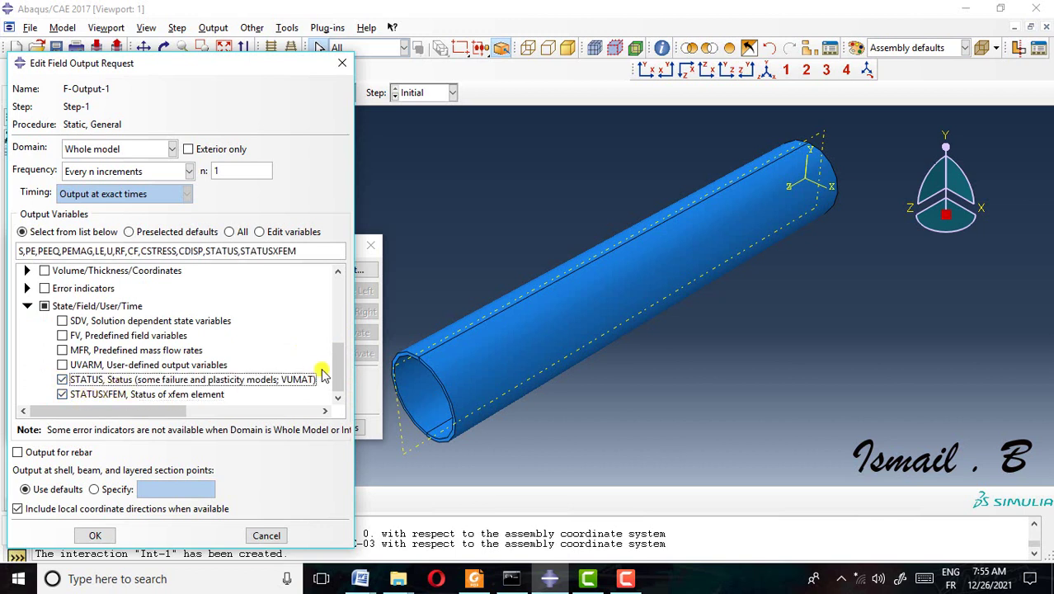
Step: Add the PHILSM and PSILSM level set variables from Failure/Fracture and save the field output request
{"action": "left_click_drag", "start_coordinate": [337, 378], "coordinate": [336, 330]}
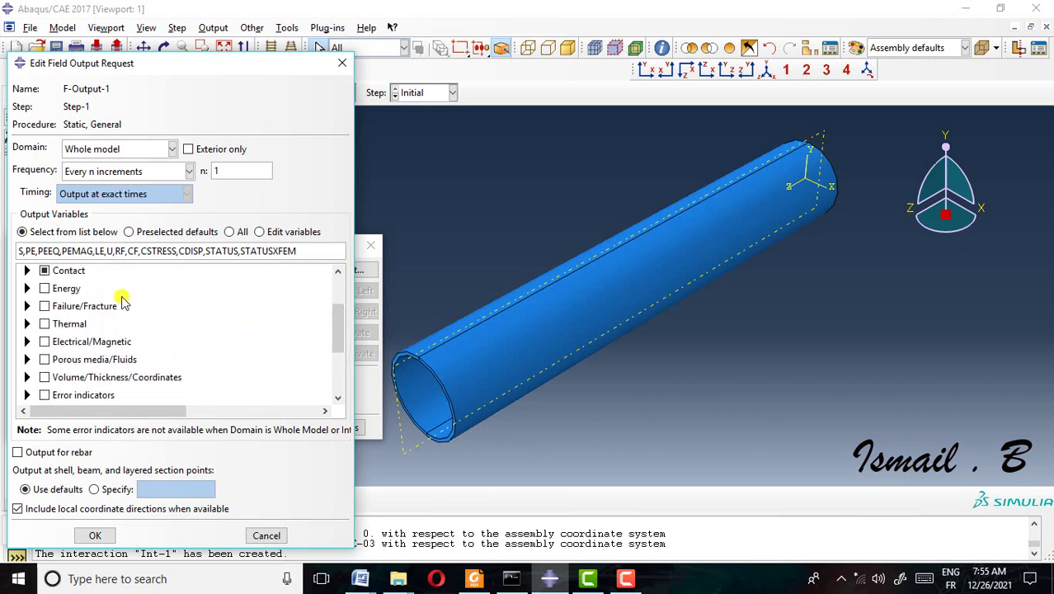
{"action": "left_click", "coordinate": [27, 306]}
{"action": "scroll", "coordinate": [135, 328], "scroll_direction": "down", "scroll_amount": 6}
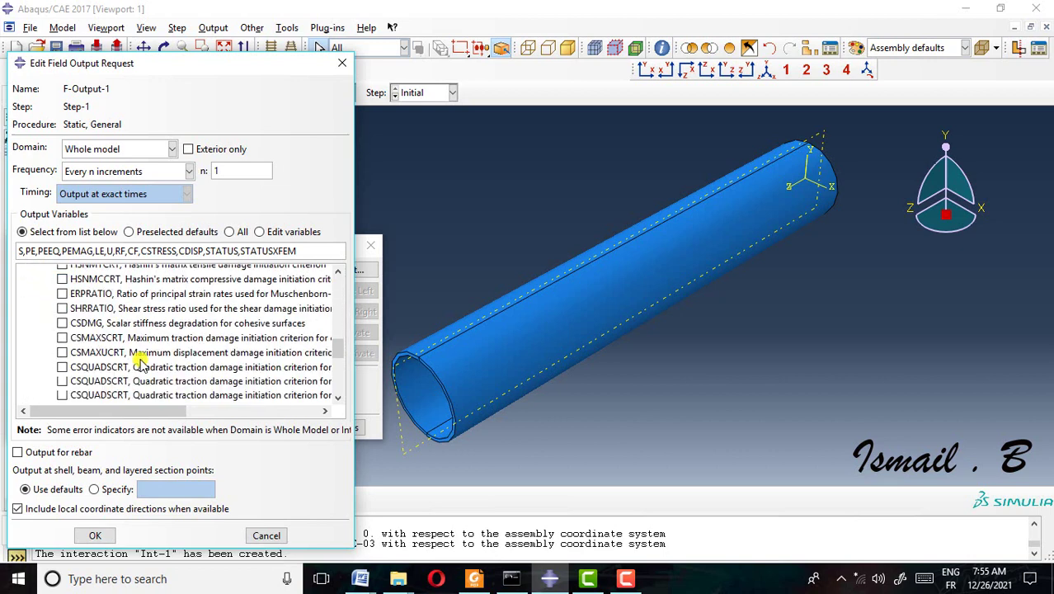
{"action": "scroll", "coordinate": [122, 344], "scroll_direction": "down", "scroll_amount": 2}
{"action": "scroll", "coordinate": [119, 346], "scroll_direction": "up", "scroll_amount": 2}
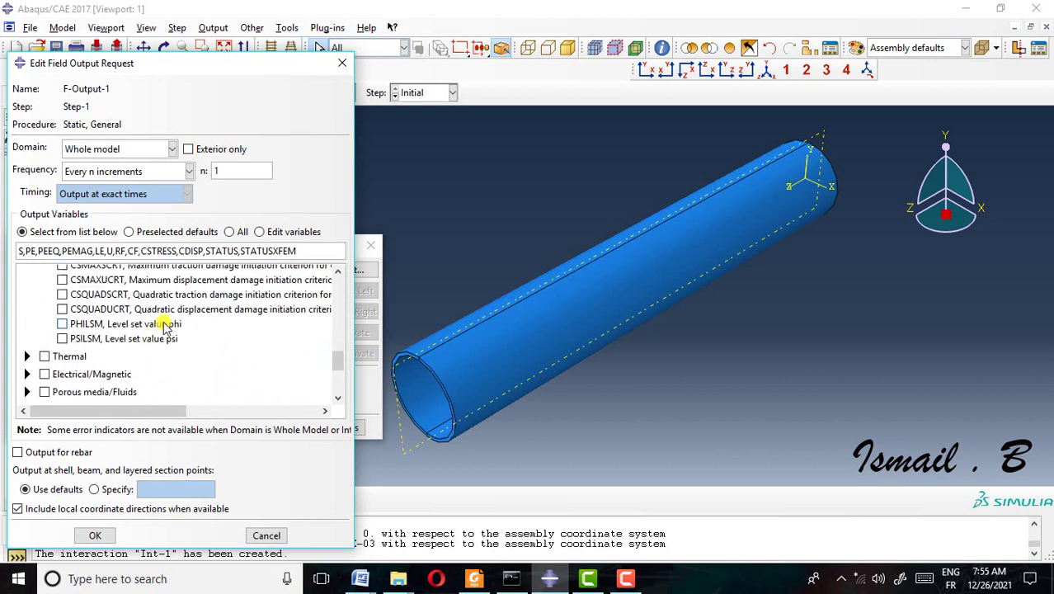
{"action": "left_click", "coordinate": [163, 324]}
{"action": "left_click", "coordinate": [136, 339]}
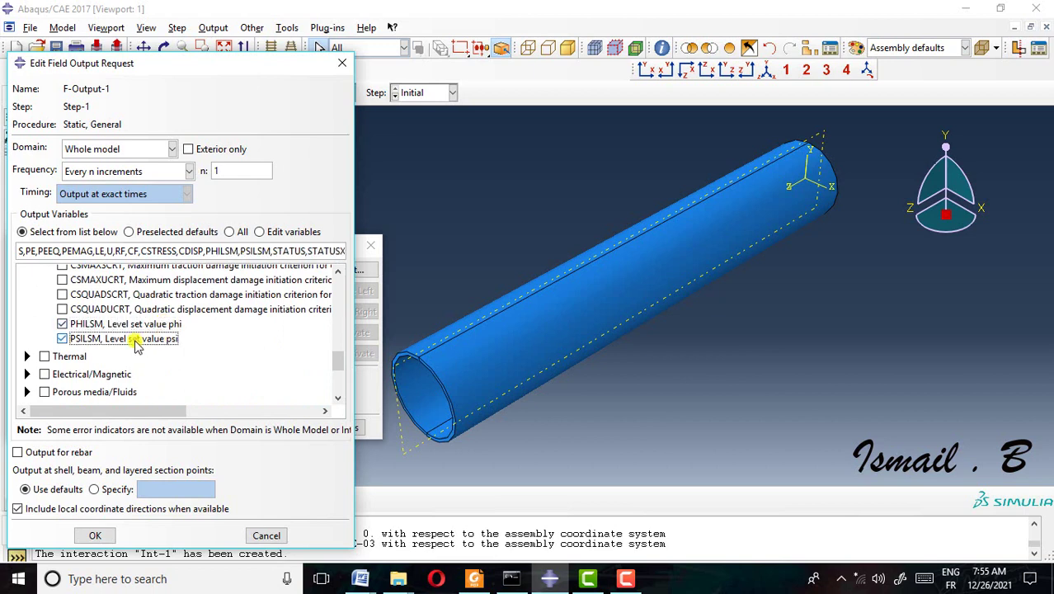
{"action": "left_click", "coordinate": [104, 533]}
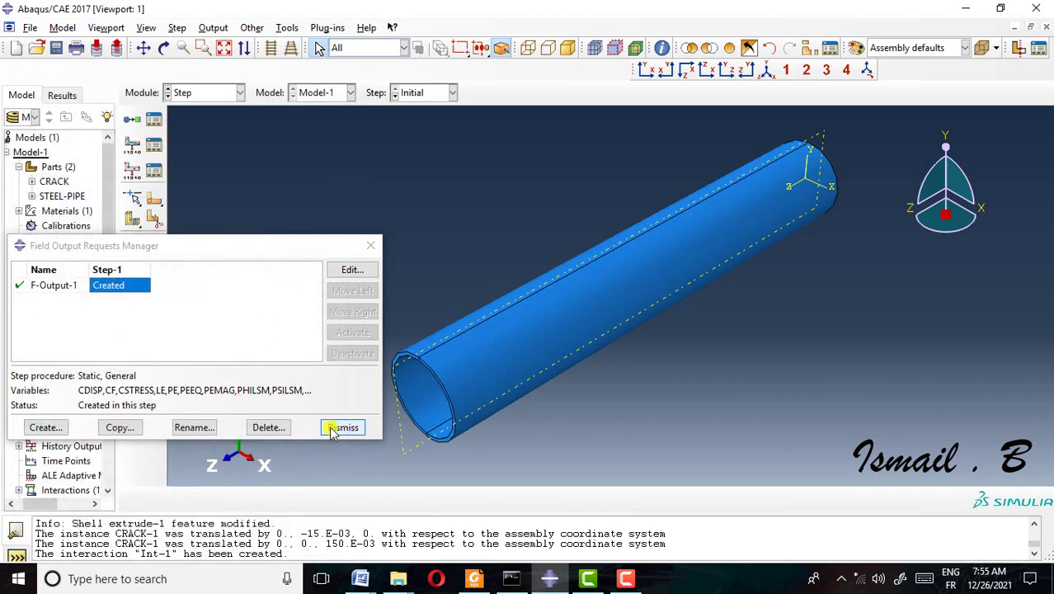
{"action": "left_click", "coordinate": [342, 428]}
{"action": "scroll", "coordinate": [561, 408], "scroll_direction": "down", "scroll_amount": 1}
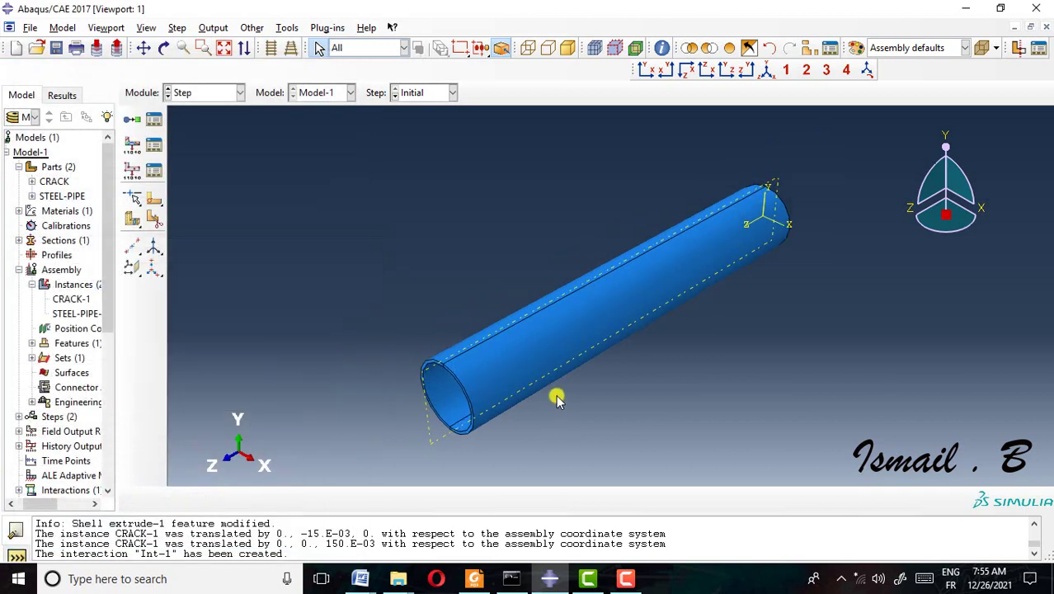
Step: In the Load module, start boundary condition BC-1 of type Symmetry/Antisymmetry/Encastre in the Initial step
{"action": "left_click", "coordinate": [194, 93]}
{"action": "left_click", "coordinate": [214, 183]}
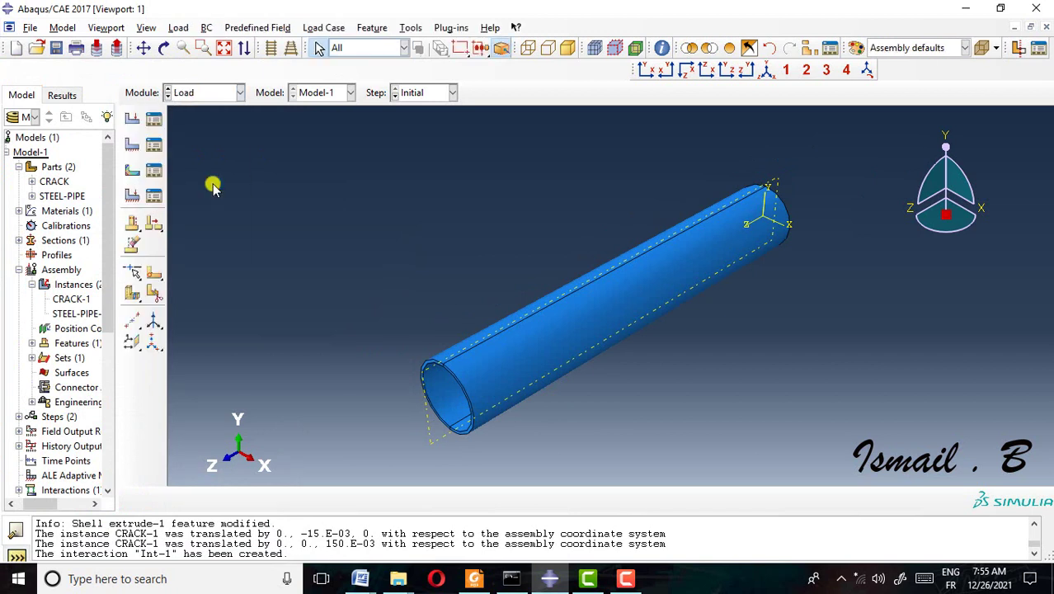
{"action": "left_click", "coordinate": [164, 47]}
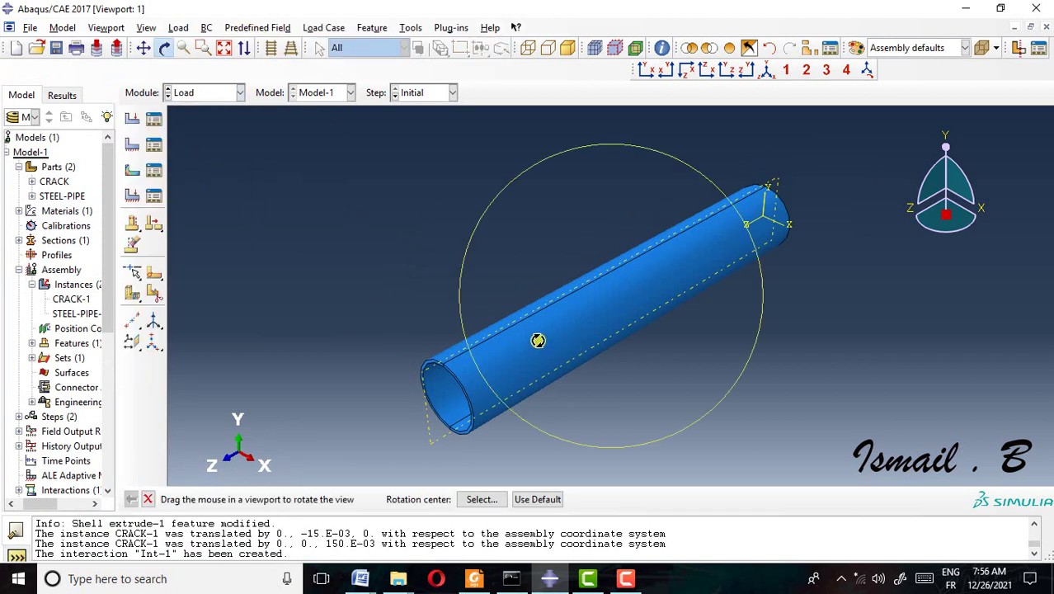
{"action": "left_click_drag", "start_coordinate": [536, 336], "coordinate": [208, 154]}
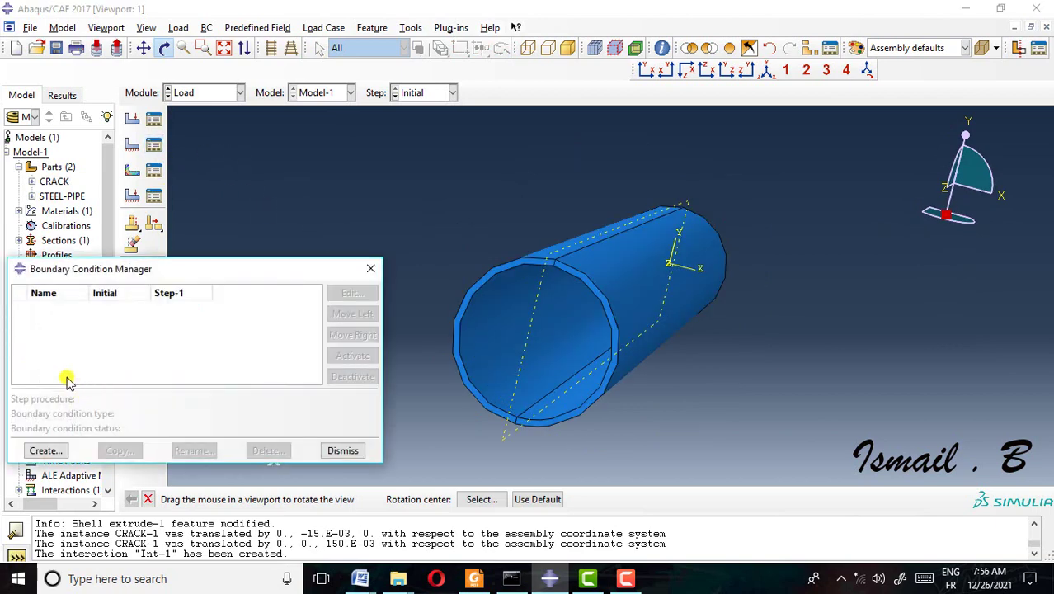
{"action": "left_click", "coordinate": [45, 450]}
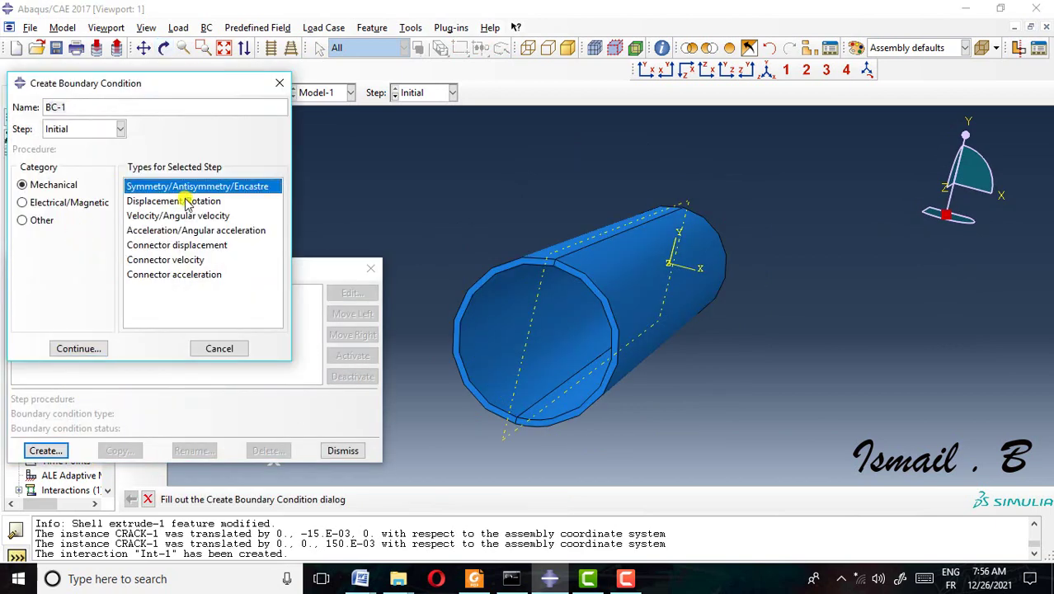
{"action": "left_click", "coordinate": [188, 203]}
{"action": "left_click", "coordinate": [165, 188]}
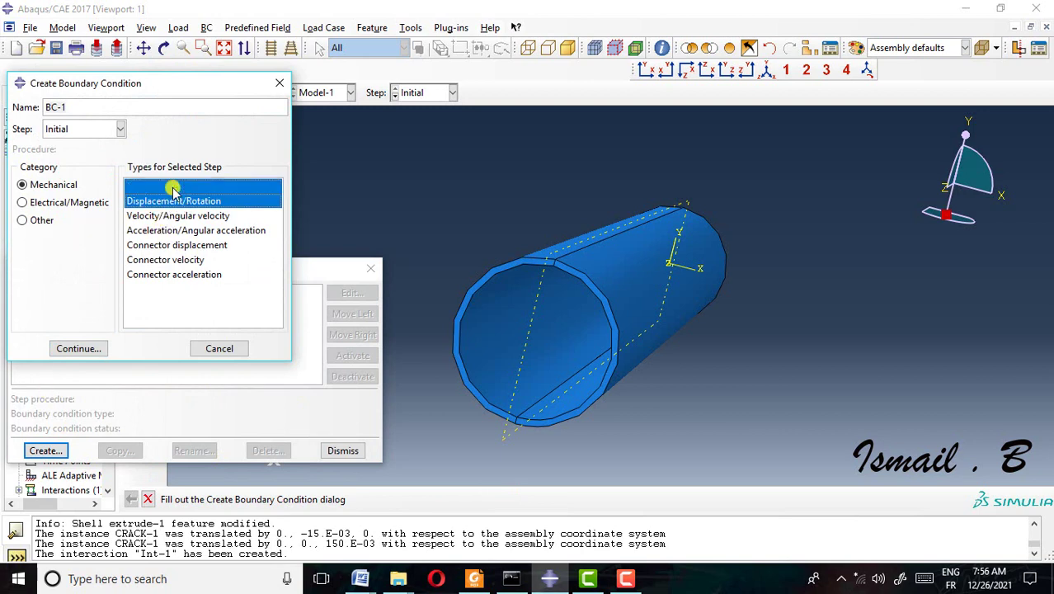
{"action": "left_click", "coordinate": [99, 347]}
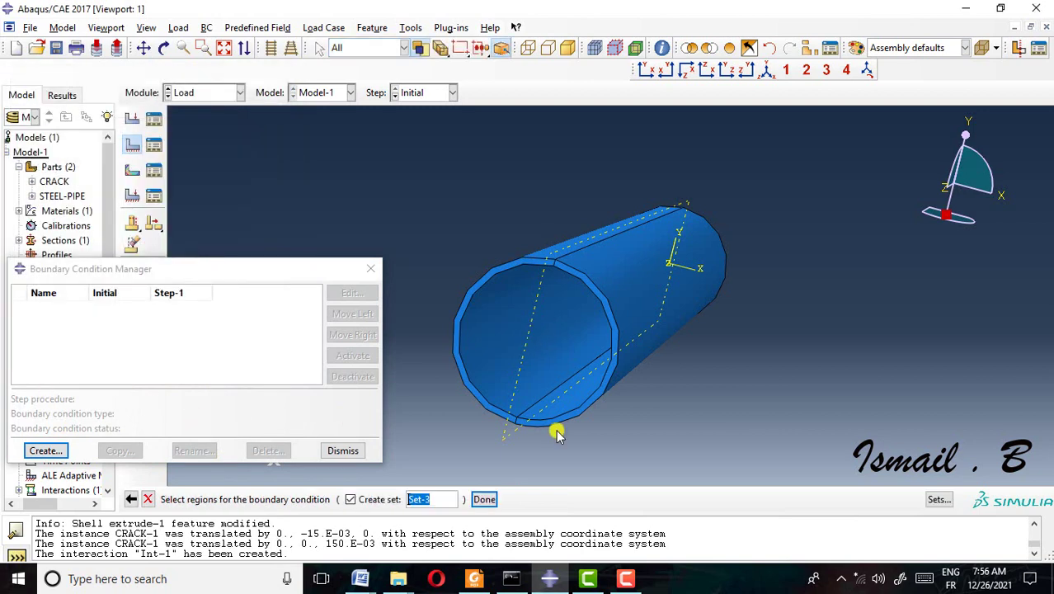
Step: Select both halves of the ring-shaped face at the pipe's near end as the boundary condition region
{"action": "scroll", "coordinate": [556, 431], "scroll_direction": "up", "scroll_amount": 5}
{"action": "scroll", "coordinate": [431, 313], "scroll_direction": "down", "scroll_amount": 2}
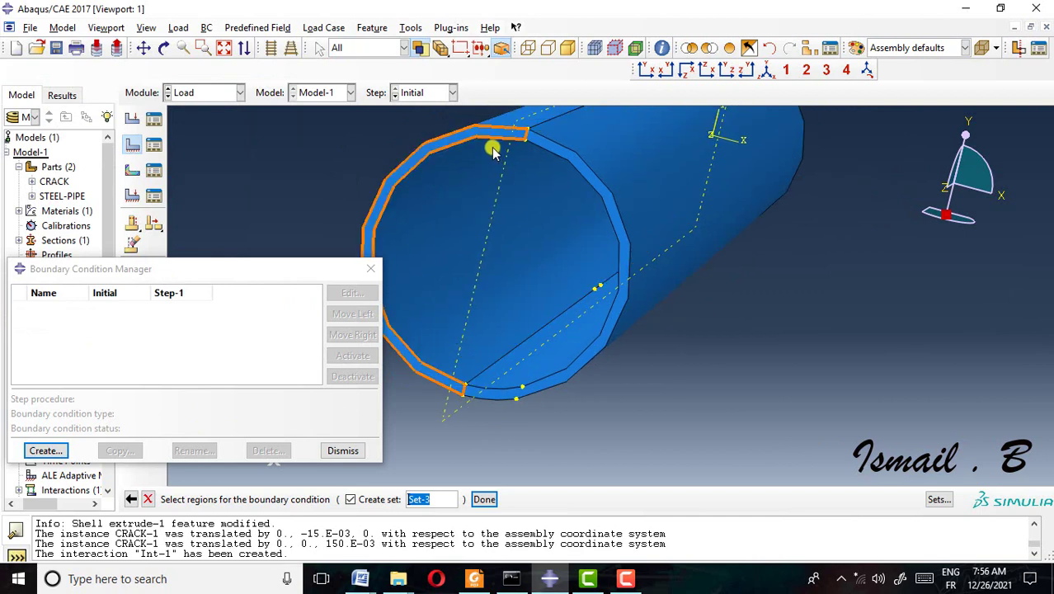
{"action": "left_click", "coordinate": [600, 348]}
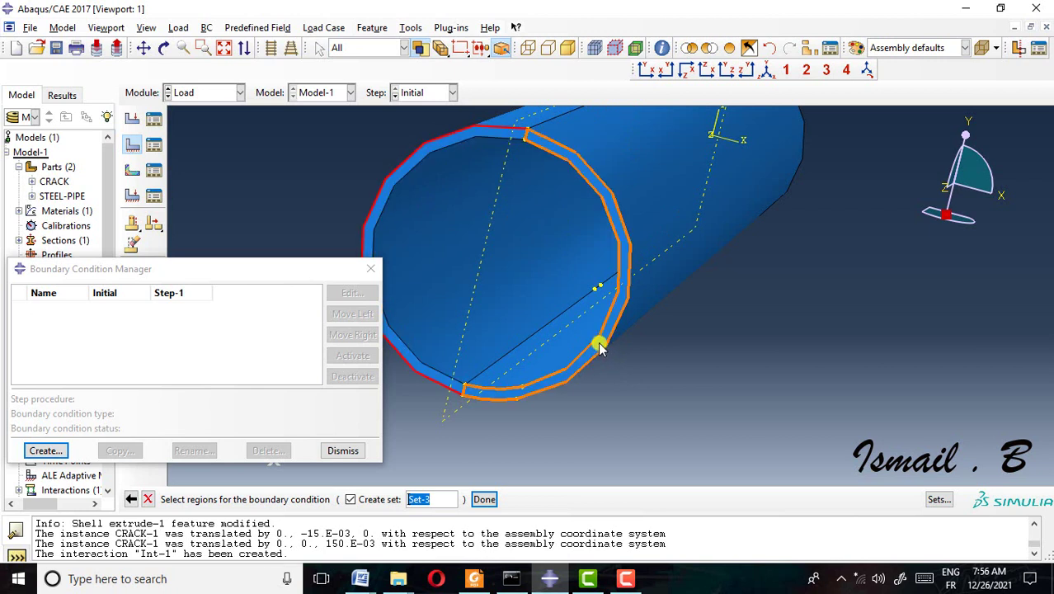
{"action": "left_click", "coordinate": [600, 348]}
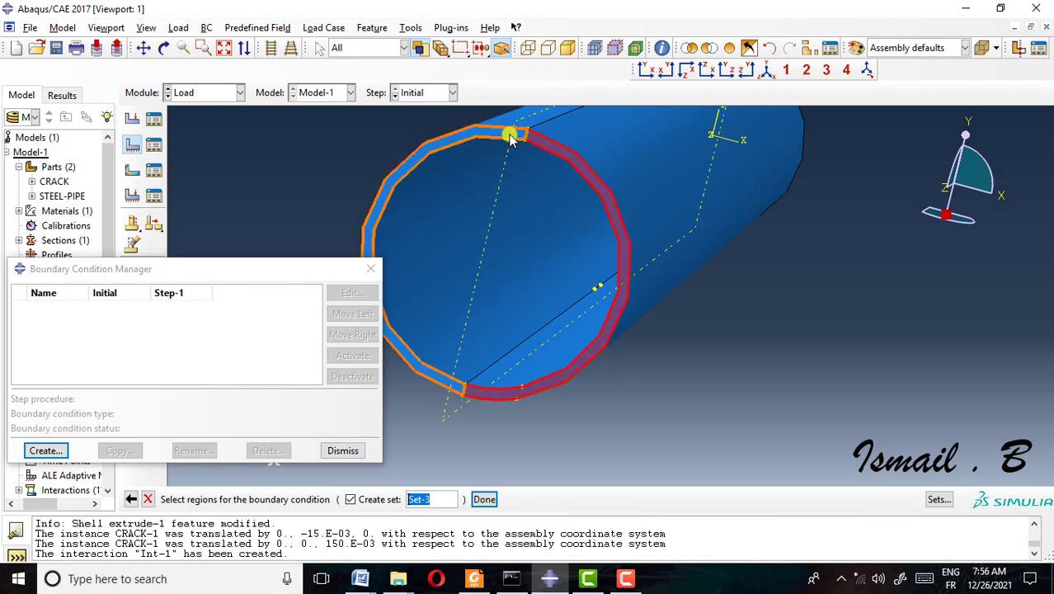
{"action": "left_click", "coordinate": [512, 139]}
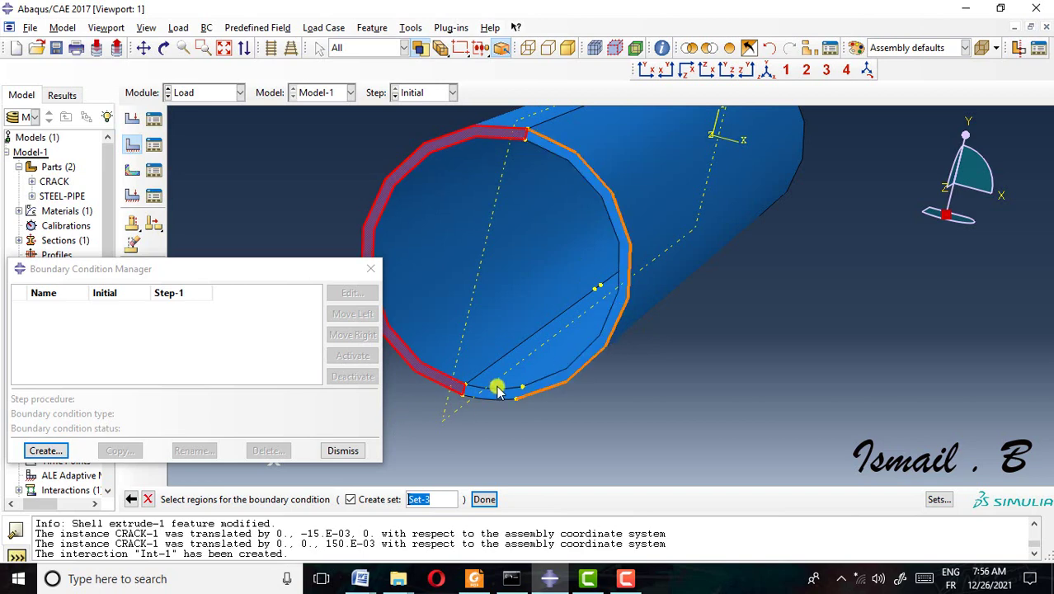
{"action": "scroll", "coordinate": [497, 392], "scroll_direction": "up", "scroll_amount": 2}
{"action": "scroll", "coordinate": [497, 395], "scroll_direction": "down", "scroll_amount": 5}
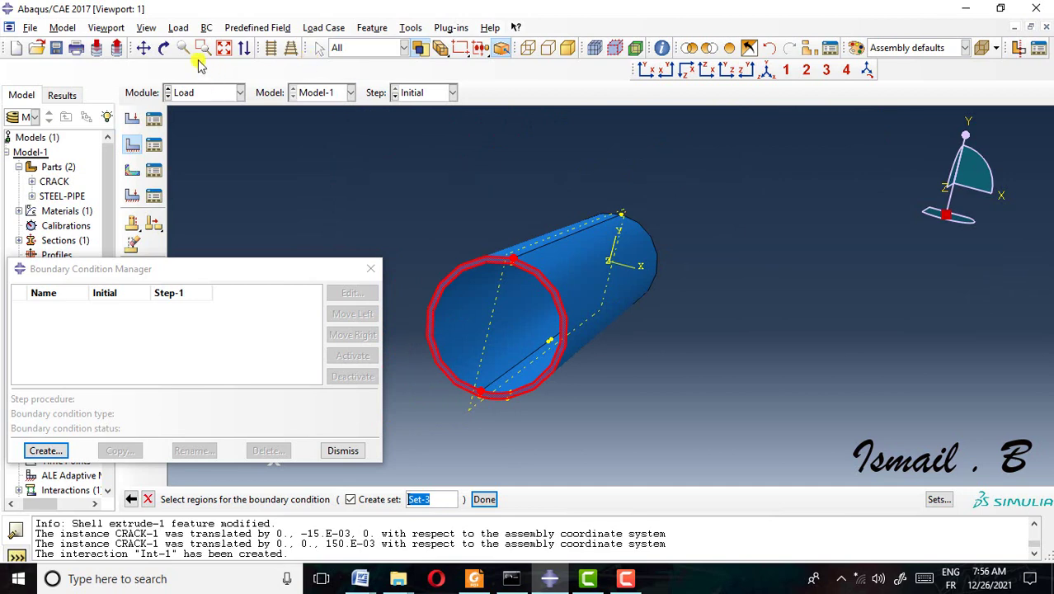
Step: Add both halves of the ring-shaped face at the pipe's opposite end to the boundary condition region
{"action": "left_click", "coordinate": [164, 48]}
{"action": "mouse_move", "coordinate": [647, 235]}
{"action": "left_mouse_down"}
{"action": "mouse_move", "coordinate": [525, 348]}
{"action": "mouse_move", "coordinate": [636, 318]}
{"action": "mouse_move", "coordinate": [579, 369]}
{"action": "mouse_move", "coordinate": [734, 264]}
{"action": "mouse_move", "coordinate": [724, 284]}
{"action": "left_mouse_up"}
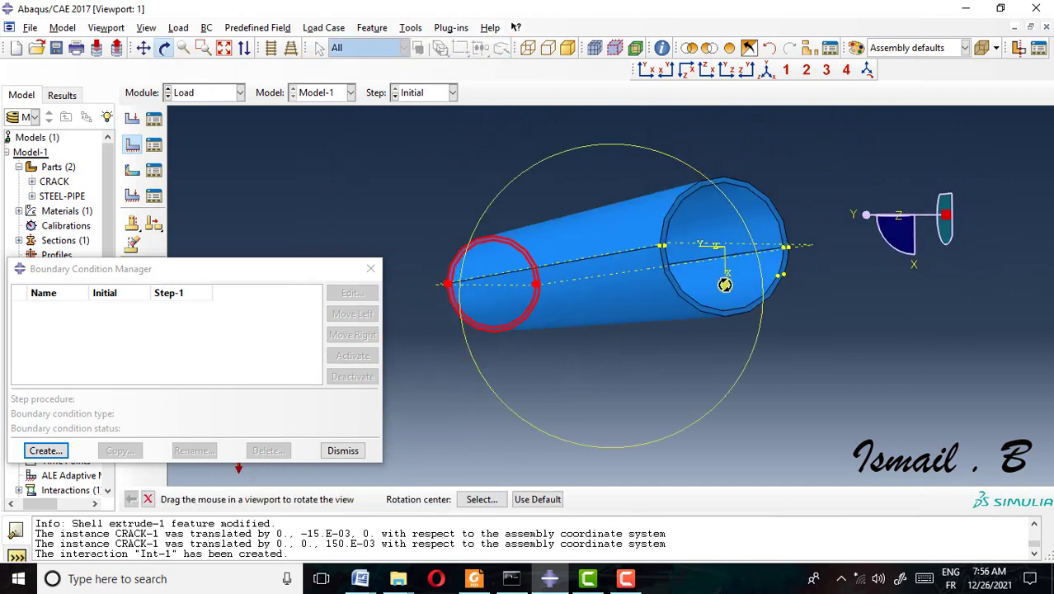
{"action": "left_click_drag", "start_coordinate": [726, 228], "coordinate": [458, 234]}
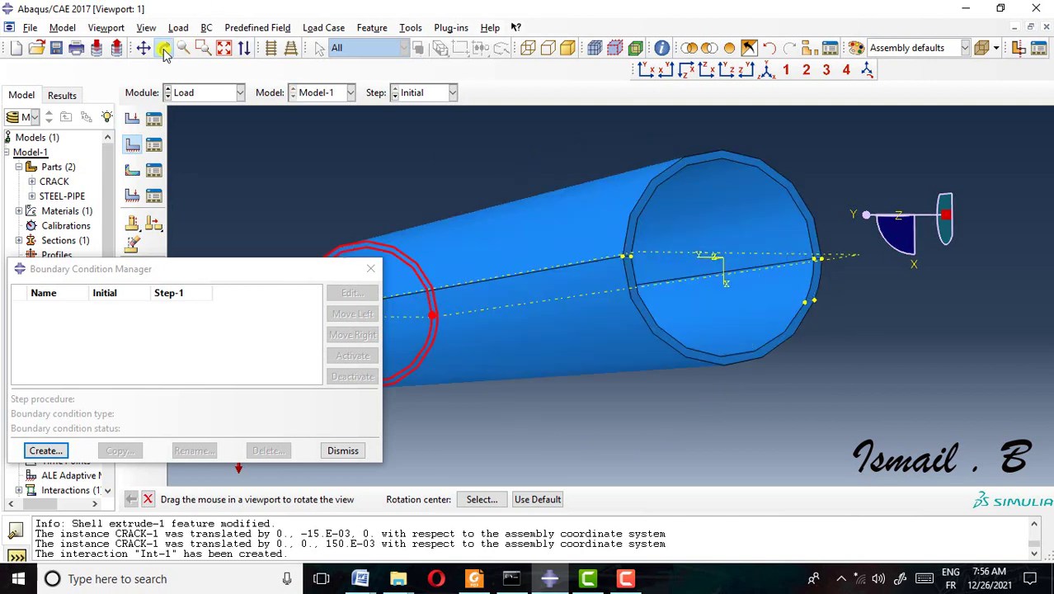
{"action": "key", "text": "Escape"}
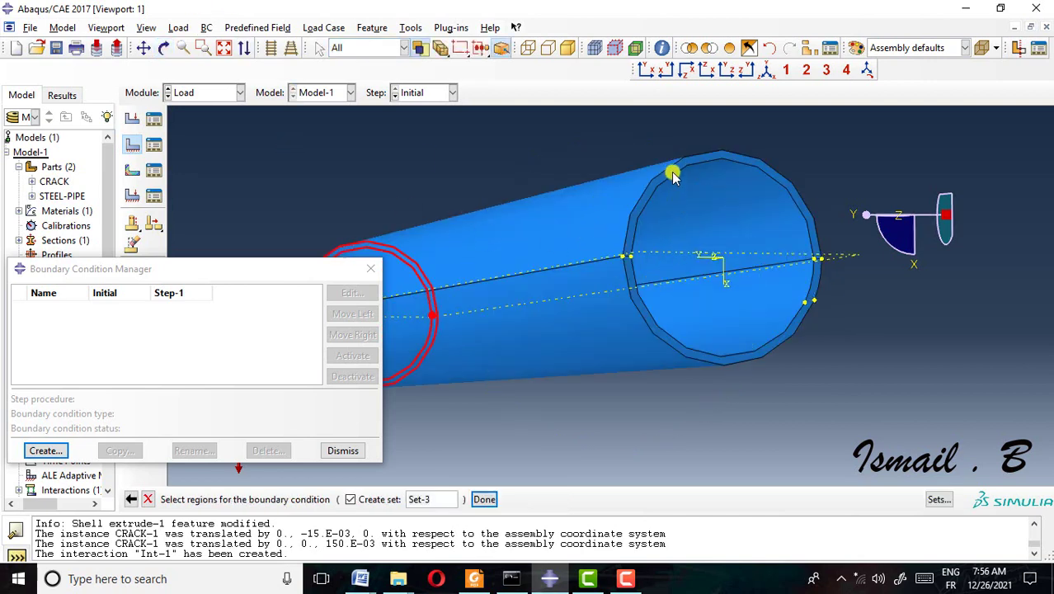
{"action": "scroll", "coordinate": [675, 177], "scroll_direction": "up", "scroll_amount": 2}
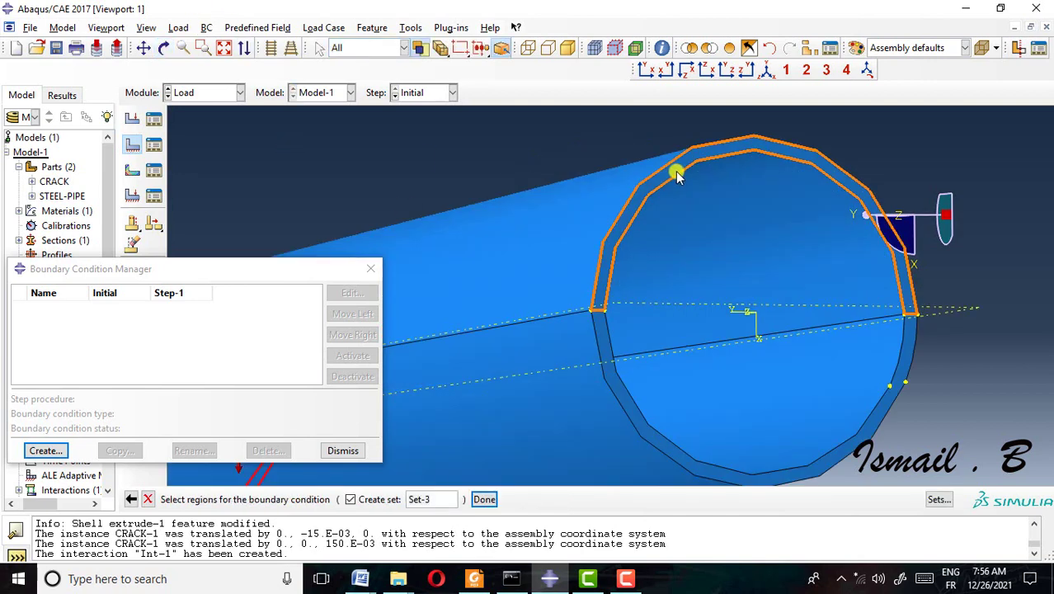
{"action": "left_click", "coordinate": [674, 178]}
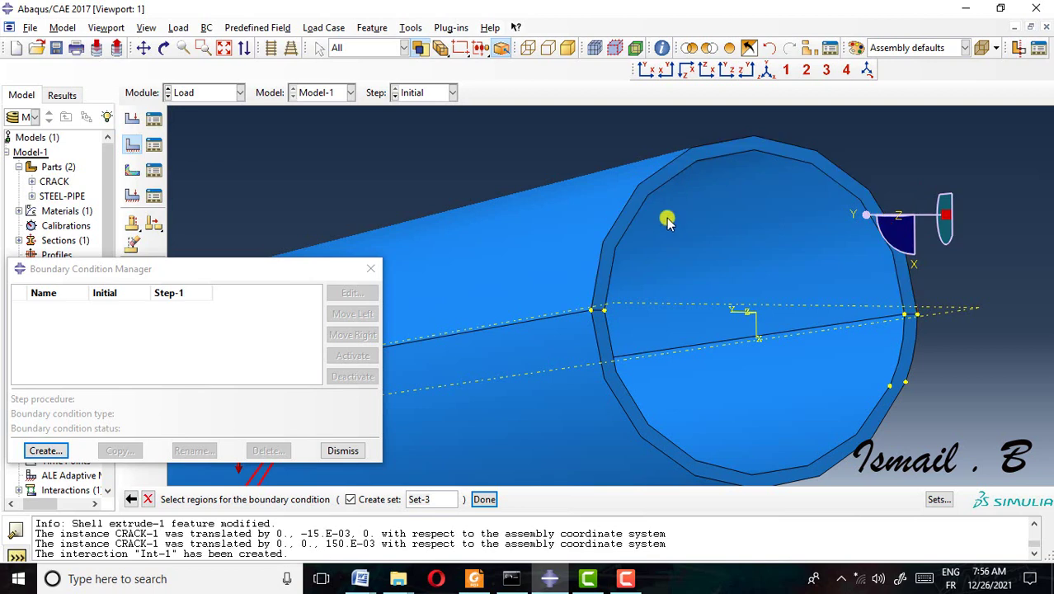
{"action": "left_click", "coordinate": [624, 402], "text": "shift"}
{"action": "scroll", "coordinate": [619, 388], "scroll_direction": "down", "scroll_amount": 3}
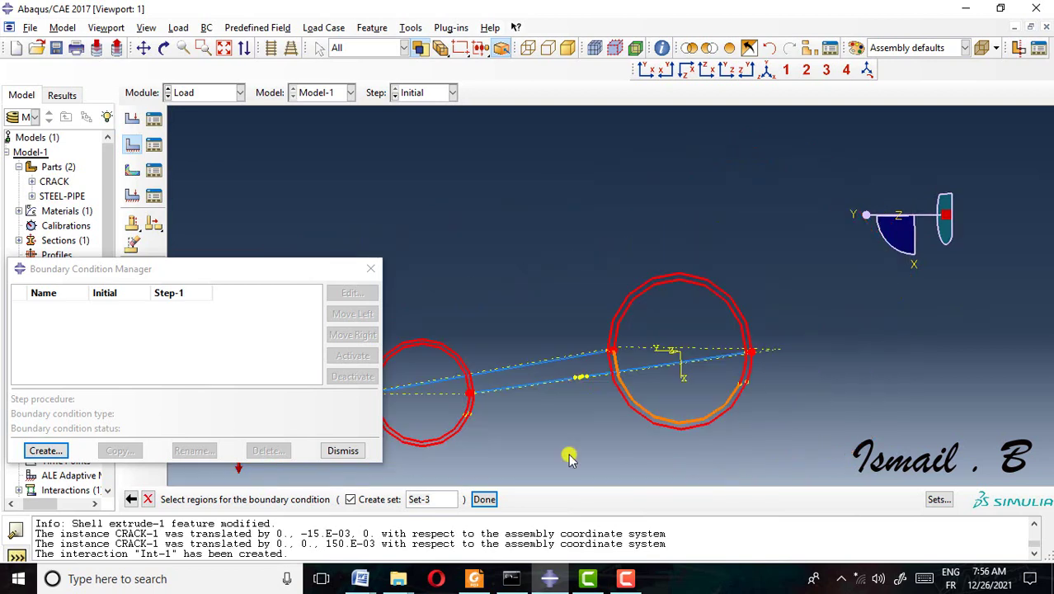
Step: Accept the picked end faces as Set-3 and fix them with the ENCASTRE condition
{"action": "left_click", "coordinate": [484, 498]}
{"action": "left_click", "coordinate": [64, 350]}
{"action": "left_click", "coordinate": [70, 371]}
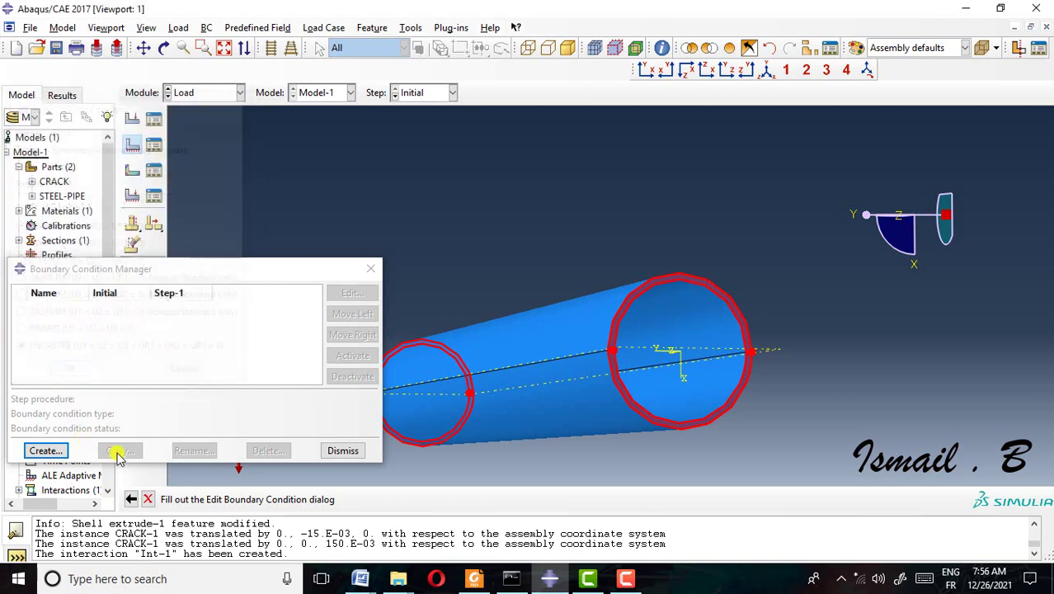
{"action": "left_click", "coordinate": [373, 270]}
Step: Start a mechanical Pressure load named Load-1 in Step-1
{"action": "left_click", "coordinate": [154, 118]}
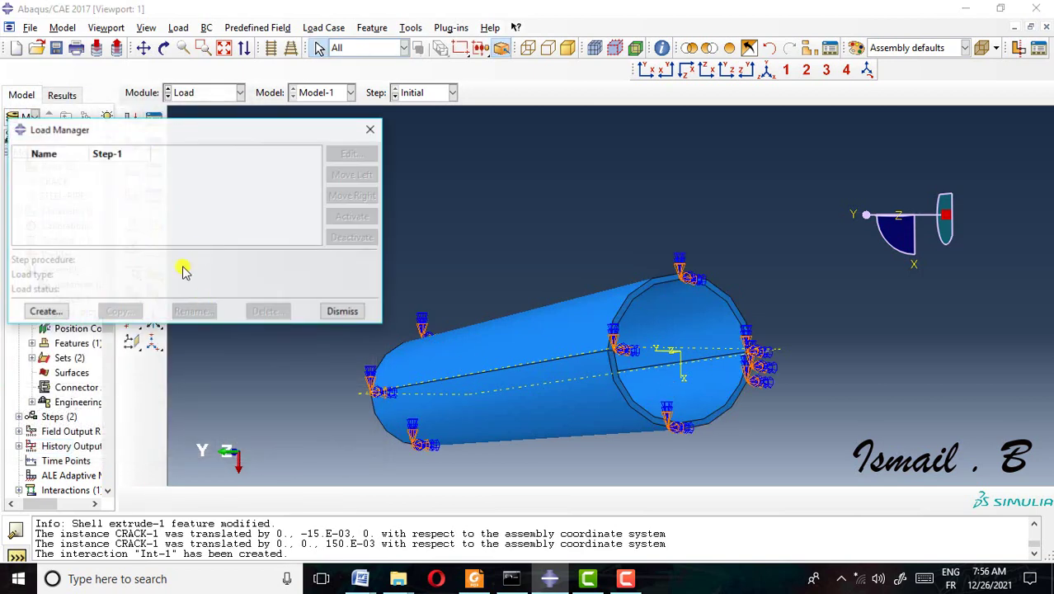
{"action": "left_click", "coordinate": [46, 311]}
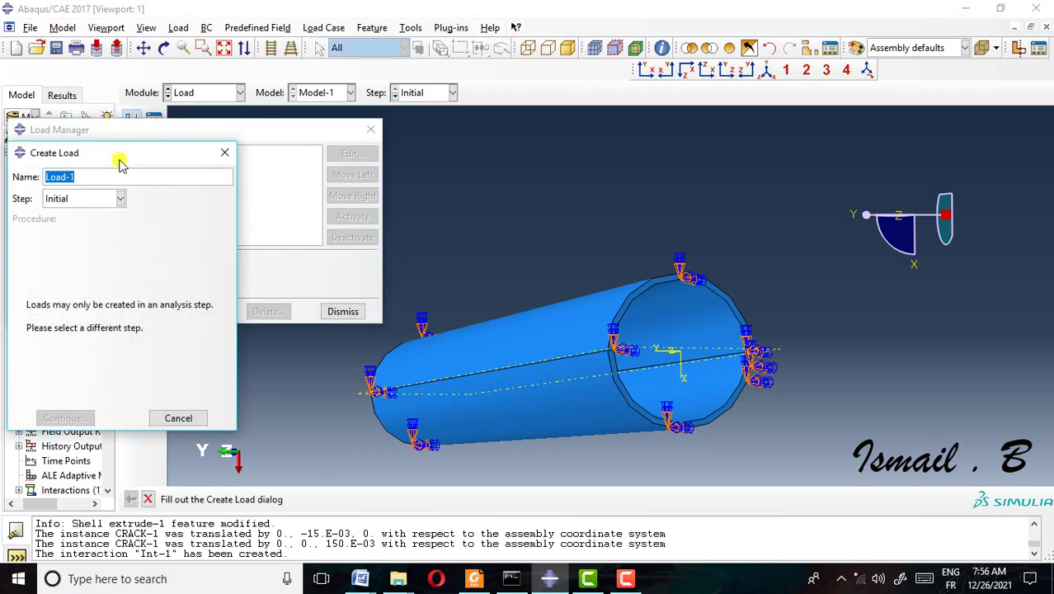
{"action": "left_click", "coordinate": [103, 199]}
{"action": "left_click", "coordinate": [91, 229]}
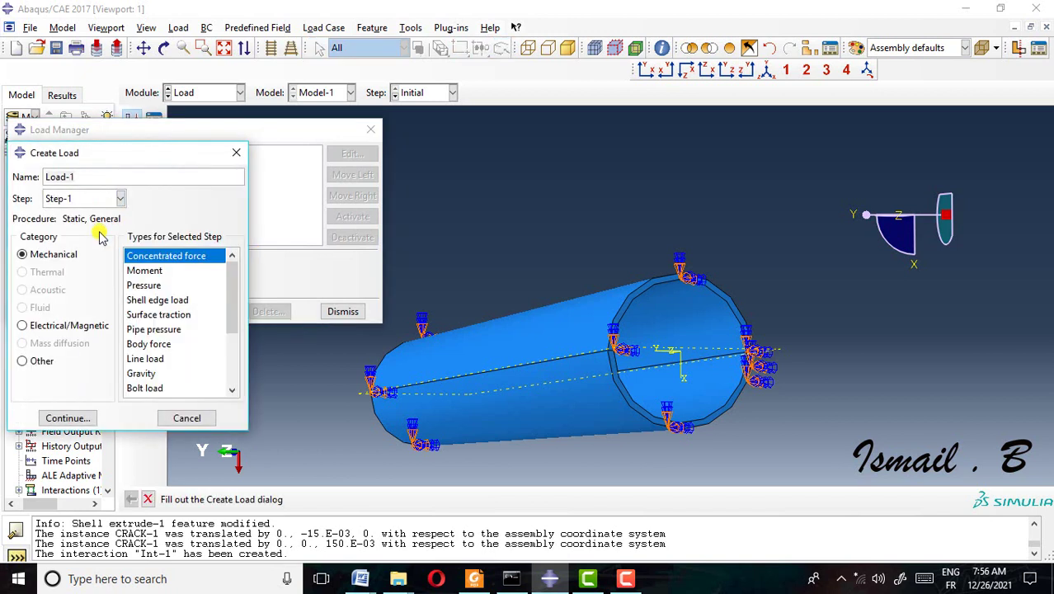
{"action": "left_click", "coordinate": [145, 286]}
{"action": "left_click", "coordinate": [94, 418]}
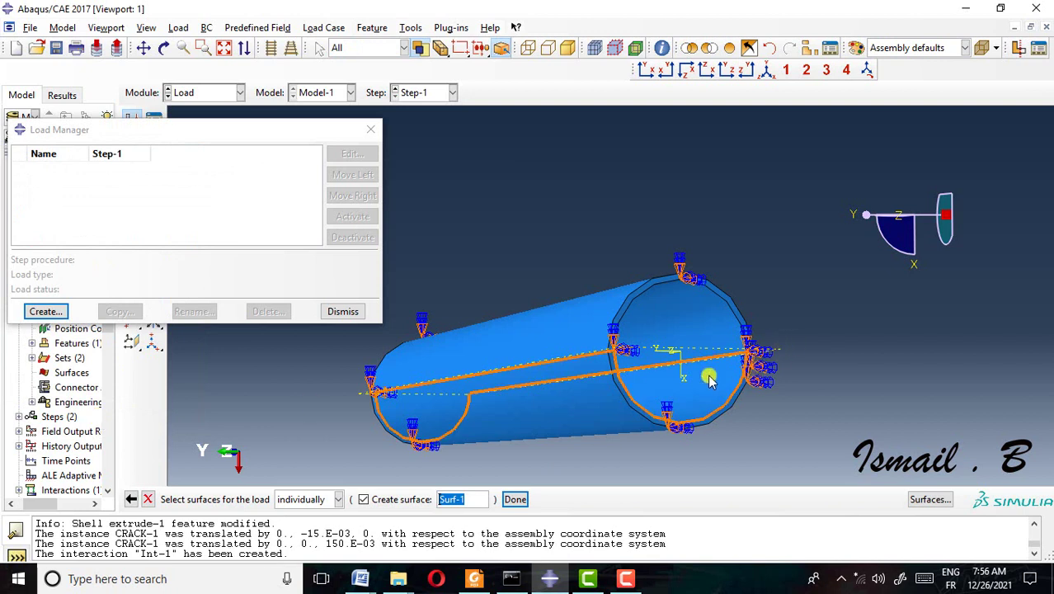
Step: Apply a uniform pressure of magnitude 10000 to both halves of the pipe's inner surface, saved as Surf-1
{"action": "left_click", "coordinate": [698, 331]}
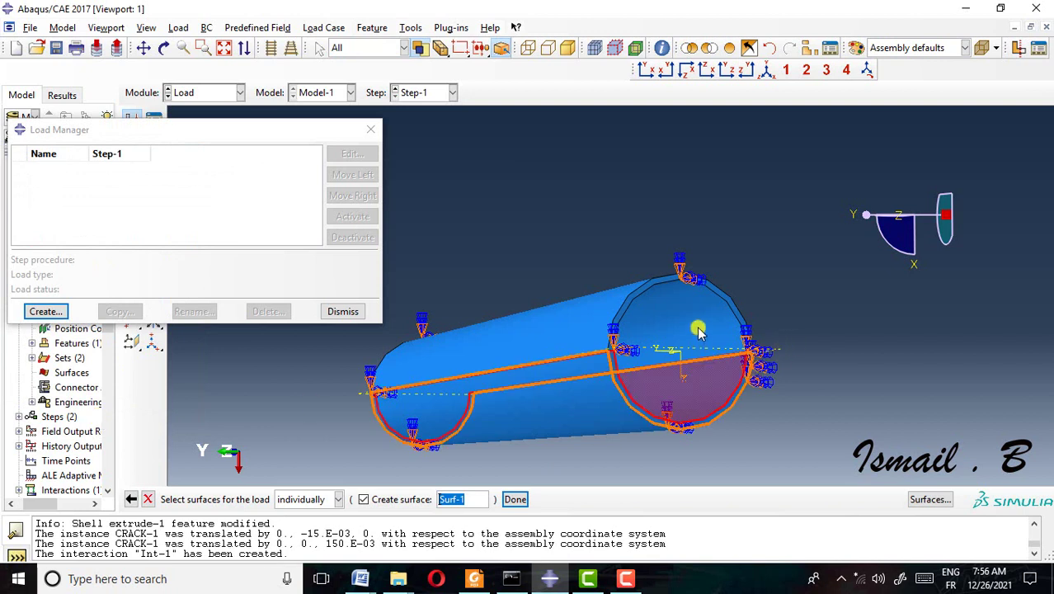
{"action": "left_click", "coordinate": [698, 331], "text": "shift"}
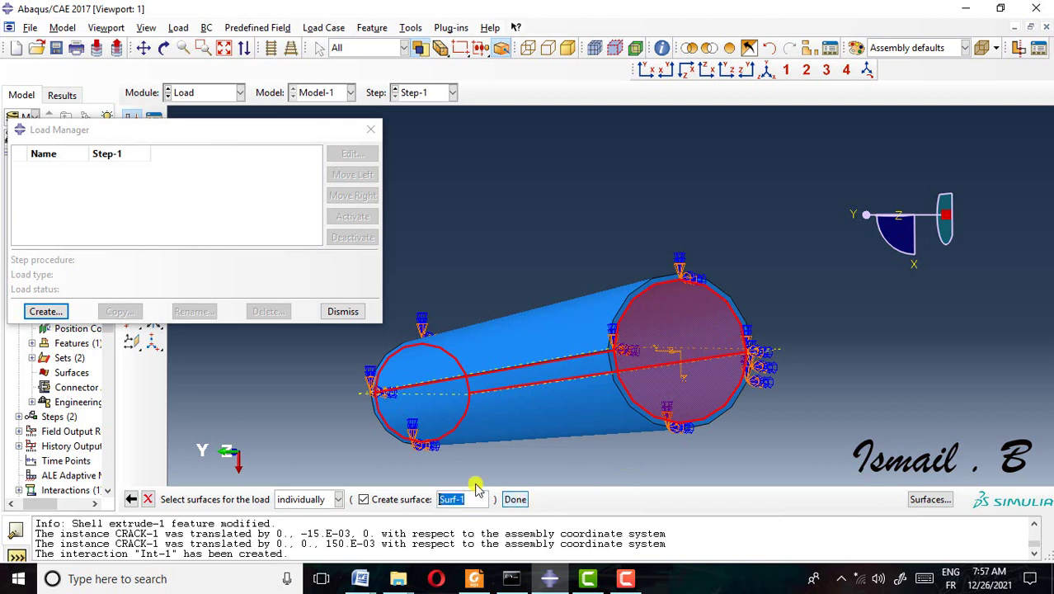
{"action": "left_click", "coordinate": [515, 500]}
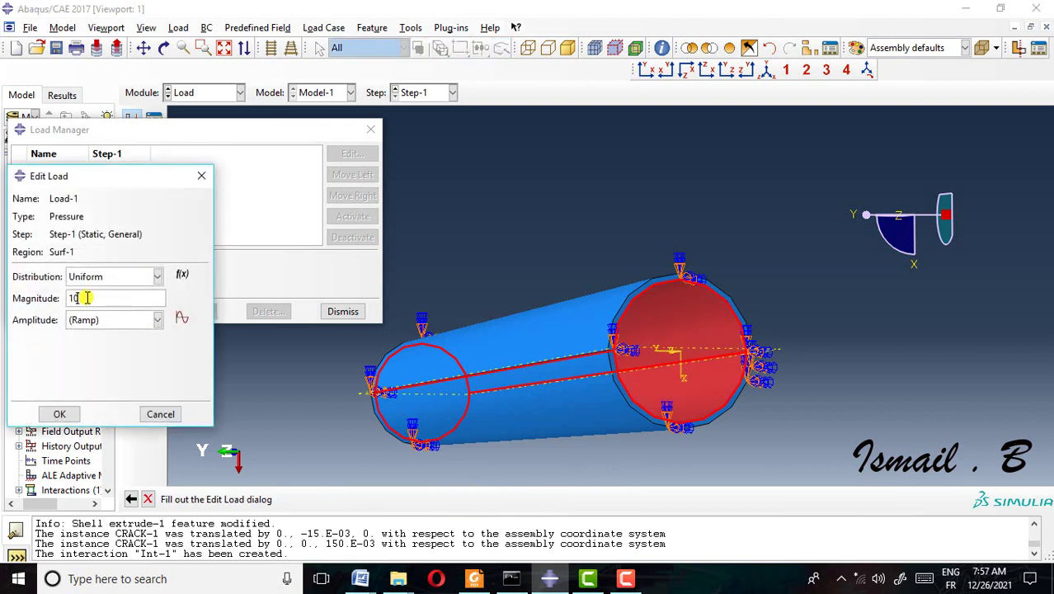
{"action": "type", "text": "10000"}
{"action": "left_click", "coordinate": [59, 416]}
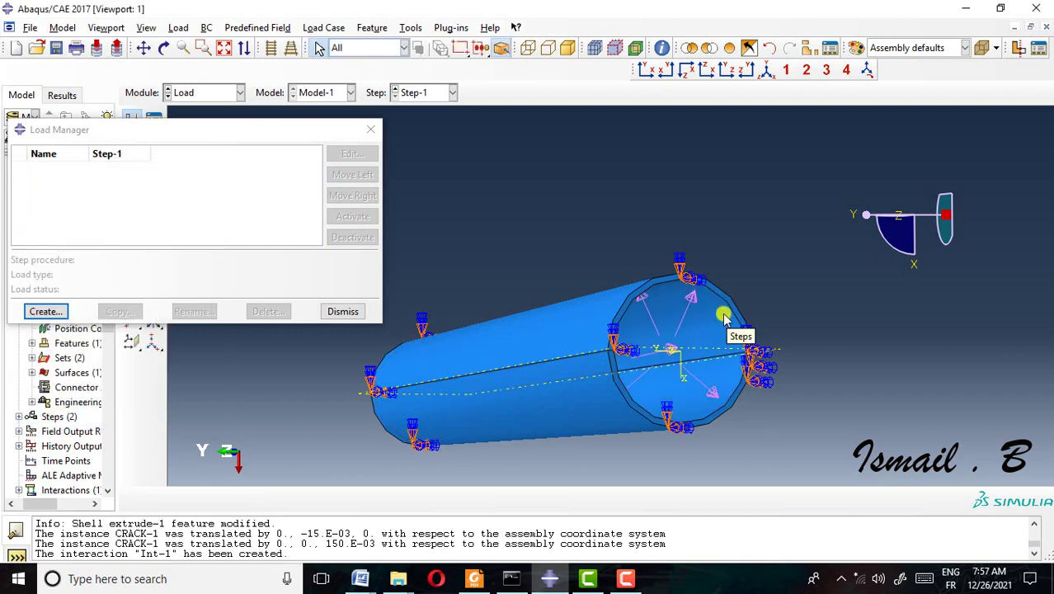
{"action": "left_click", "coordinate": [360, 315]}
Step: Switch to the Mesh module and set the STEEL-PIPE part as the object to mesh
{"action": "scroll", "coordinate": [635, 361], "scroll_direction": "down", "scroll_amount": 3}
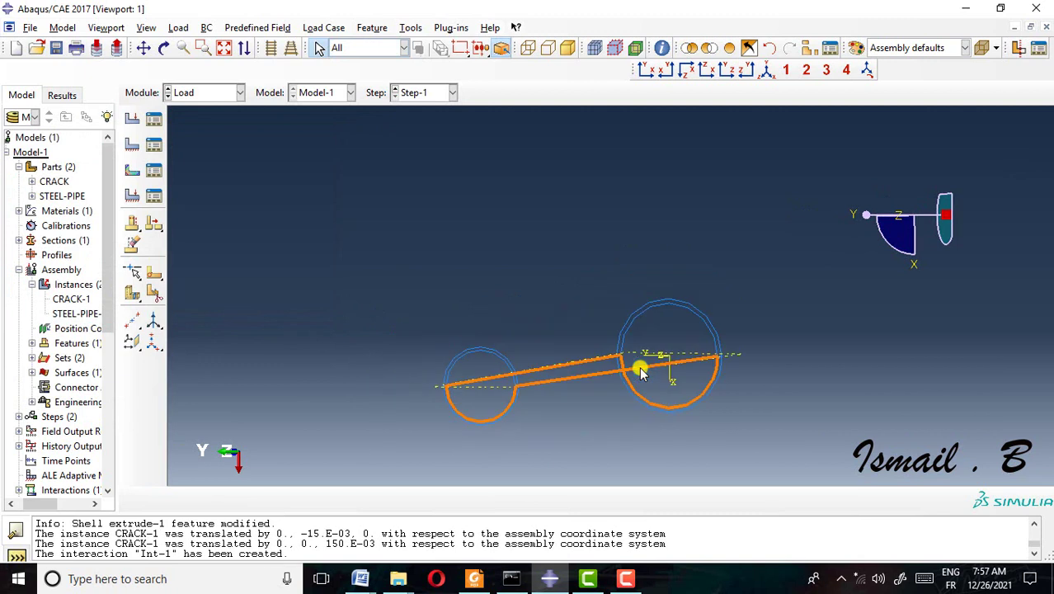
{"action": "left_click", "coordinate": [164, 48]}
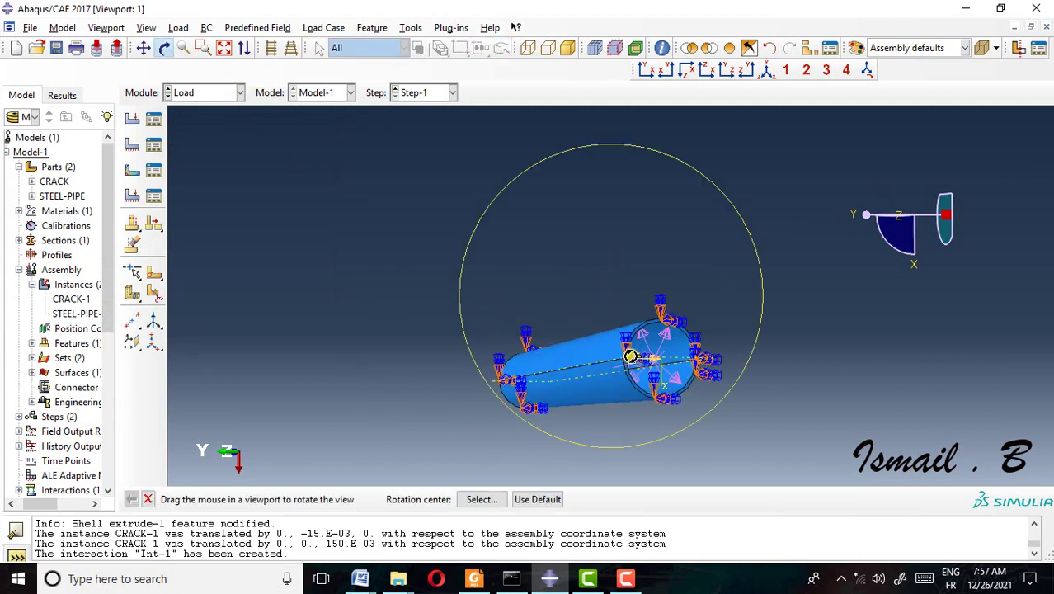
{"action": "left_click_drag", "start_coordinate": [629, 353], "coordinate": [575, 358]}
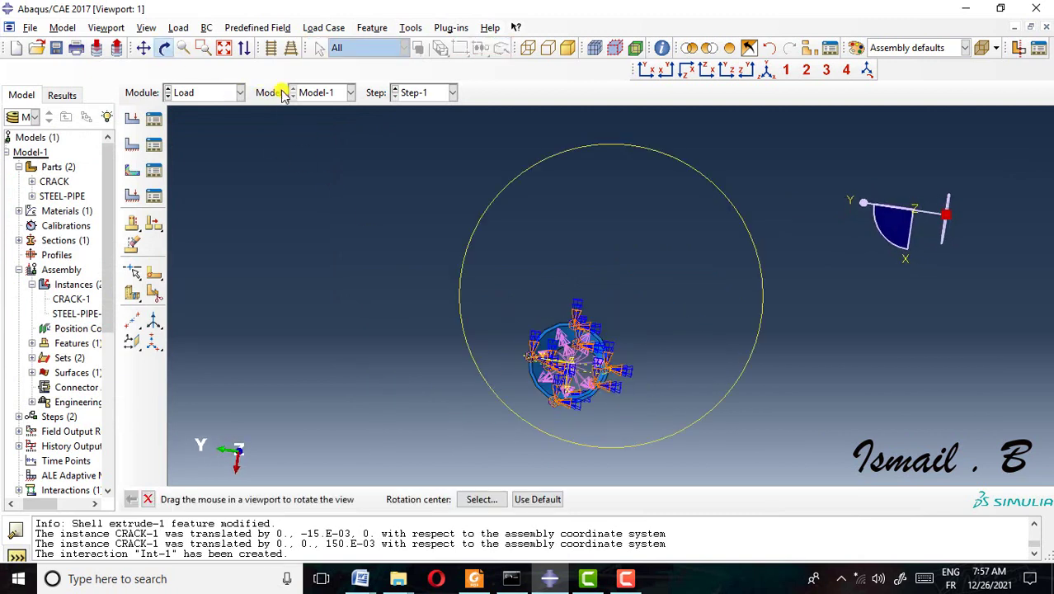
{"action": "left_click", "coordinate": [239, 92]}
{"action": "left_click", "coordinate": [208, 198]}
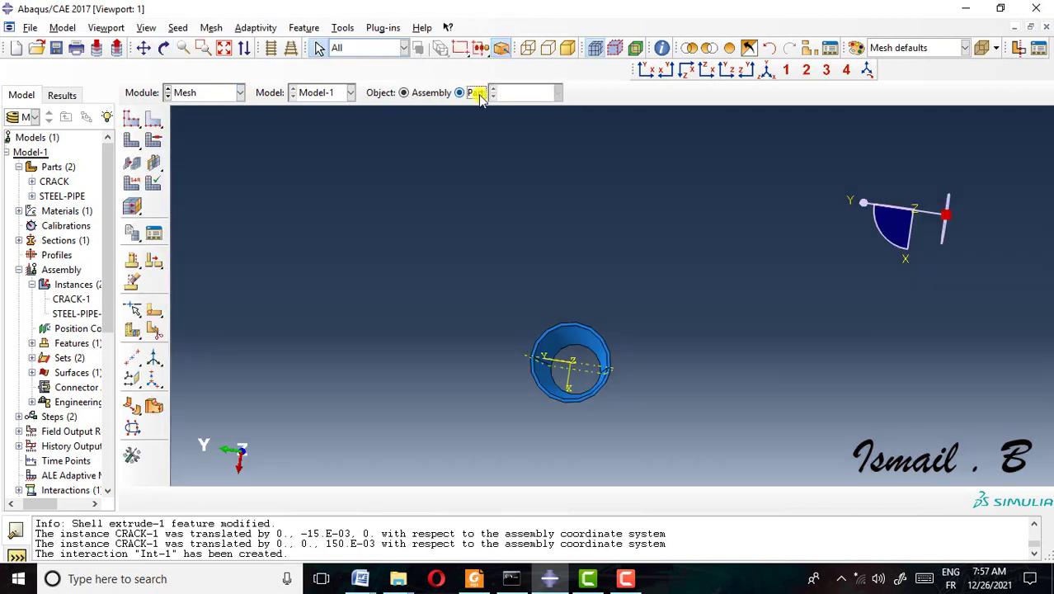
{"action": "left_click", "coordinate": [478, 93]}
{"action": "left_click", "coordinate": [517, 93]}
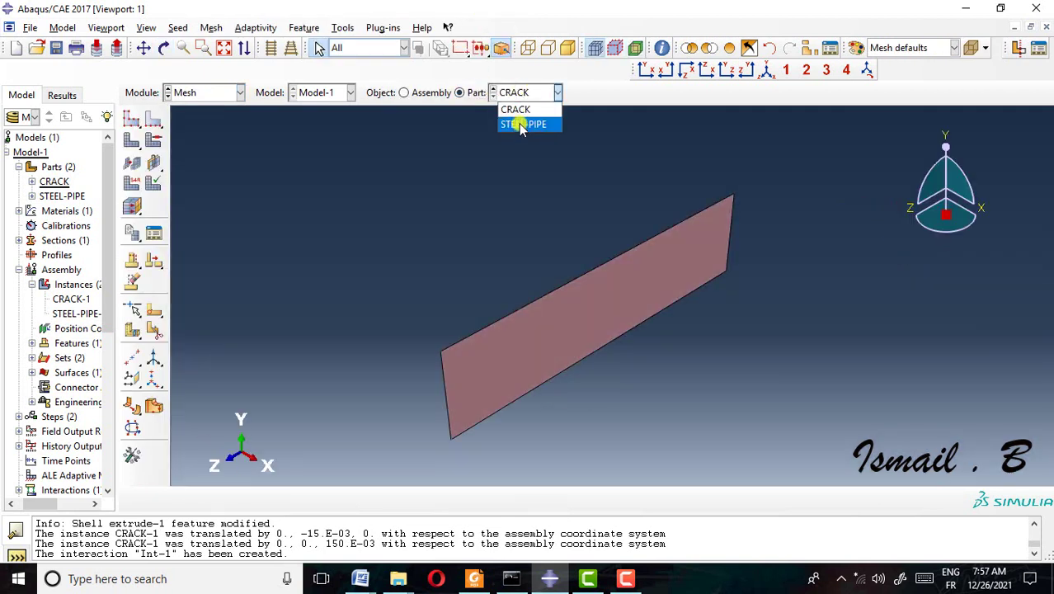
{"action": "left_click", "coordinate": [521, 125]}
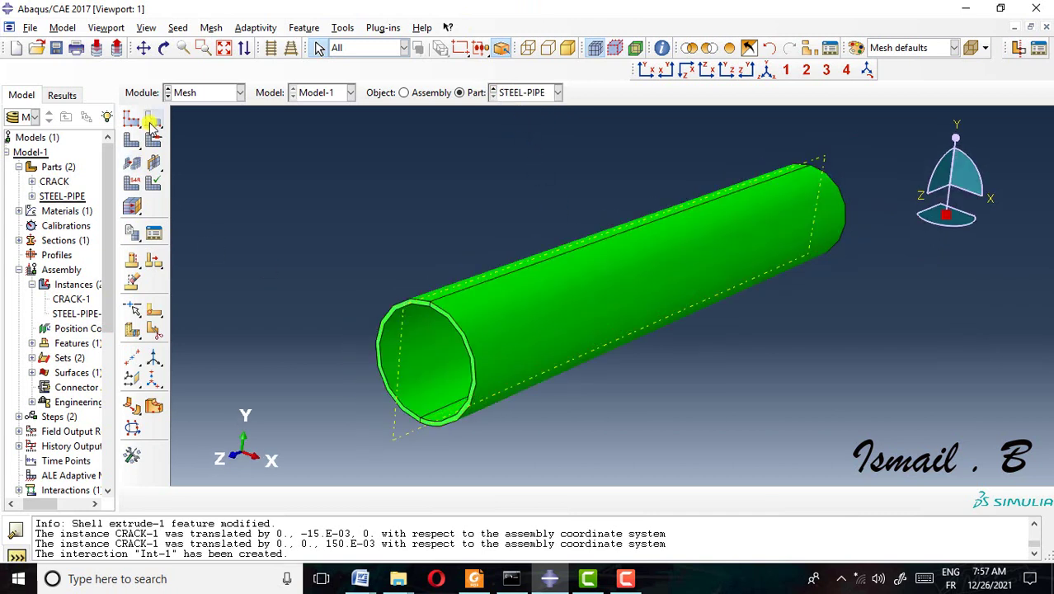
Step: Mesh the STEEL-PIPE part with the default global seeds
{"action": "left_click", "coordinate": [132, 144]}
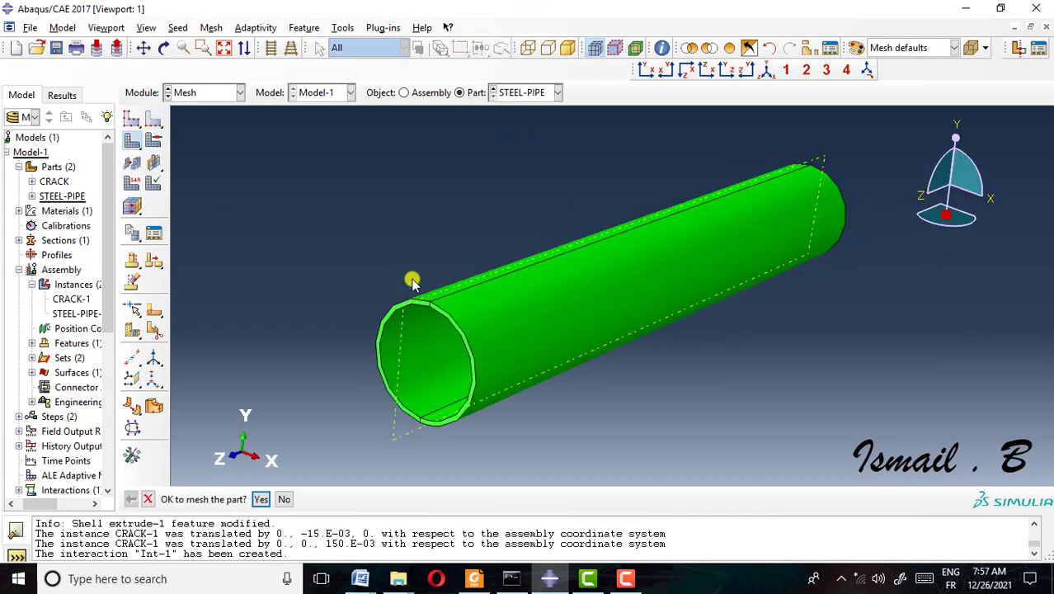
{"action": "left_click", "coordinate": [263, 499]}
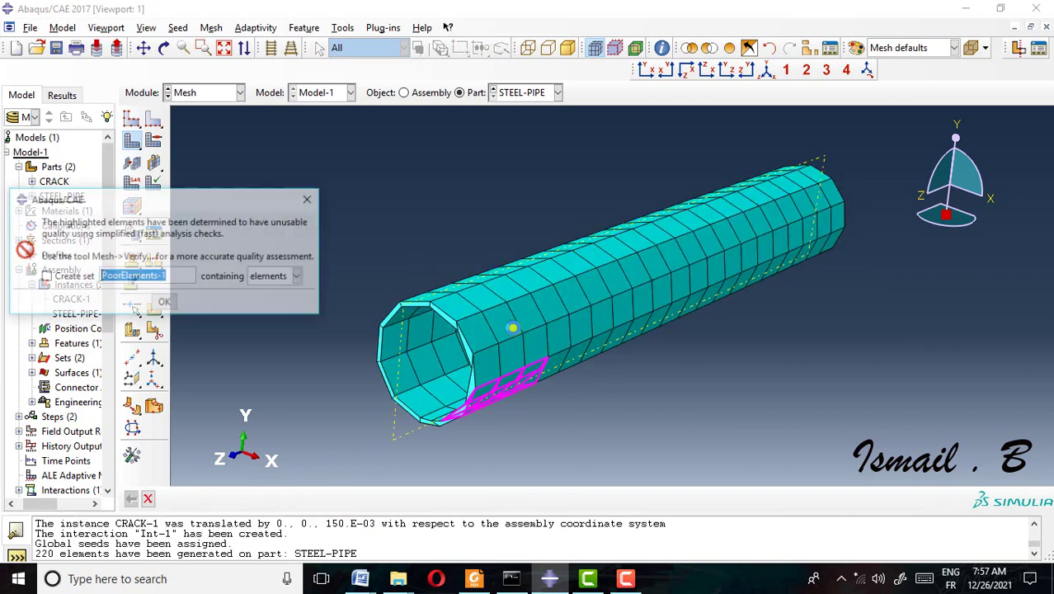
{"action": "key", "text": "Return"}
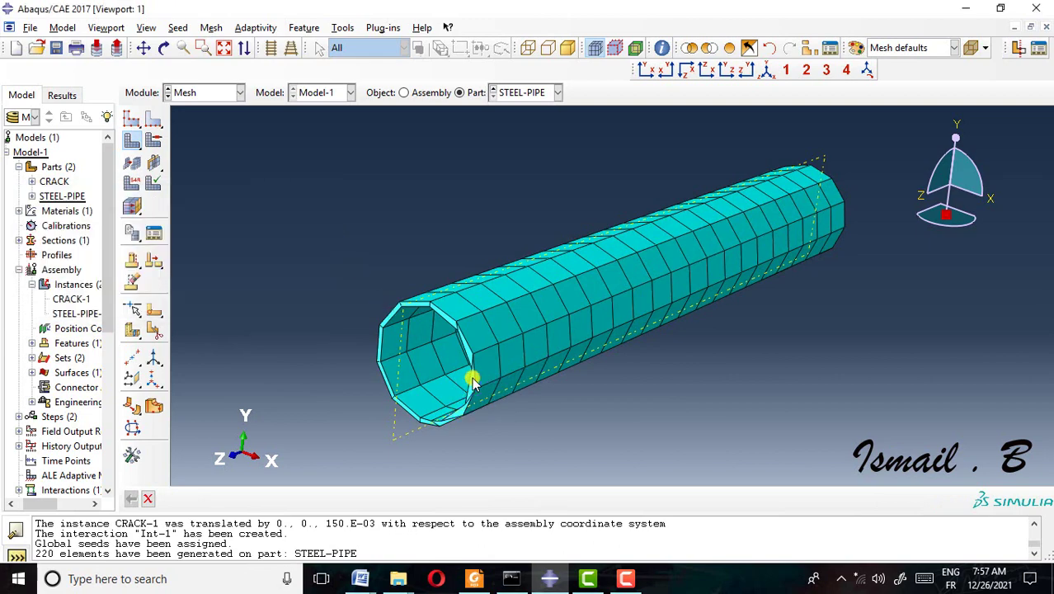
Step: Try several approximate global seed sizes on the pipe, including 0.1 and 0.01
{"action": "scroll", "coordinate": [499, 428], "scroll_direction": "down", "scroll_amount": 5}
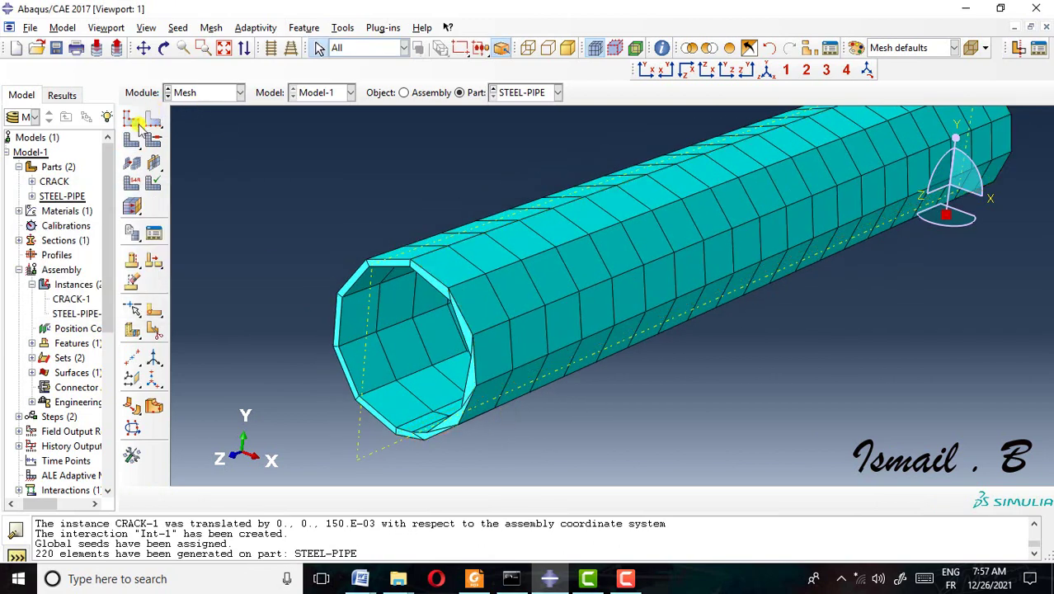
{"action": "left_click", "coordinate": [132, 118]}
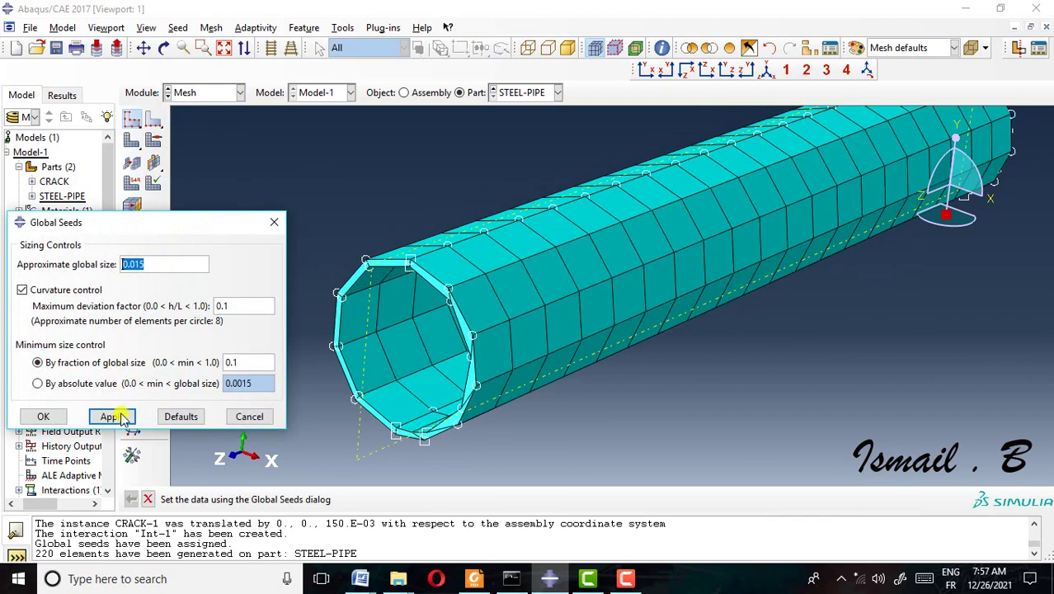
{"action": "left_click", "coordinate": [115, 416]}
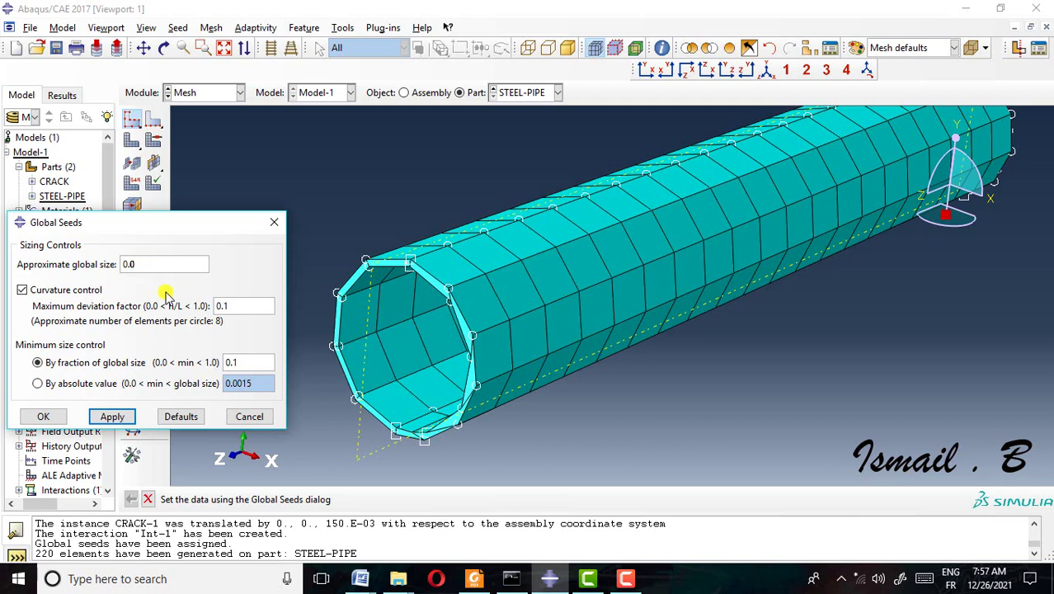
{"action": "left_click", "coordinate": [113, 417]}
{"action": "left_click", "coordinate": [106, 367]}
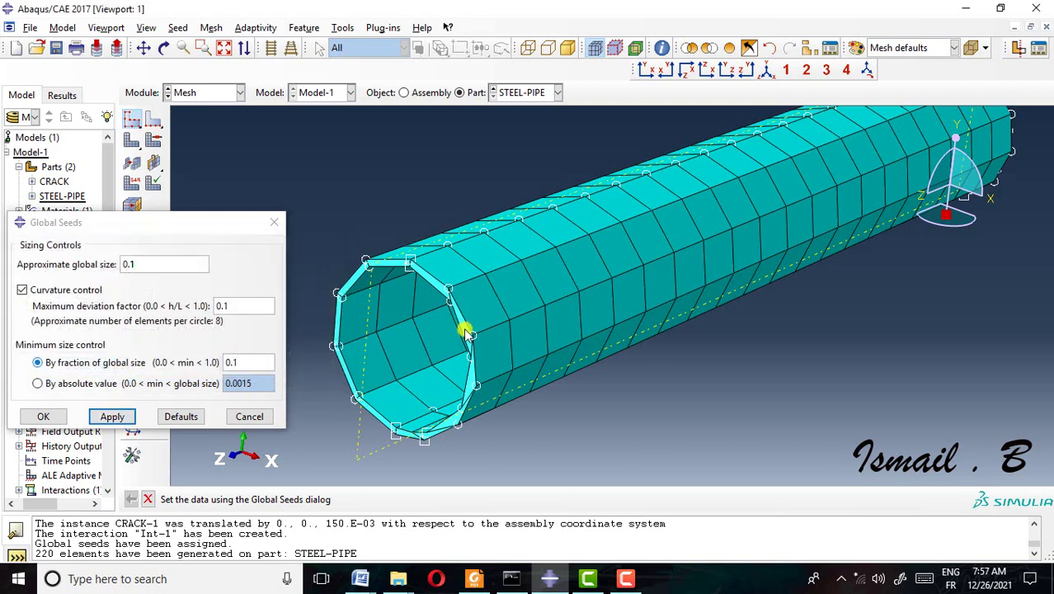
{"action": "left_click", "coordinate": [142, 265]}
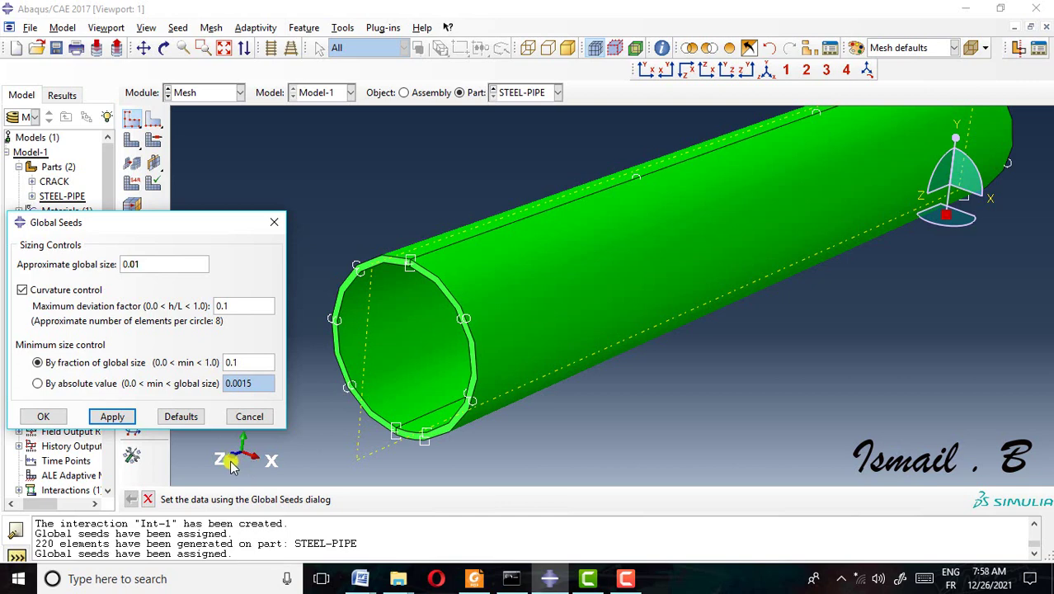
{"action": "left_click", "coordinate": [124, 419]}
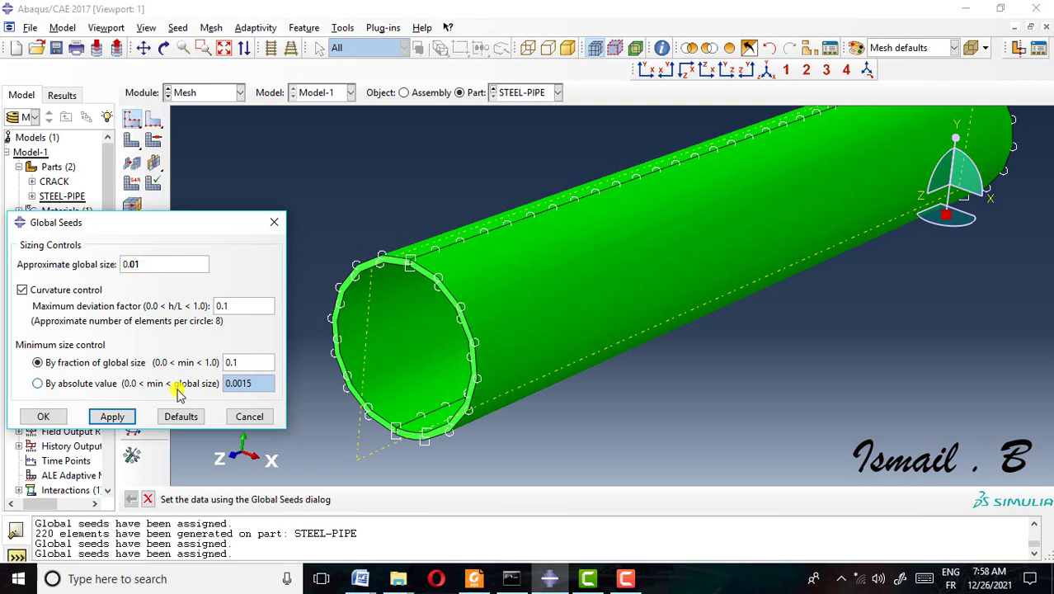
{"action": "left_click", "coordinate": [129, 421]}
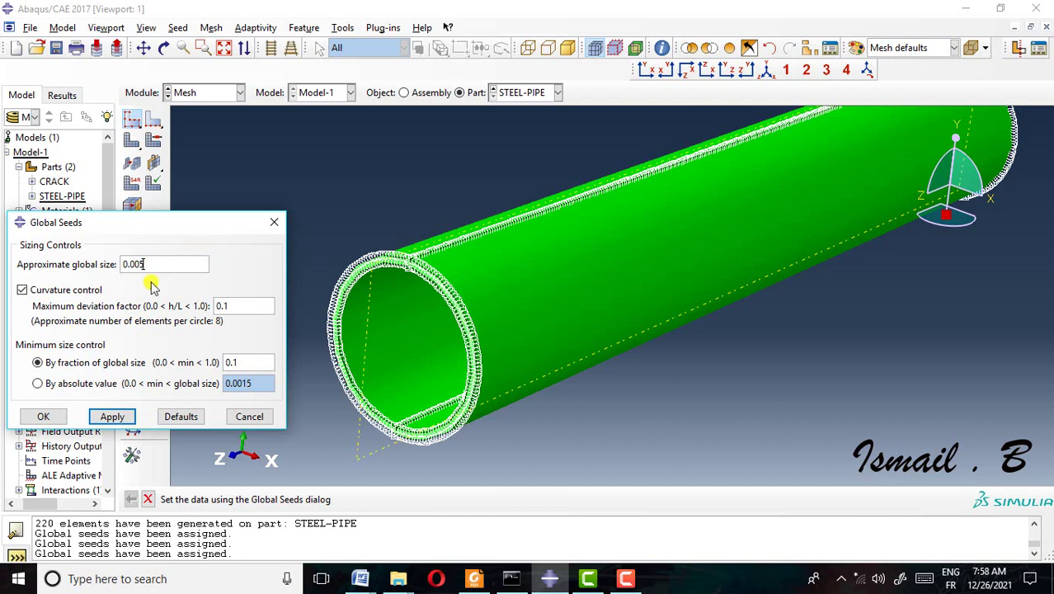
Step: Set the pipe's approximate global seed size to 0.005 and mesh the part with these seeds
{"action": "left_click", "coordinate": [112, 417]}
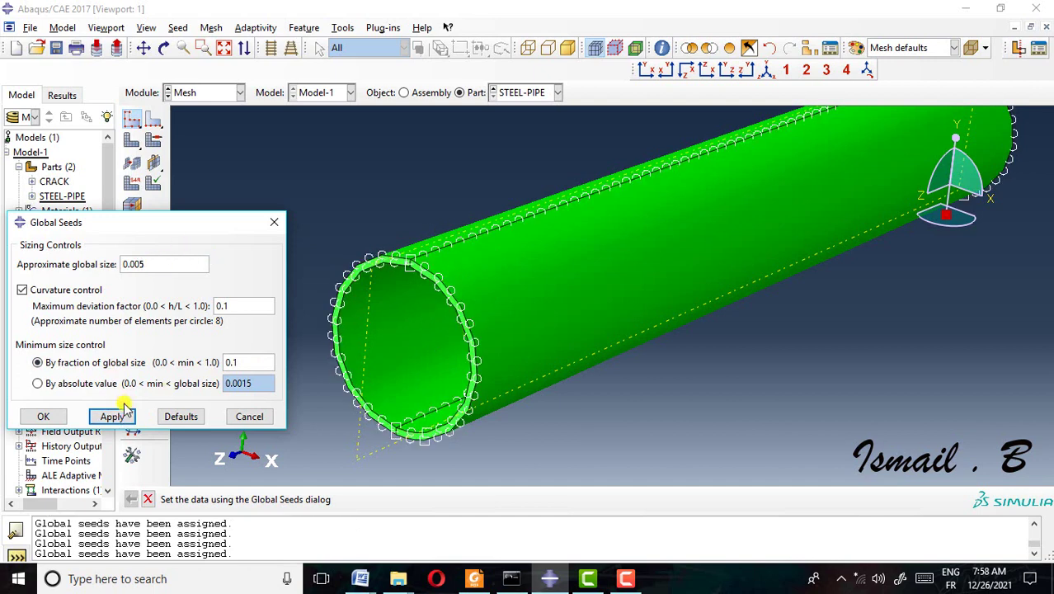
{"action": "left_click", "coordinate": [45, 417]}
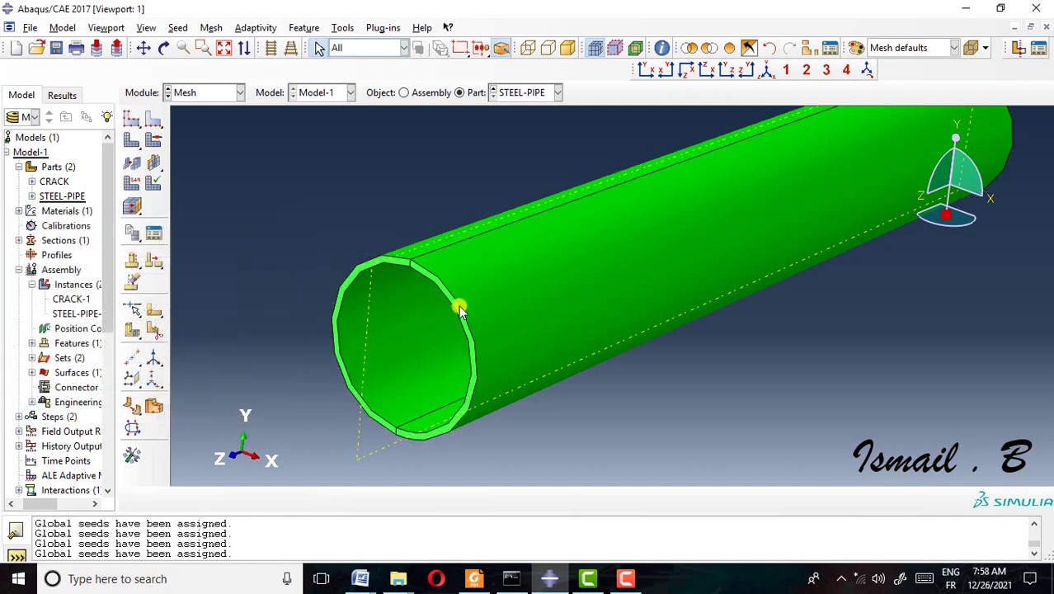
{"action": "left_click", "coordinate": [137, 141]}
{"action": "left_click", "coordinate": [261, 499]}
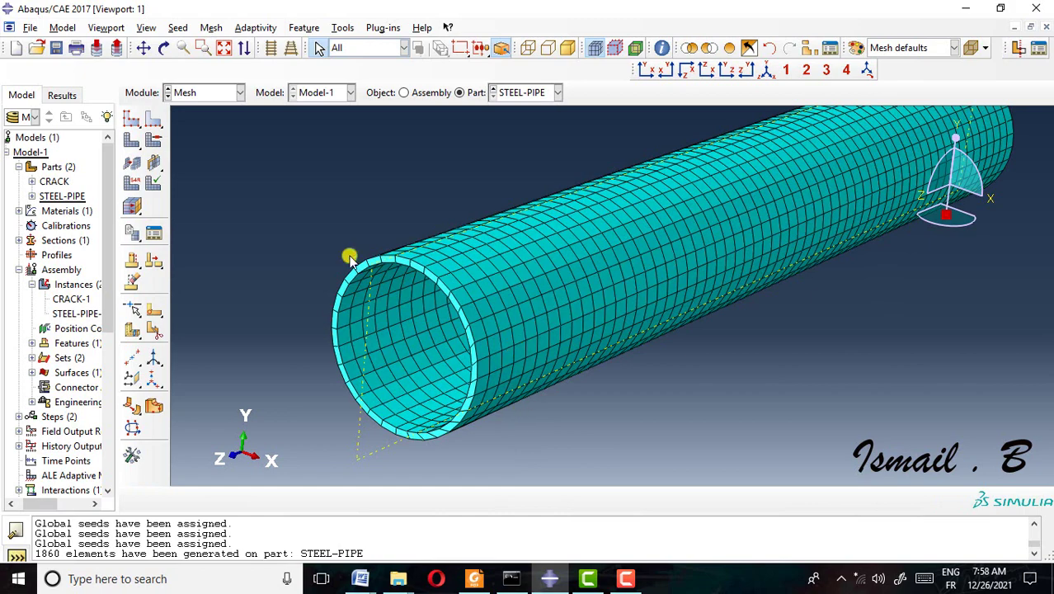
{"action": "scroll", "coordinate": [417, 372], "scroll_direction": "up", "scroll_amount": 4}
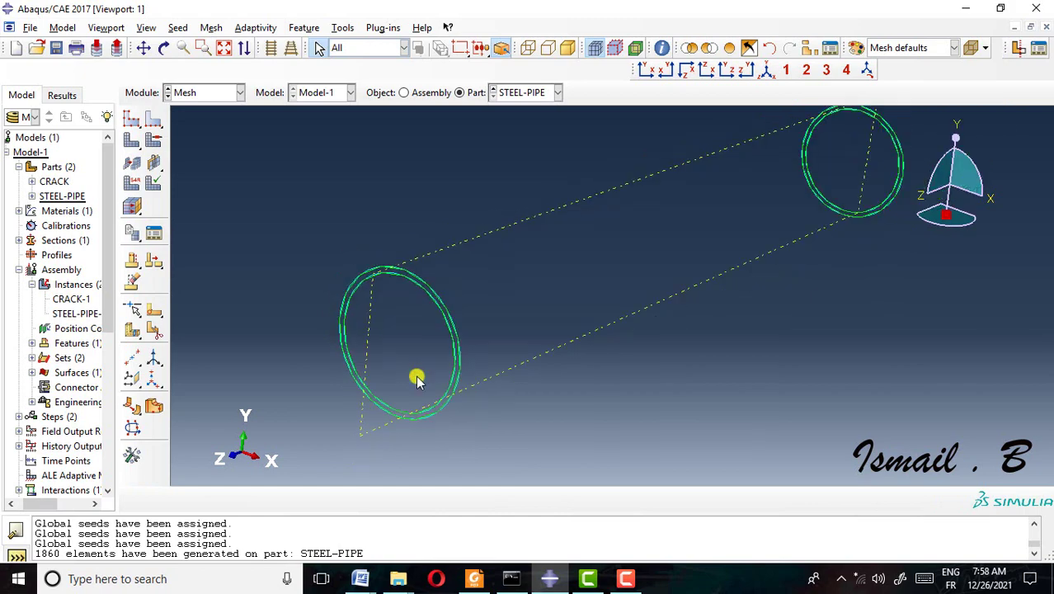
{"action": "left_click", "coordinate": [165, 48]}
{"action": "mouse_move", "coordinate": [685, 277]}
{"action": "left_mouse_down"}
{"action": "mouse_move", "coordinate": [629, 316]}
{"action": "mouse_move", "coordinate": [726, 245]}
{"action": "mouse_move", "coordinate": [649, 308]}
{"action": "mouse_move", "coordinate": [642, 233]}
{"action": "mouse_move", "coordinate": [572, 259]}
{"action": "mouse_move", "coordinate": [690, 262]}
{"action": "mouse_move", "coordinate": [635, 279]}
{"action": "mouse_move", "coordinate": [644, 325]}
{"action": "mouse_move", "coordinate": [628, 289]}
{"action": "mouse_move", "coordinate": [599, 301]}
{"action": "mouse_move", "coordinate": [605, 325]}
{"action": "mouse_move", "coordinate": [598, 301]}
{"action": "mouse_move", "coordinate": [579, 332]}
{"action": "mouse_move", "coordinate": [594, 332]}
{"action": "mouse_move", "coordinate": [630, 245]}
{"action": "mouse_move", "coordinate": [587, 287]}
{"action": "left_mouse_up"}
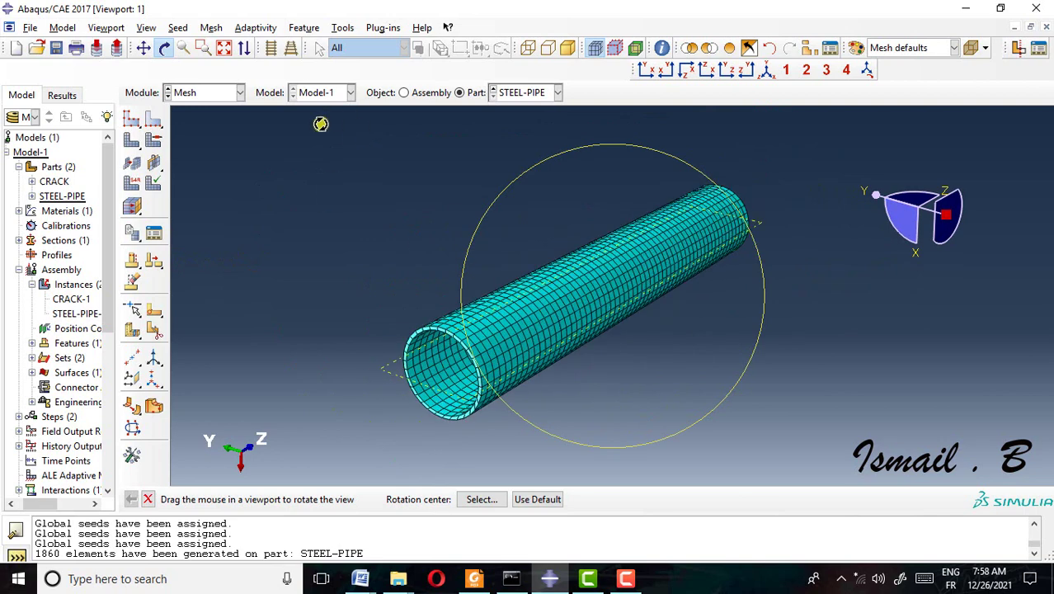
Step: In the Job module, create a job named PIPE from Model-1 and submit it despite the CRACK part having no section
{"action": "left_click", "coordinate": [240, 92]}
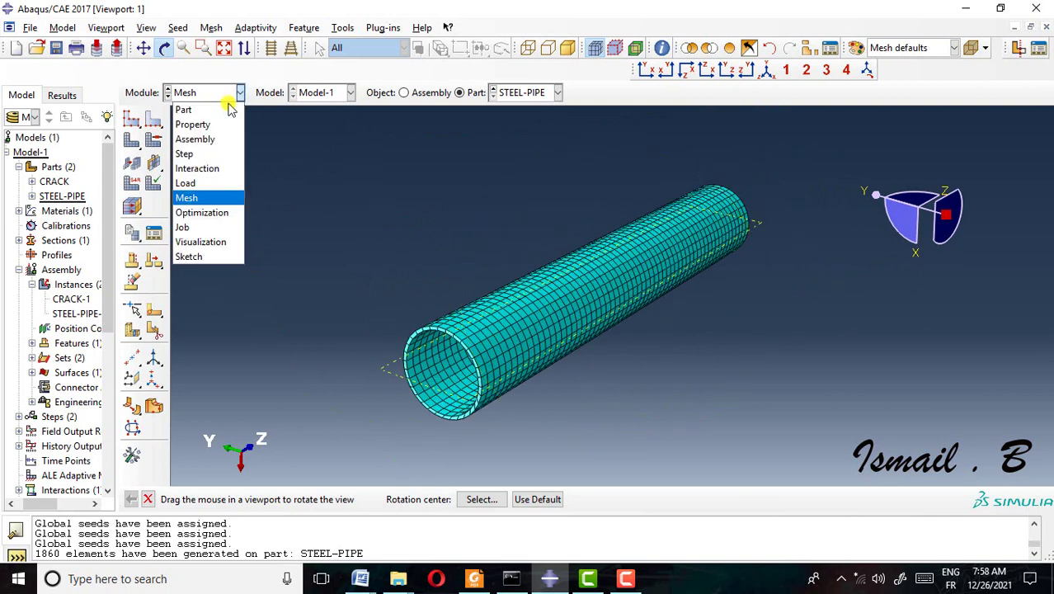
{"action": "left_click", "coordinate": [216, 227]}
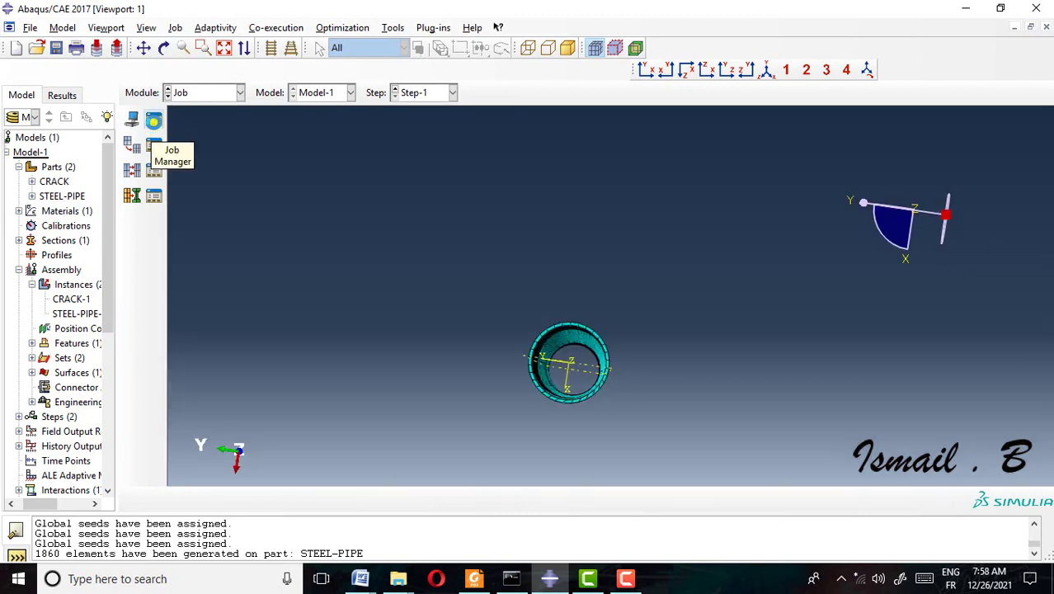
{"action": "left_click", "coordinate": [153, 145]}
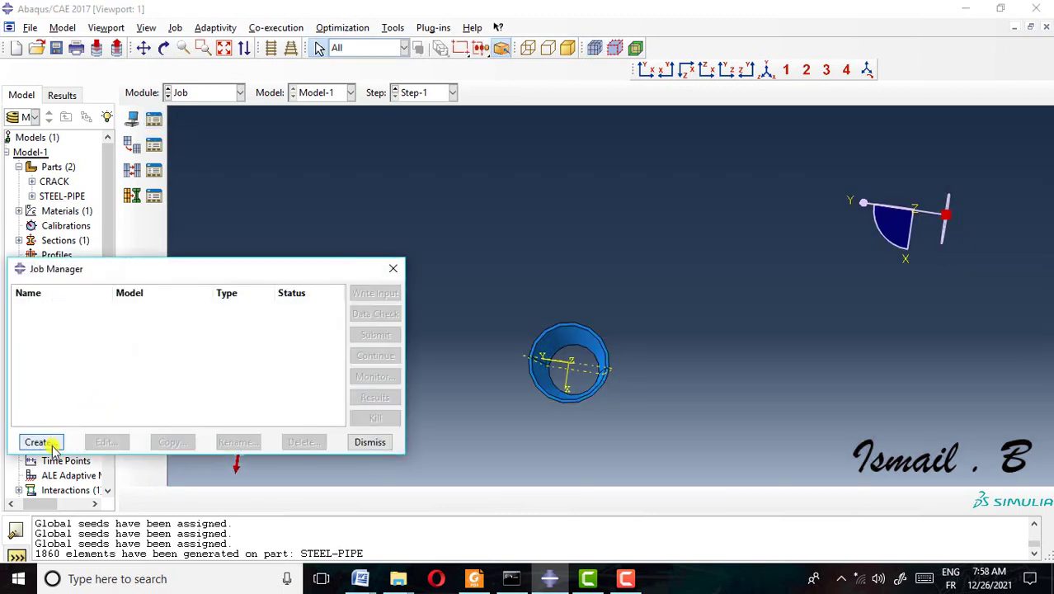
{"action": "left_click", "coordinate": [51, 443]}
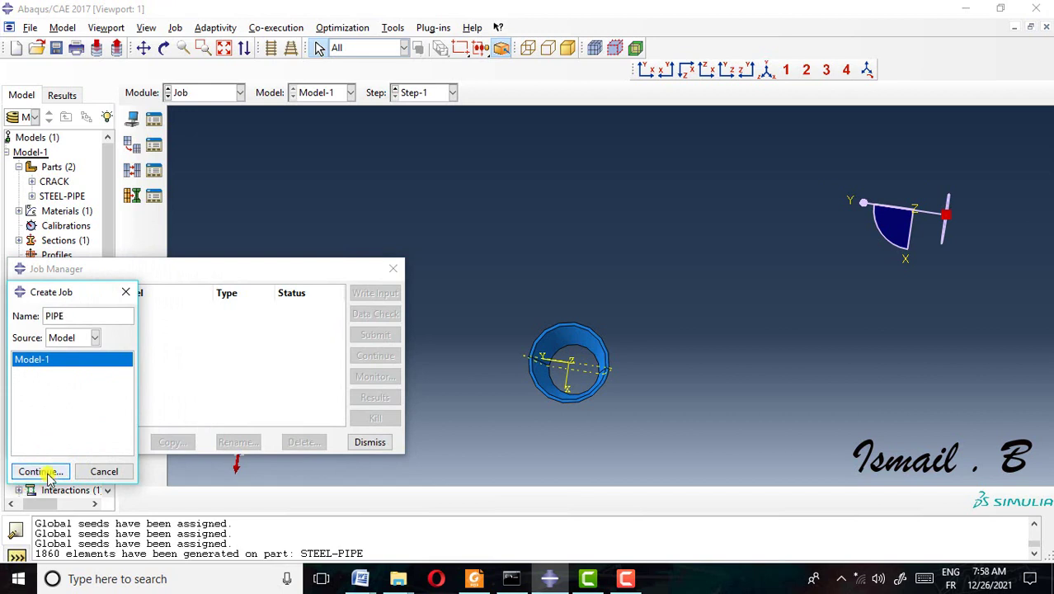
{"action": "left_click", "coordinate": [41, 471]}
{"action": "key", "text": "Return"}
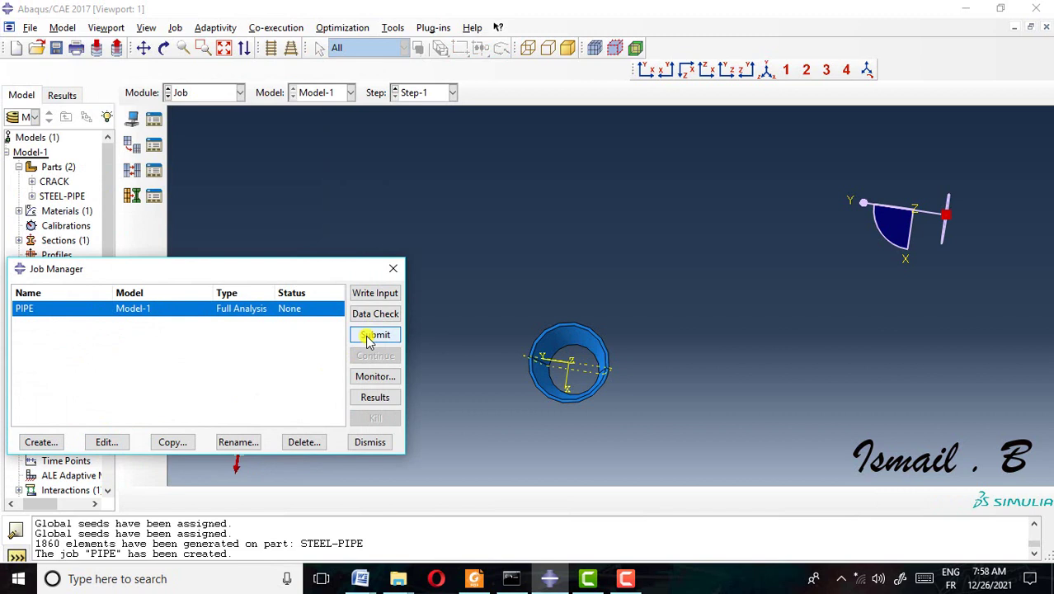
{"action": "left_click", "coordinate": [369, 342]}
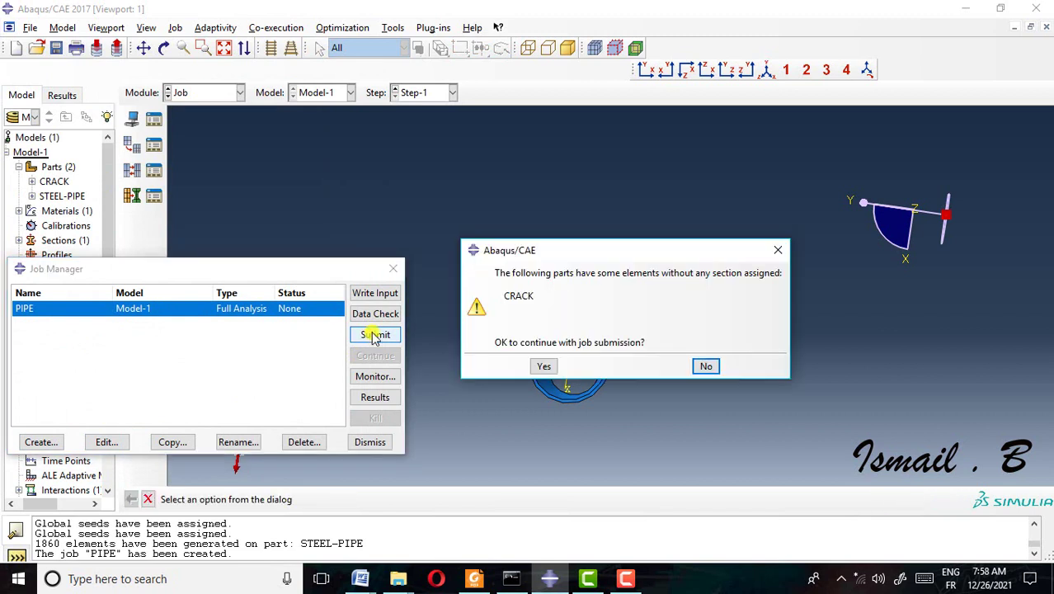
{"action": "left_click", "coordinate": [544, 366]}
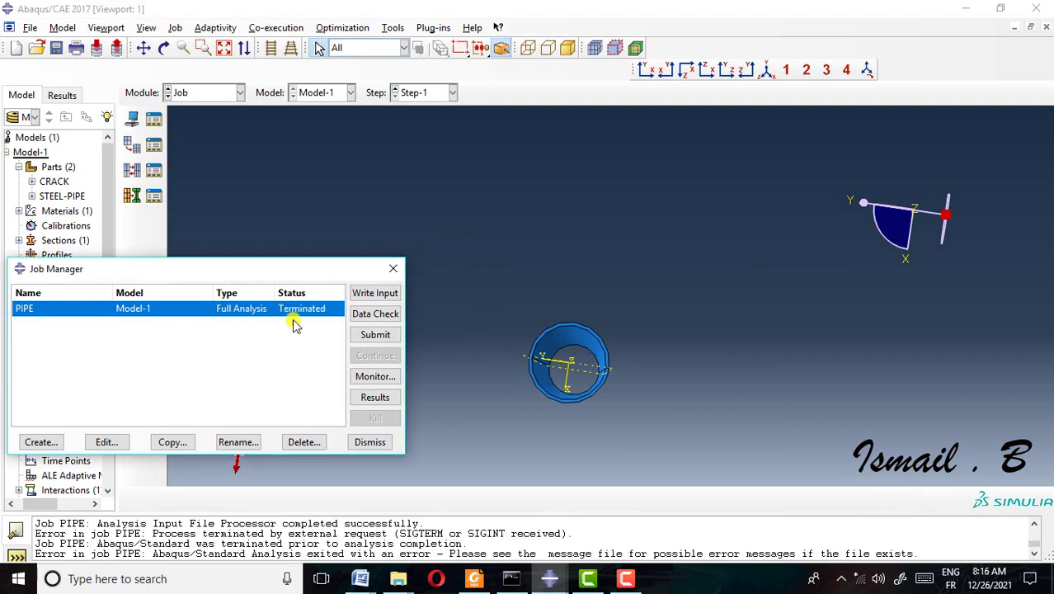
Step: Return to the Step module and check the field output request and Step-1's incrementation settings, including the minimum increment size
{"action": "left_click", "coordinate": [198, 94]}
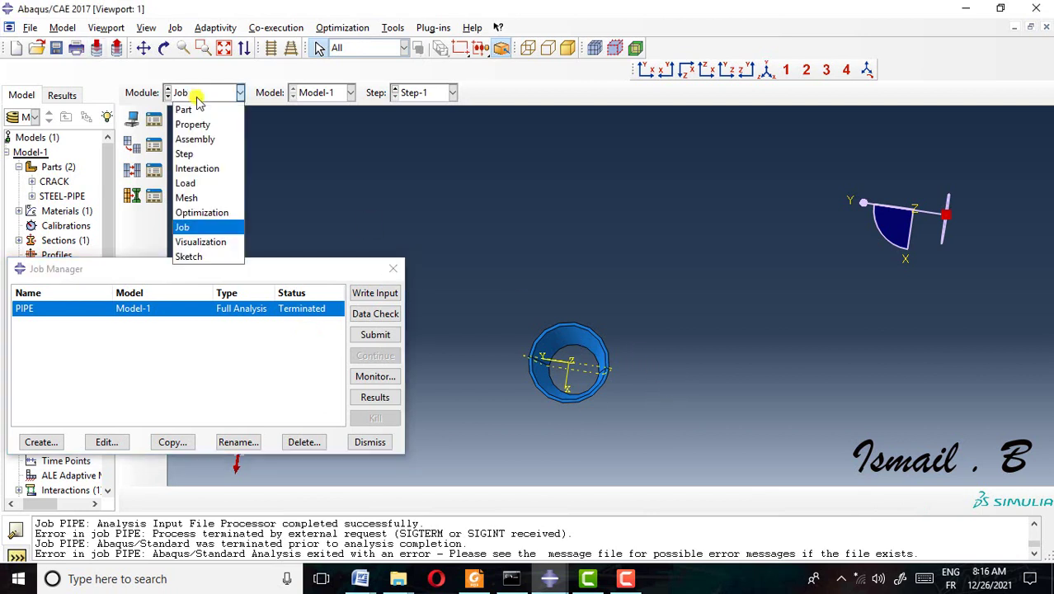
{"action": "left_click", "coordinate": [206, 153]}
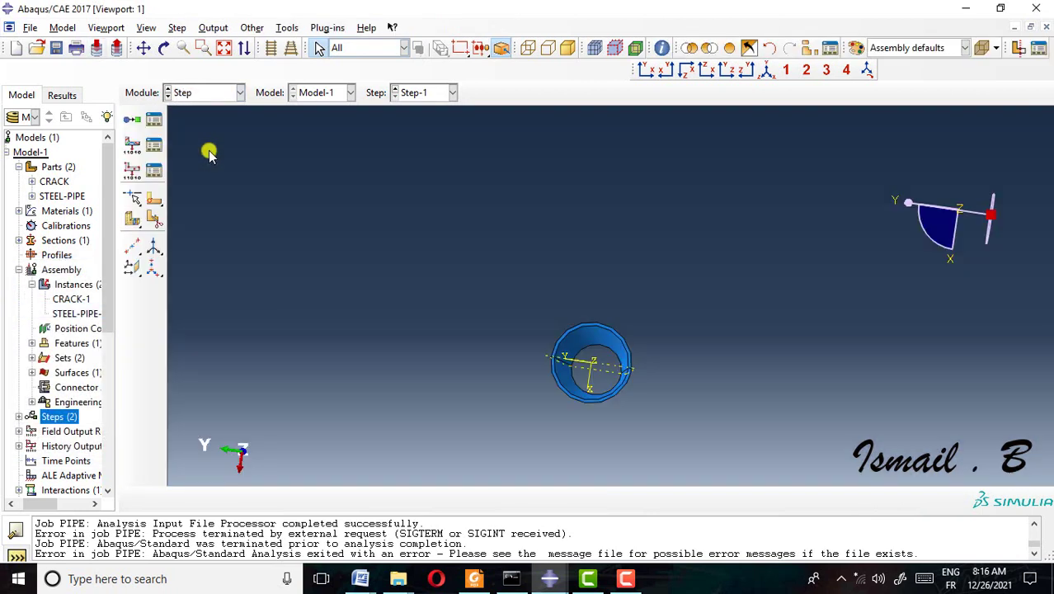
{"action": "left_click", "coordinate": [153, 145]}
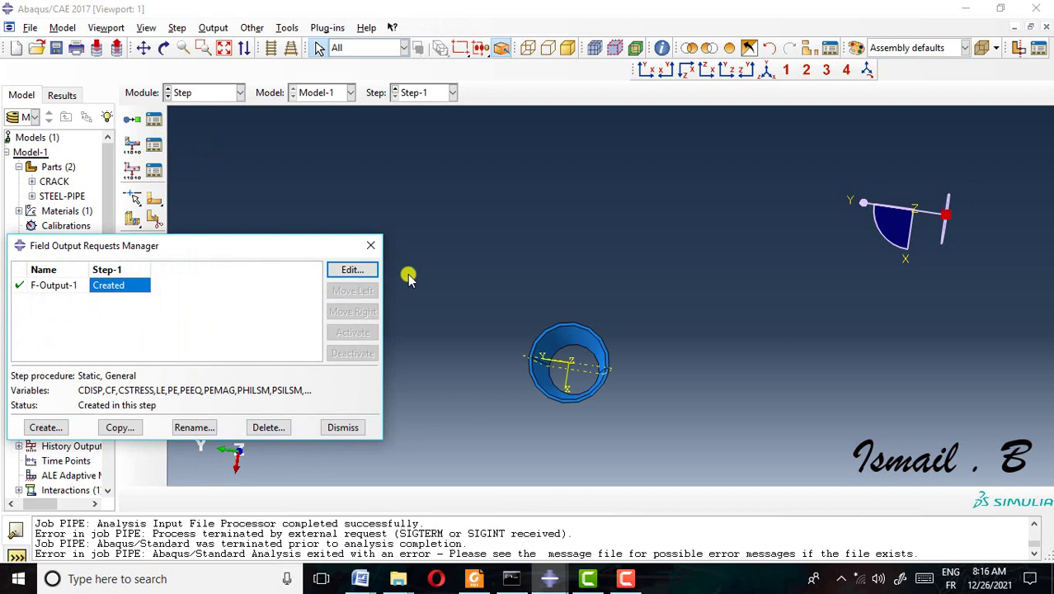
{"action": "left_click", "coordinate": [370, 246]}
{"action": "left_click", "coordinate": [153, 120]}
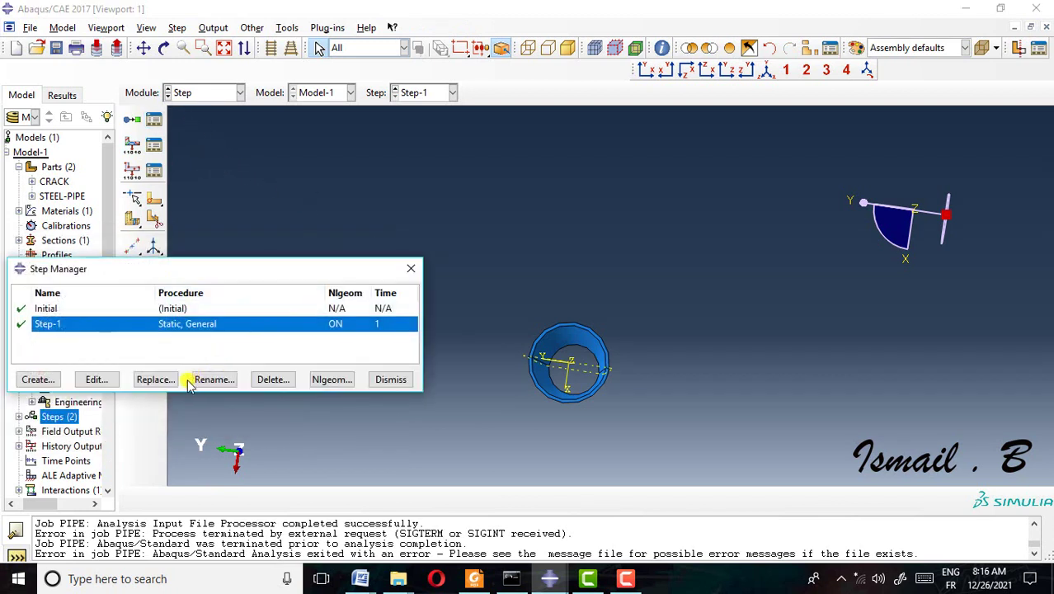
{"action": "left_click", "coordinate": [97, 380]}
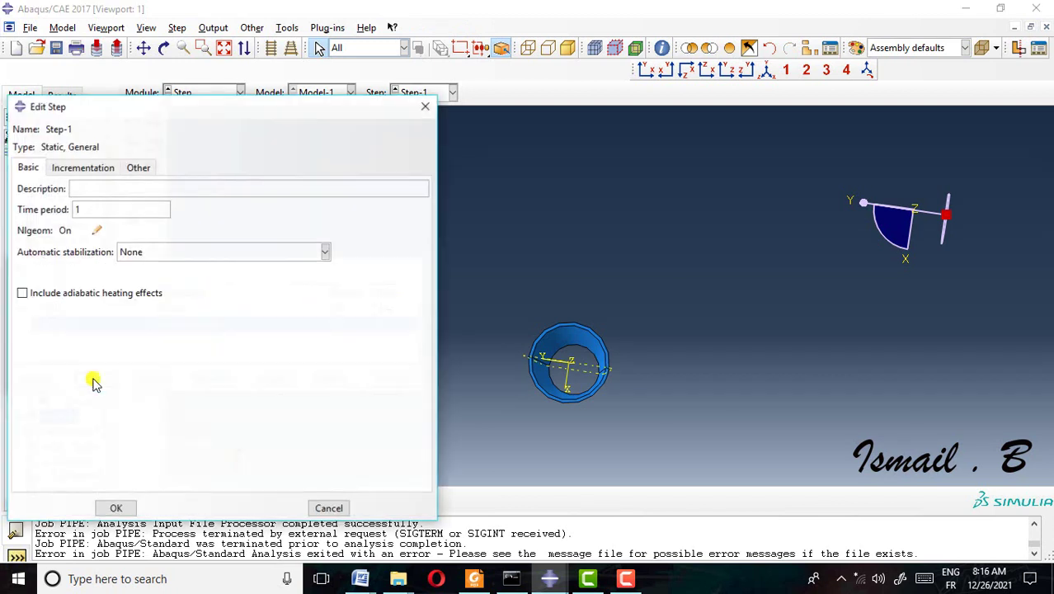
{"action": "left_click", "coordinate": [81, 168]}
{"action": "left_click_drag", "start_coordinate": [183, 248], "coordinate": [163, 241]}
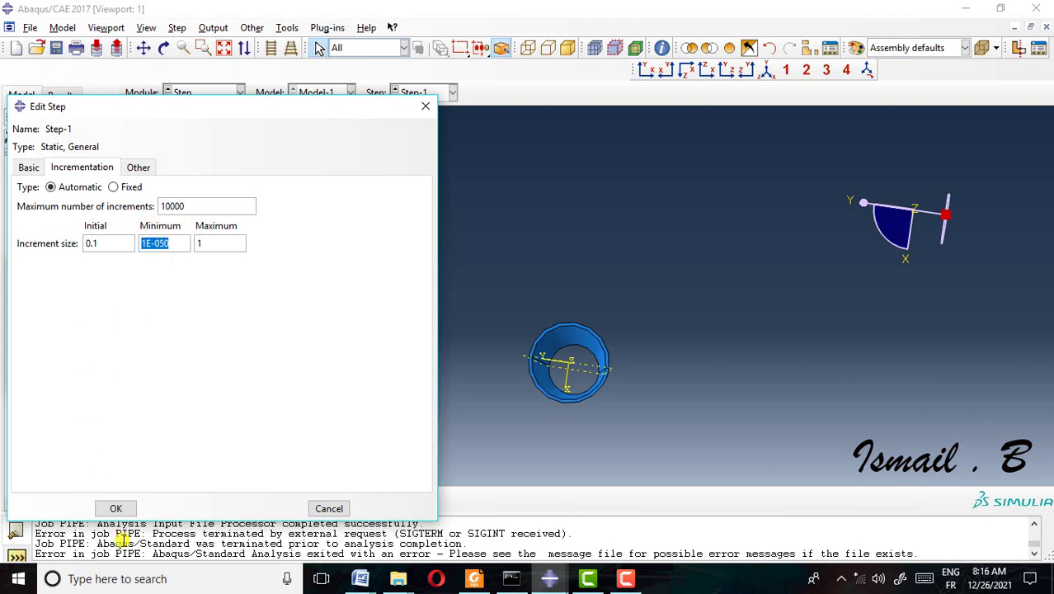
{"action": "left_click", "coordinate": [116, 508]}
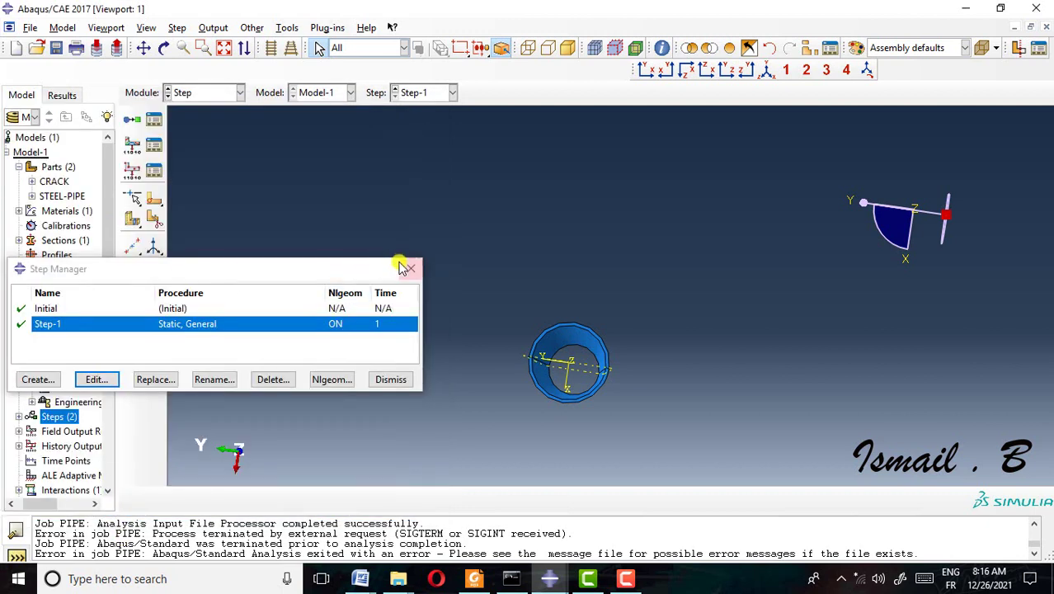
{"action": "left_click", "coordinate": [407, 269]}
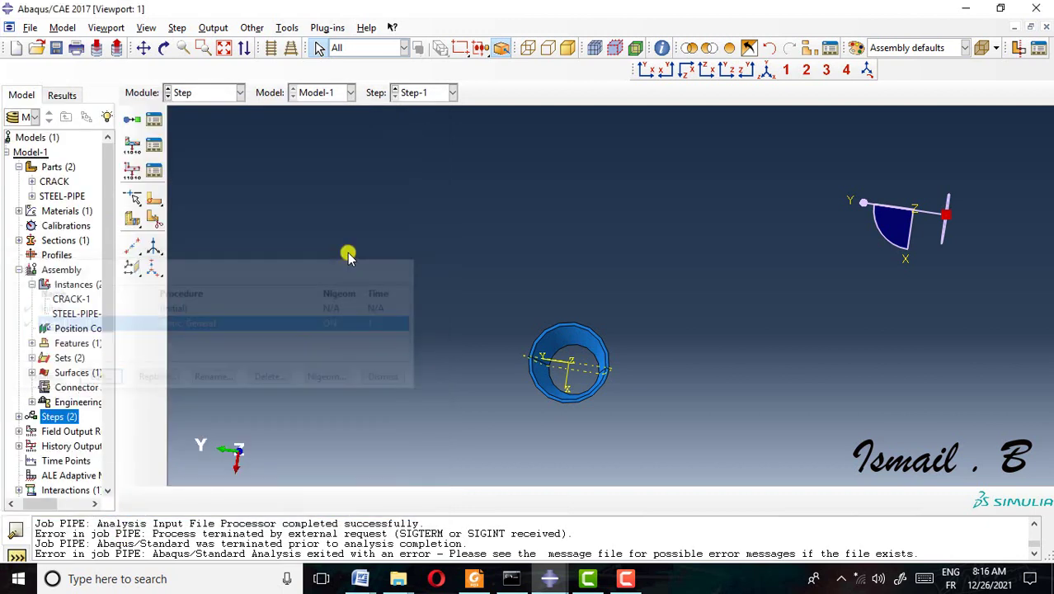
Step: Open the general solution controls of Step-1, keep the Specify option, and view the field equation parameters
{"action": "left_click", "coordinate": [249, 28]}
{"action": "mouse_move", "coordinate": [318, 90]}
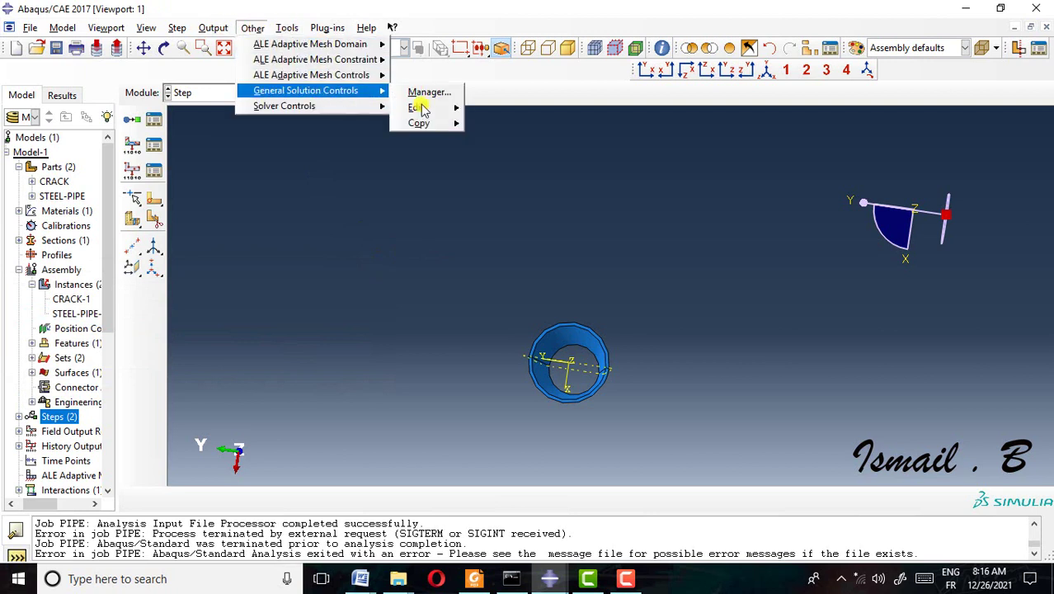
{"action": "mouse_move", "coordinate": [429, 108]}
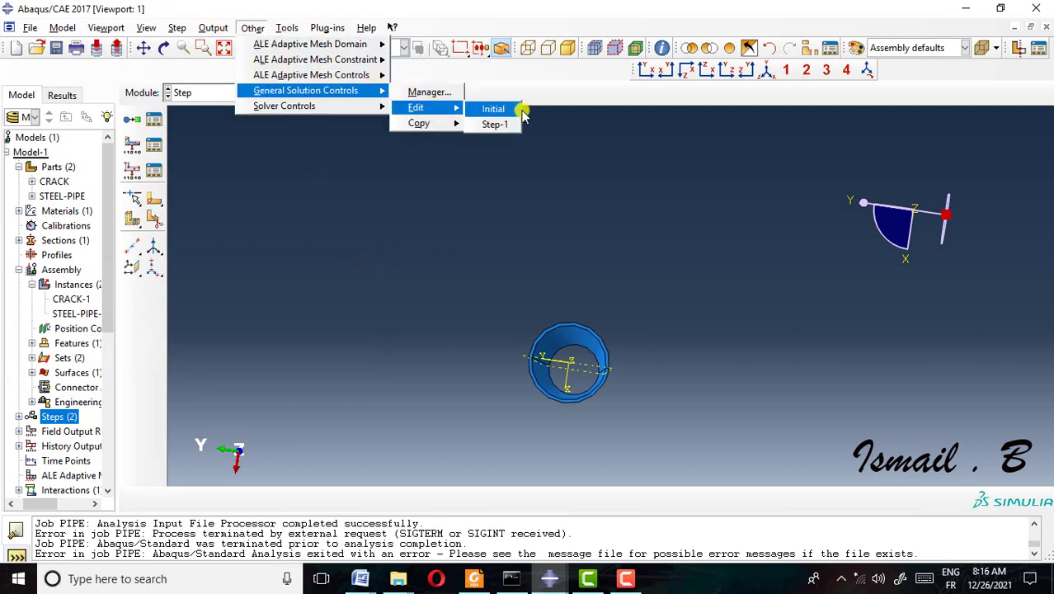
{"action": "left_click", "coordinate": [505, 124]}
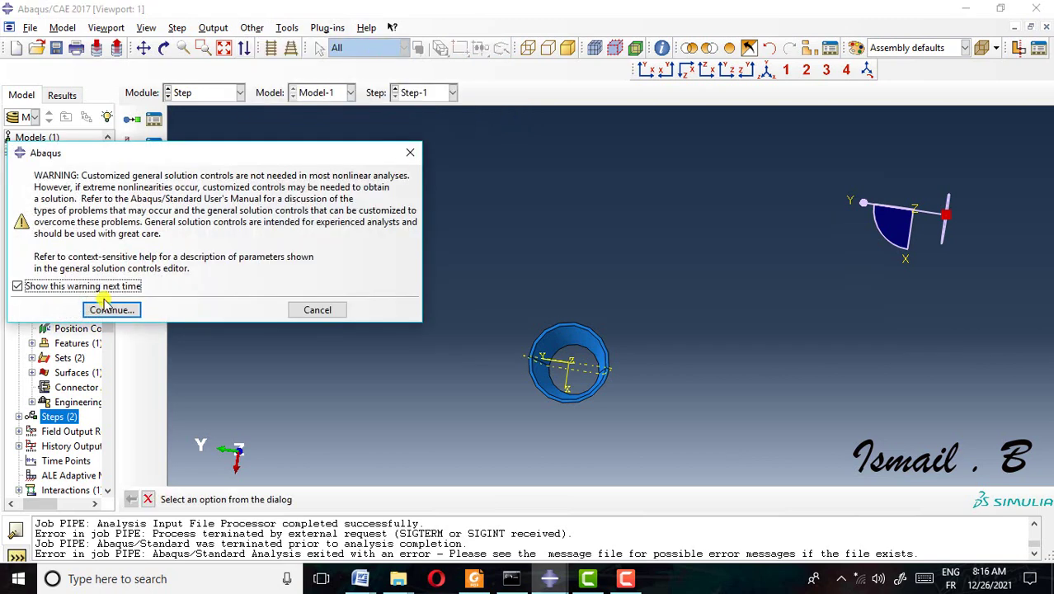
{"action": "left_click", "coordinate": [101, 307]}
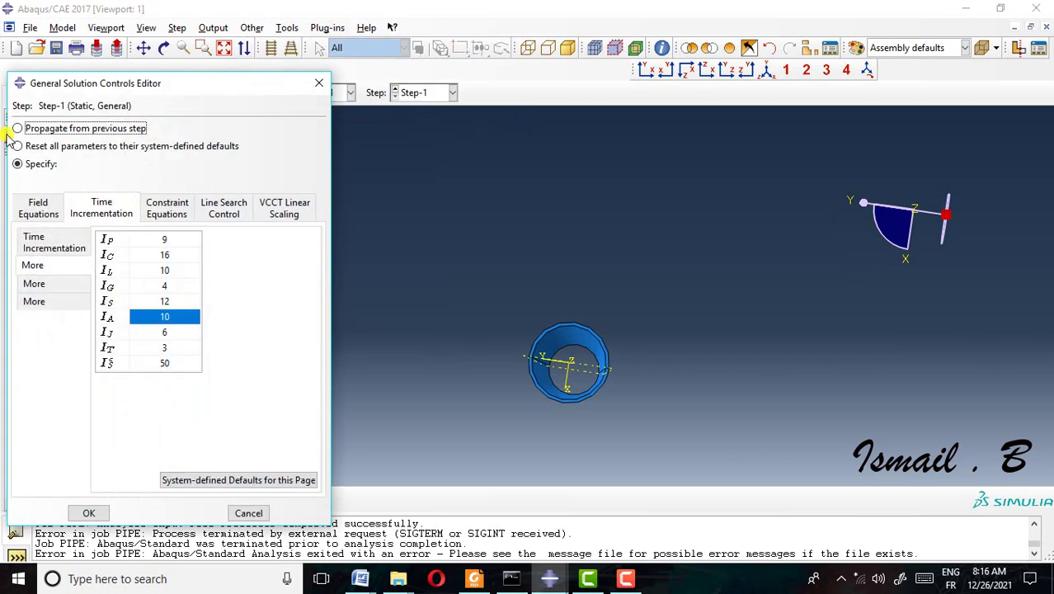
{"action": "left_click", "coordinate": [22, 164]}
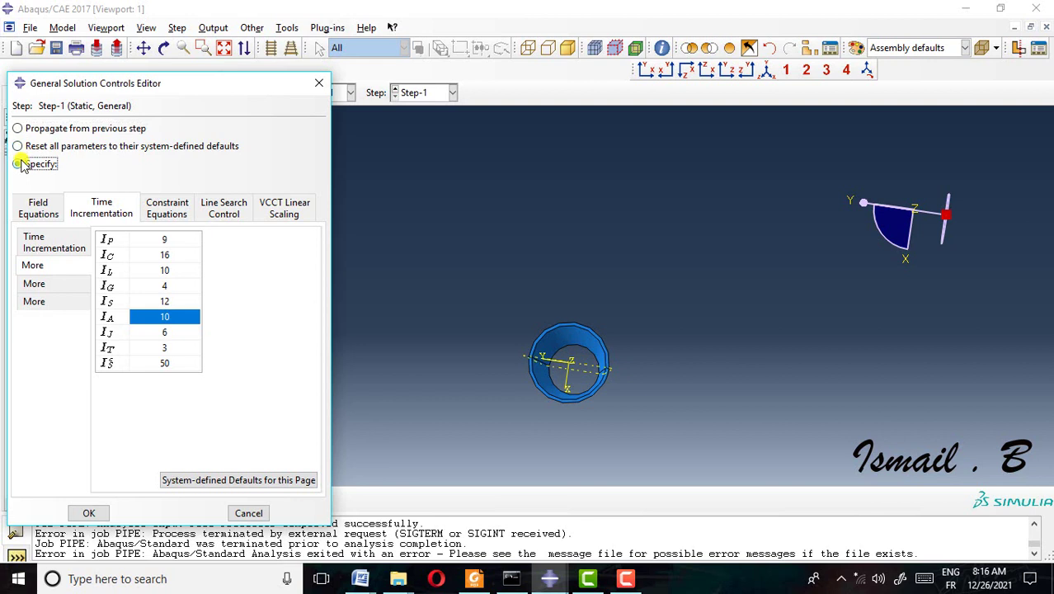
{"action": "left_click", "coordinate": [41, 209]}
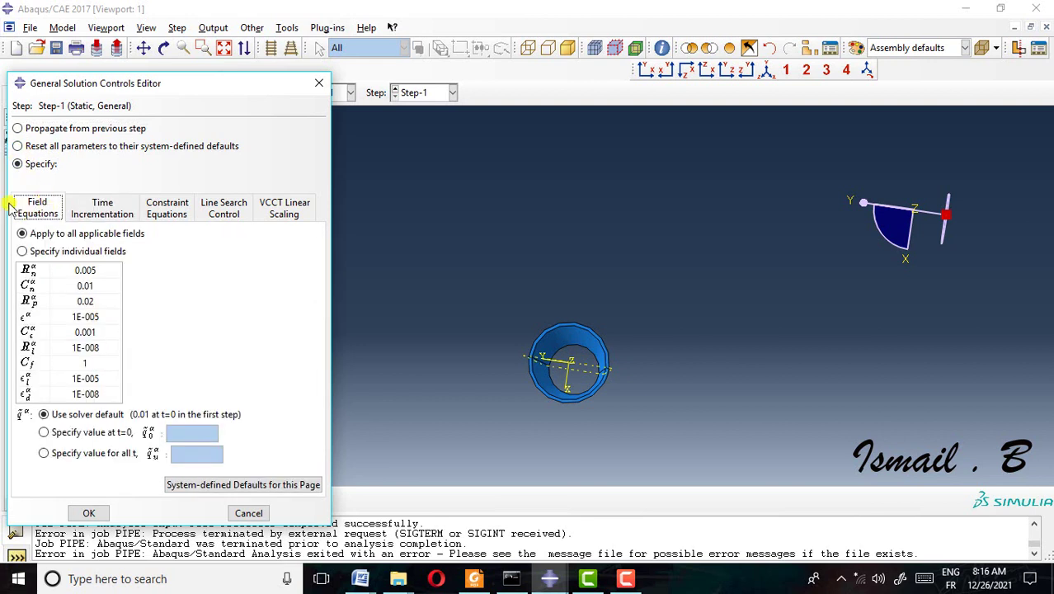
Step: Review the time incrementation parameters of Step-1's solution controls, check the I_A value, and accept the controls
{"action": "left_click", "coordinate": [93, 213]}
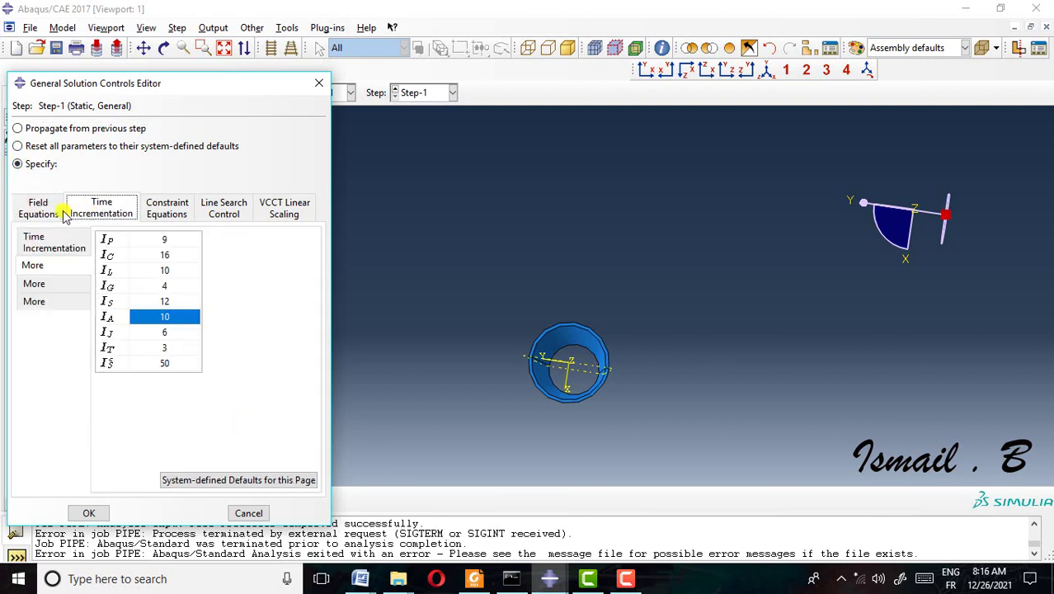
{"action": "left_click", "coordinate": [43, 239]}
{"action": "left_click", "coordinate": [47, 264]}
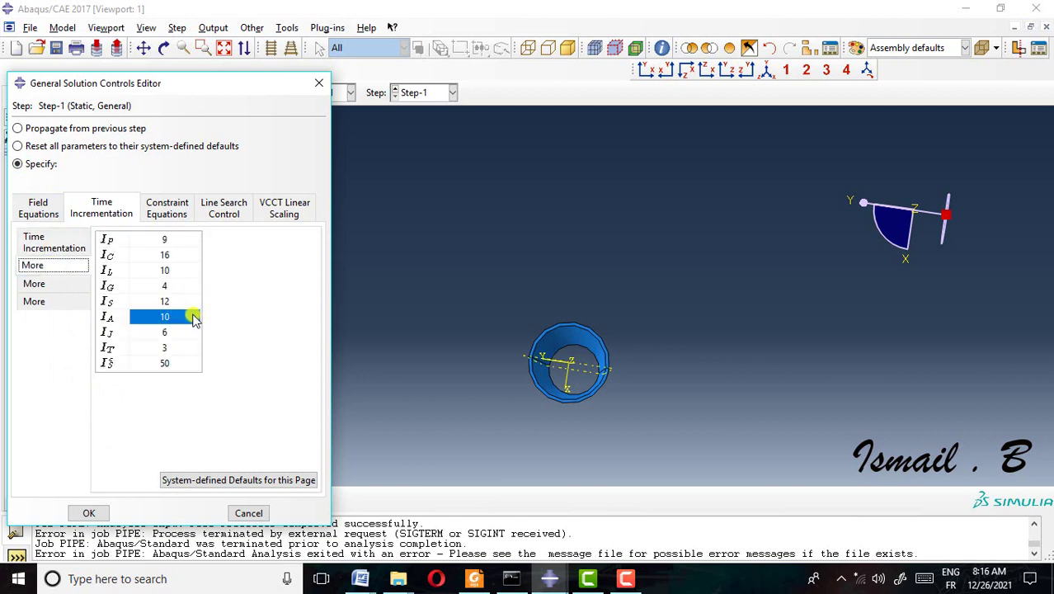
{"action": "double_click", "coordinate": [193, 319]}
{"action": "left_click", "coordinate": [116, 320]}
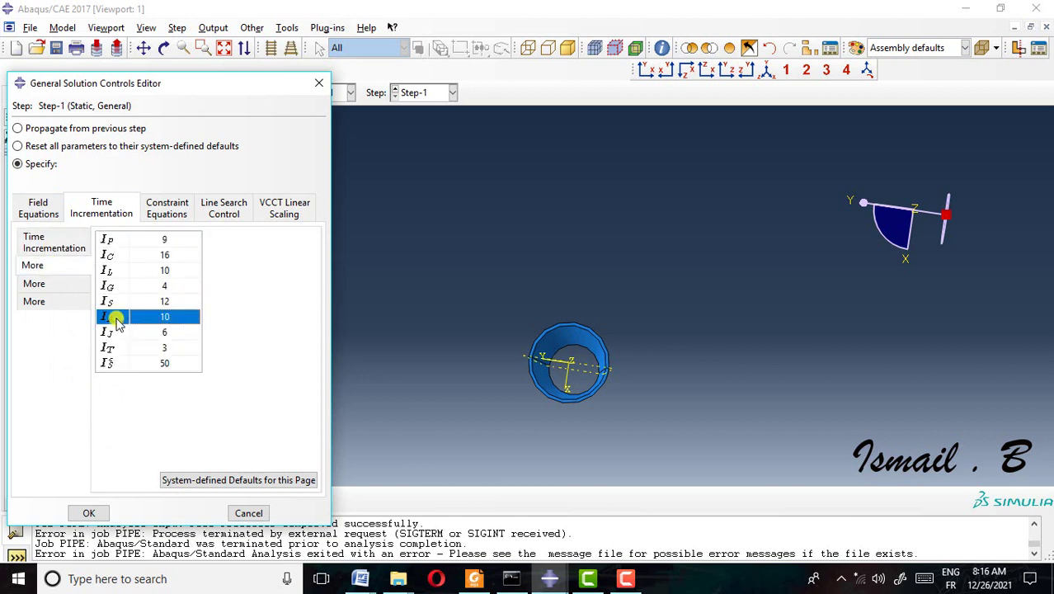
{"action": "double_click", "coordinate": [169, 316]}
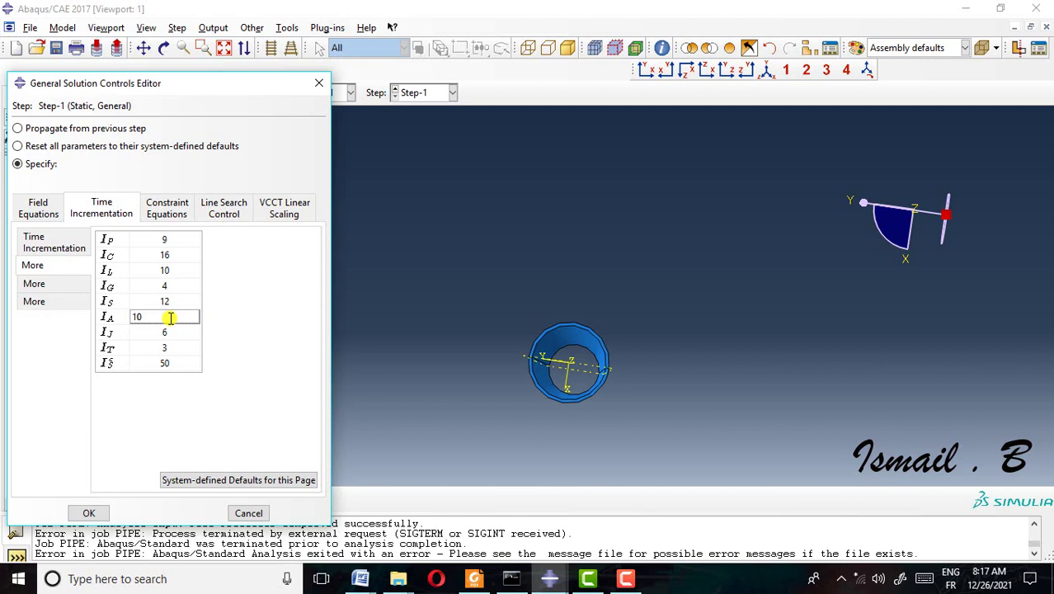
{"action": "left_click", "coordinate": [88, 512]}
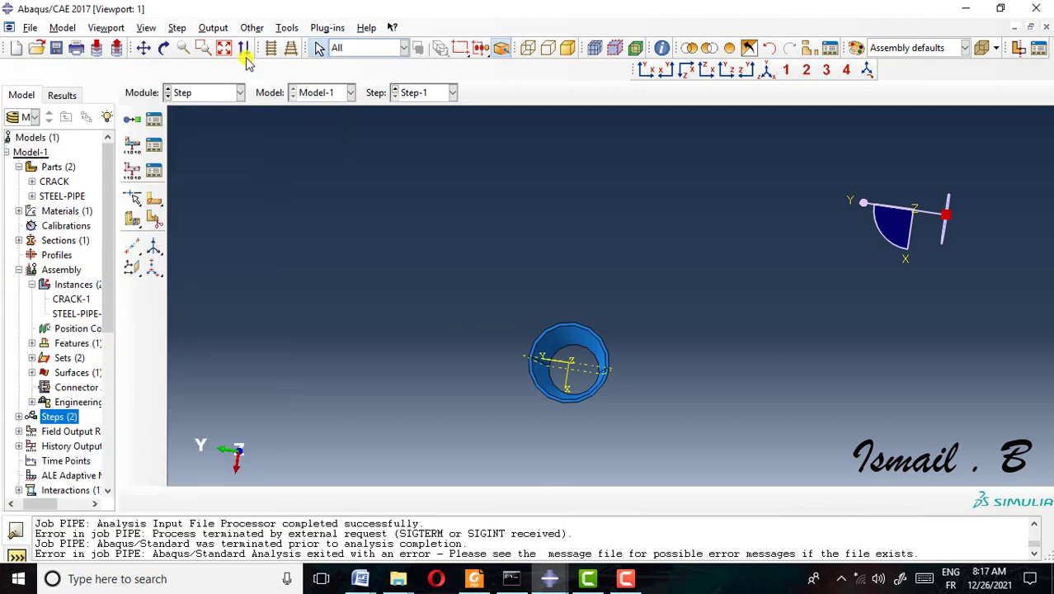
Step: In the Load module, check the type and region of boundary condition BC-1 without changing it
{"action": "left_click", "coordinate": [228, 93]}
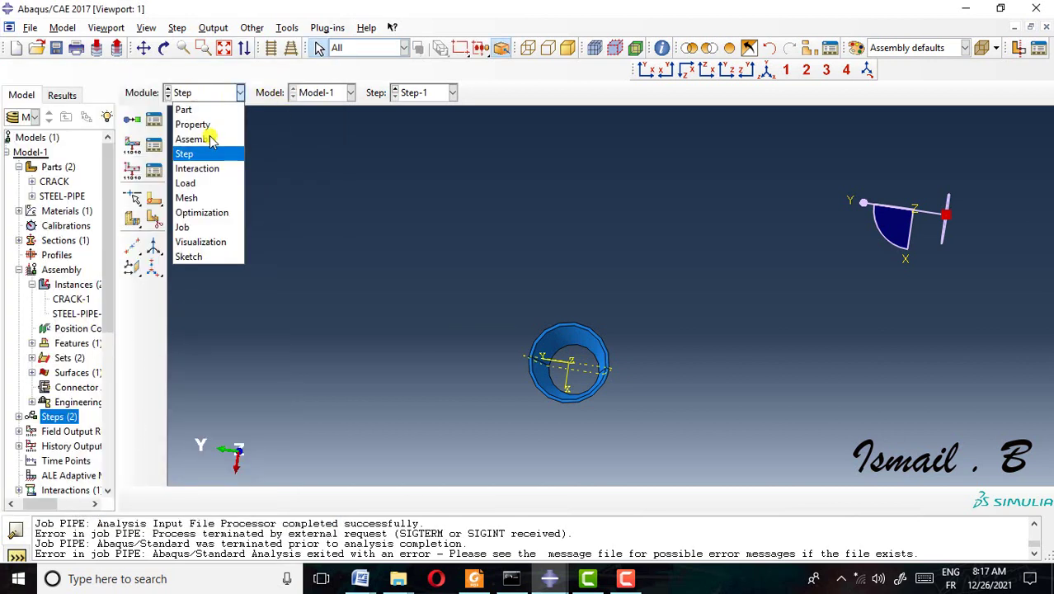
{"action": "left_click", "coordinate": [211, 184]}
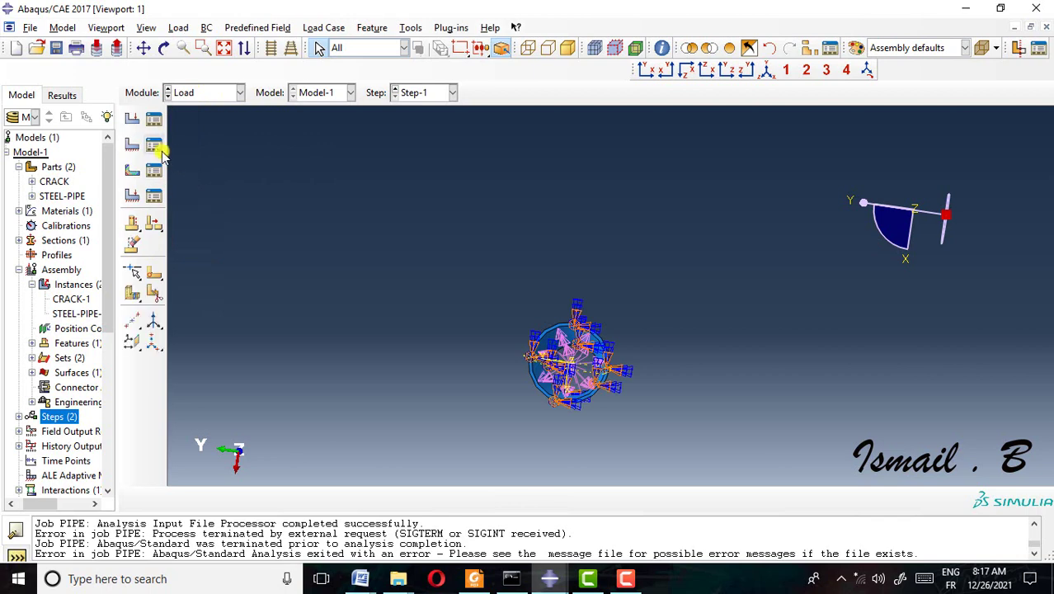
{"action": "left_click", "coordinate": [154, 145]}
{"action": "left_click_drag", "start_coordinate": [263, 266], "coordinate": [356, 195]}
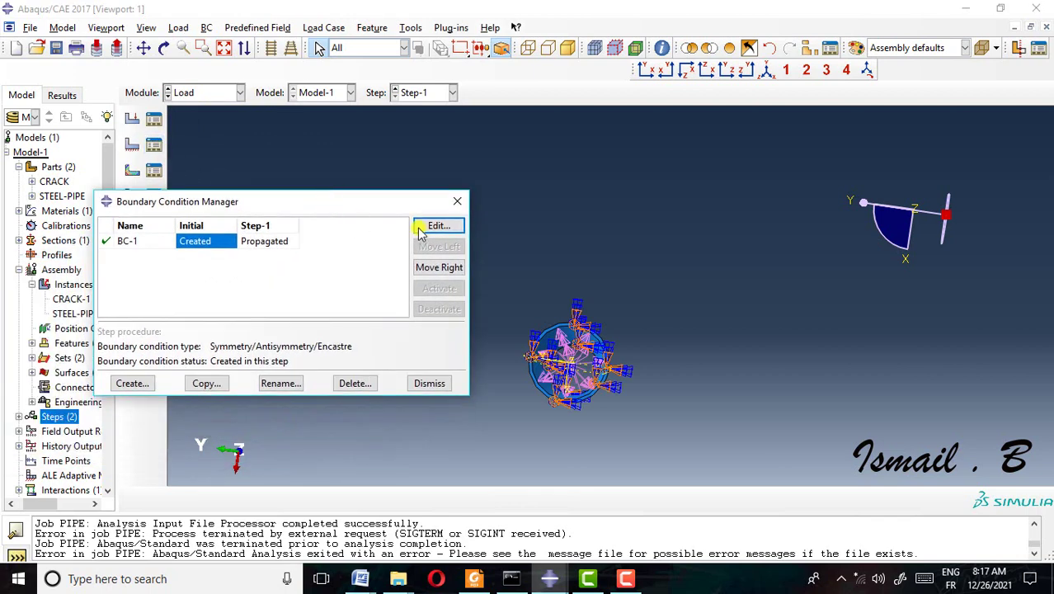
{"action": "left_click", "coordinate": [421, 232]}
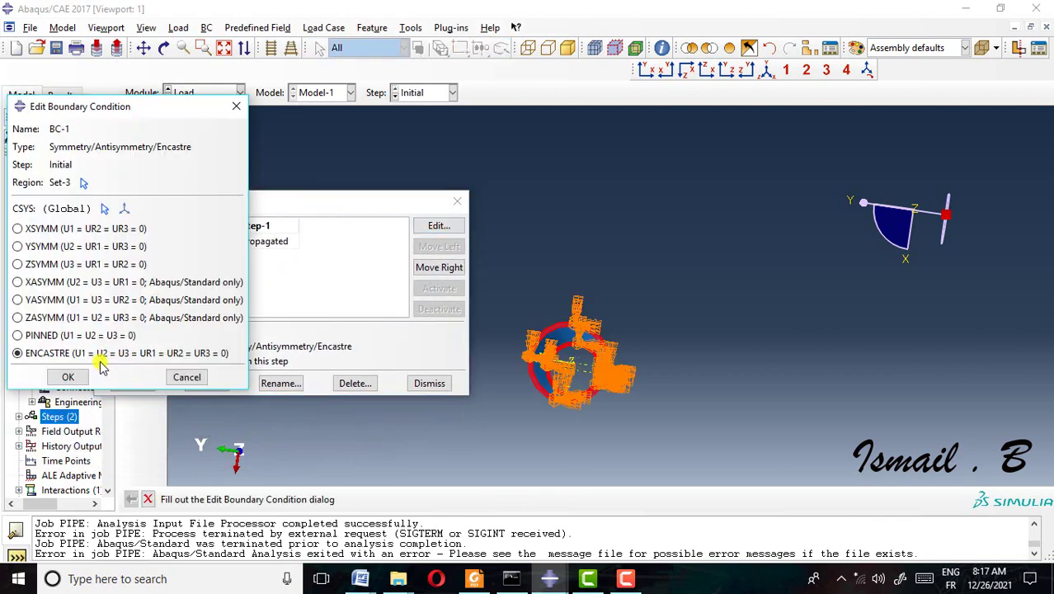
{"action": "left_click", "coordinate": [236, 107]}
{"action": "left_click", "coordinate": [457, 200]}
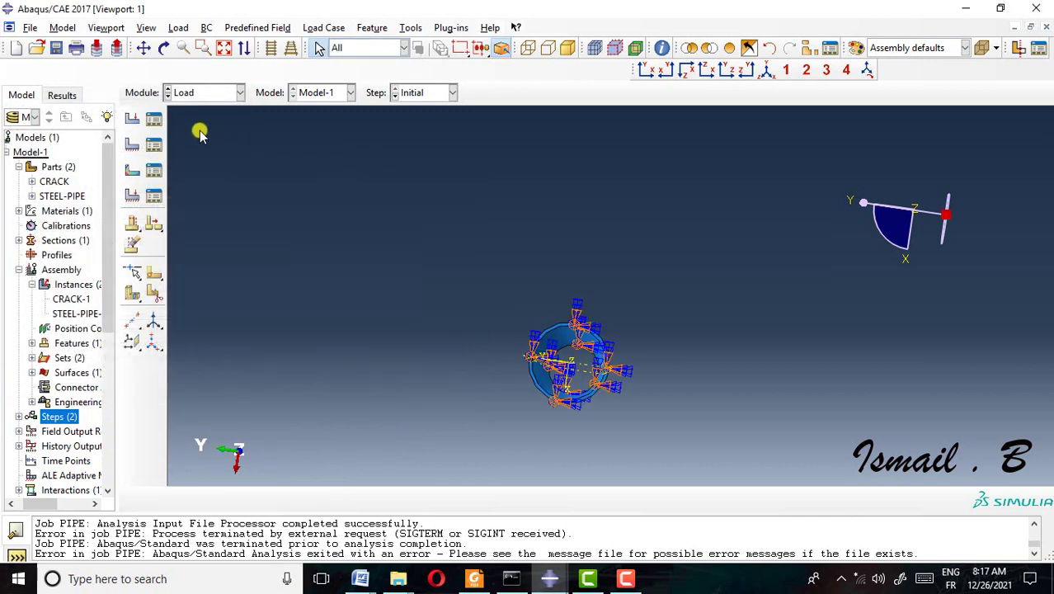
Step: Review pressure load Load-1 in Step-1, including its distribution, magnitude and amplitude, and accept the load definition
{"action": "left_click", "coordinate": [154, 118]}
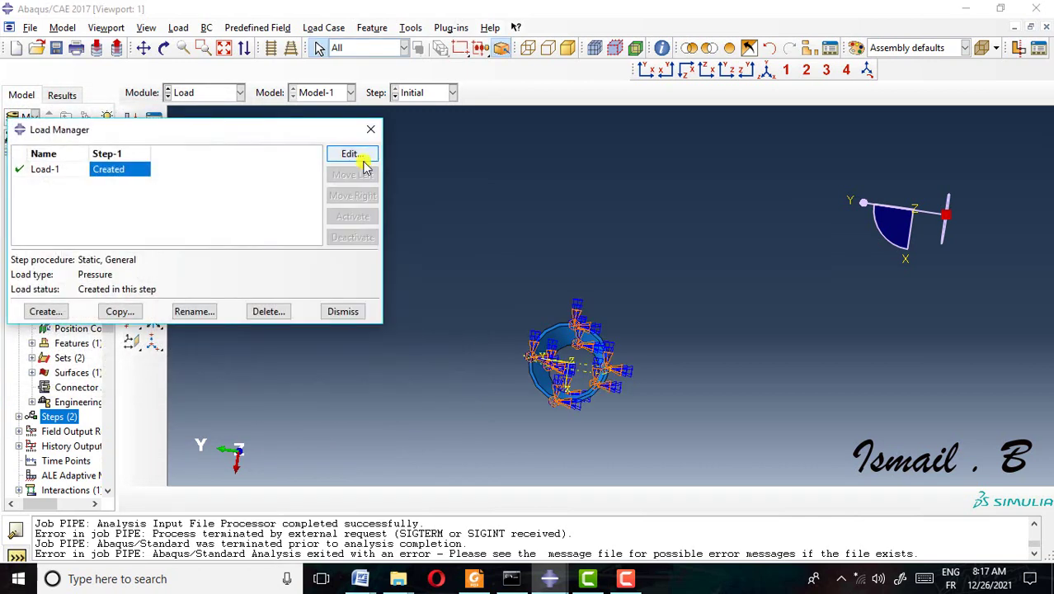
{"action": "left_click", "coordinate": [363, 155]}
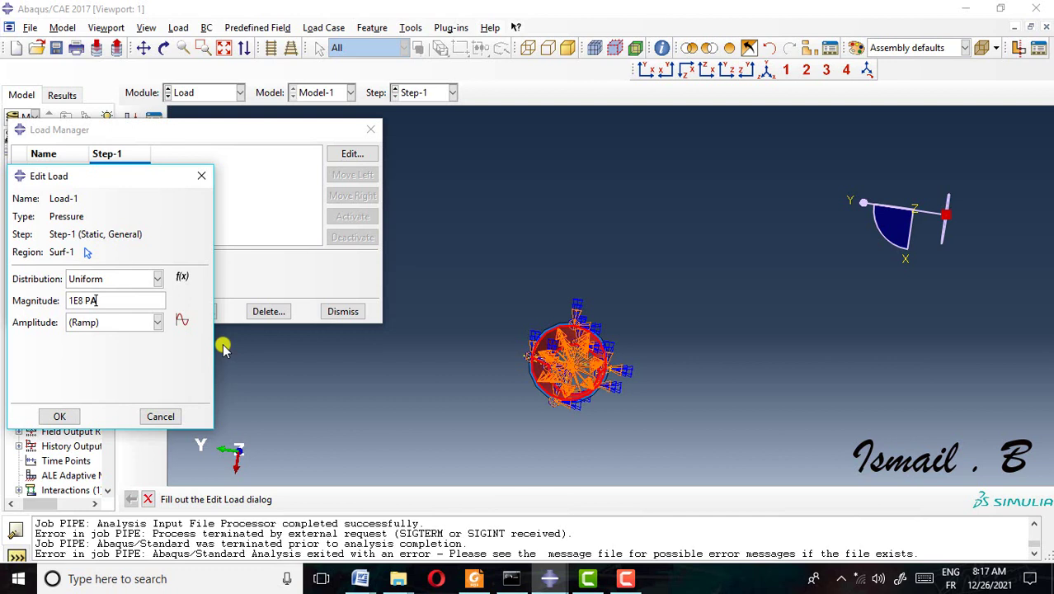
{"action": "left_click", "coordinate": [75, 417]}
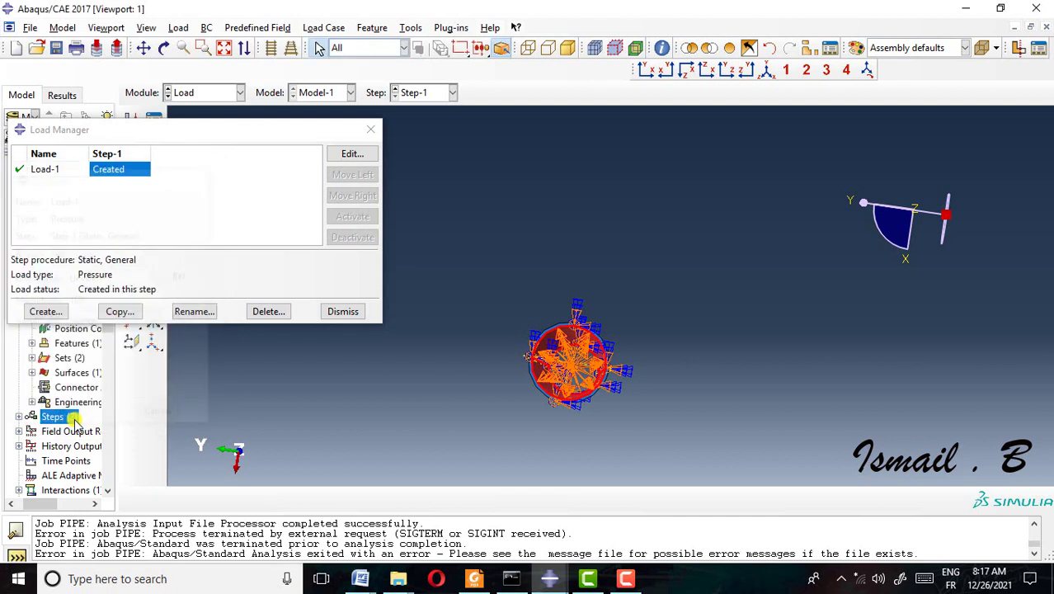
{"action": "left_click", "coordinate": [351, 312]}
Step: Switch to the Job module and open the results of job PIPE
{"action": "left_click", "coordinate": [231, 94]}
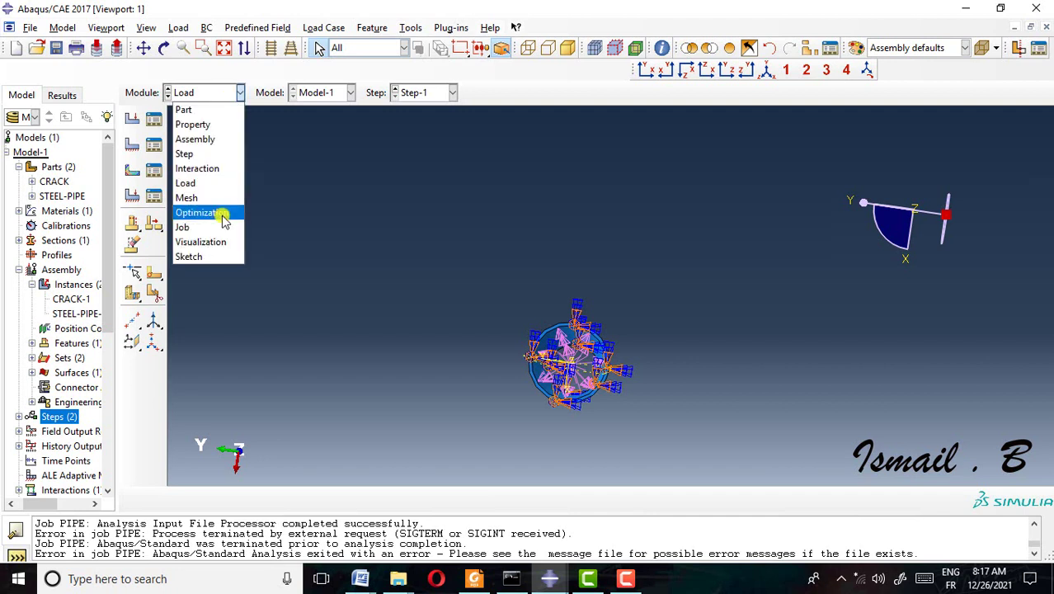
{"action": "left_click", "coordinate": [224, 96]}
{"action": "left_click", "coordinate": [232, 93]}
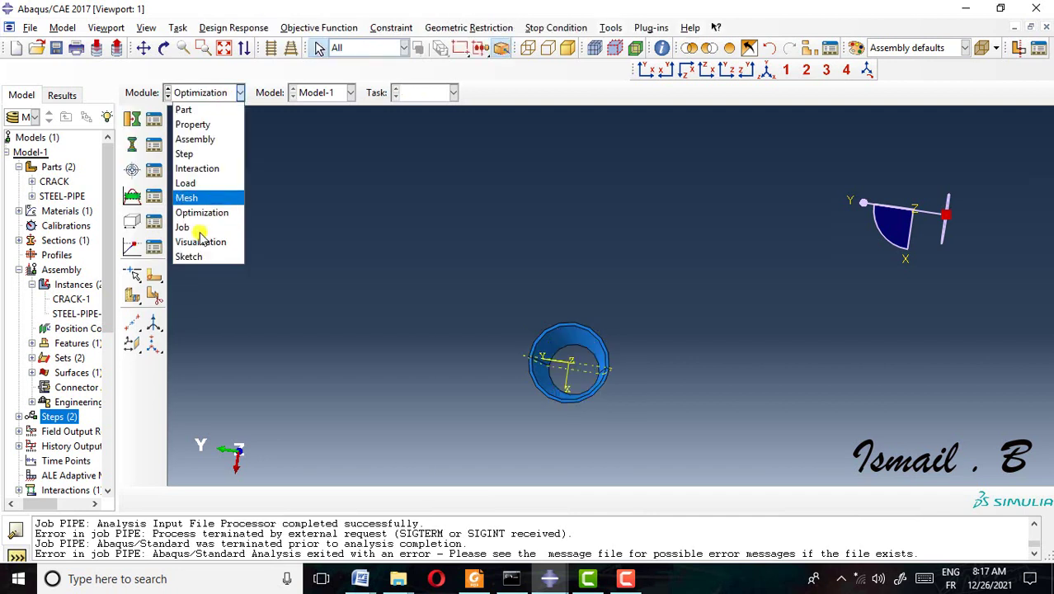
{"action": "left_click", "coordinate": [202, 228]}
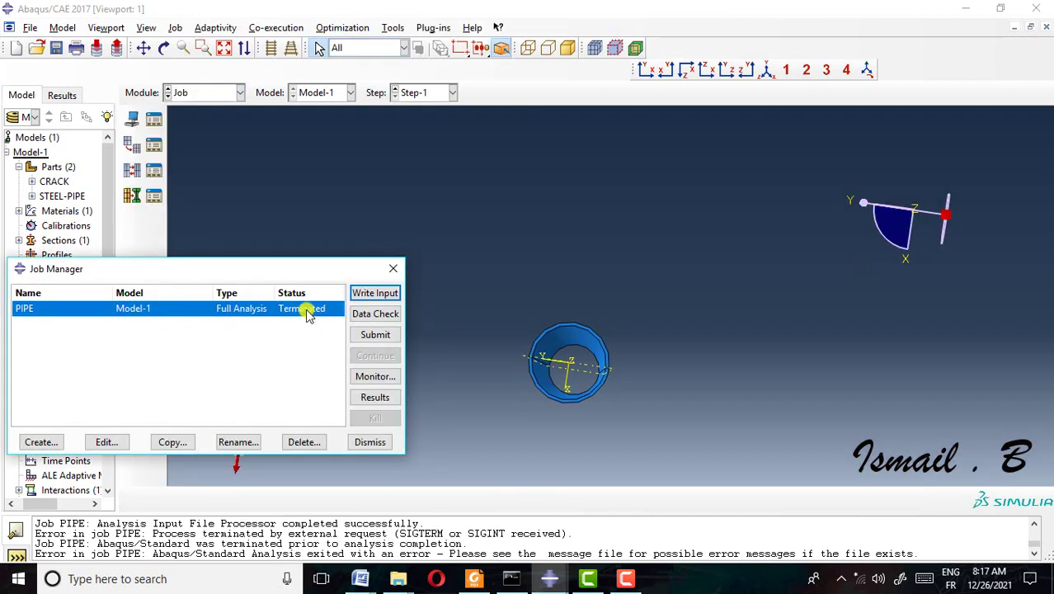
{"action": "left_click", "coordinate": [381, 398]}
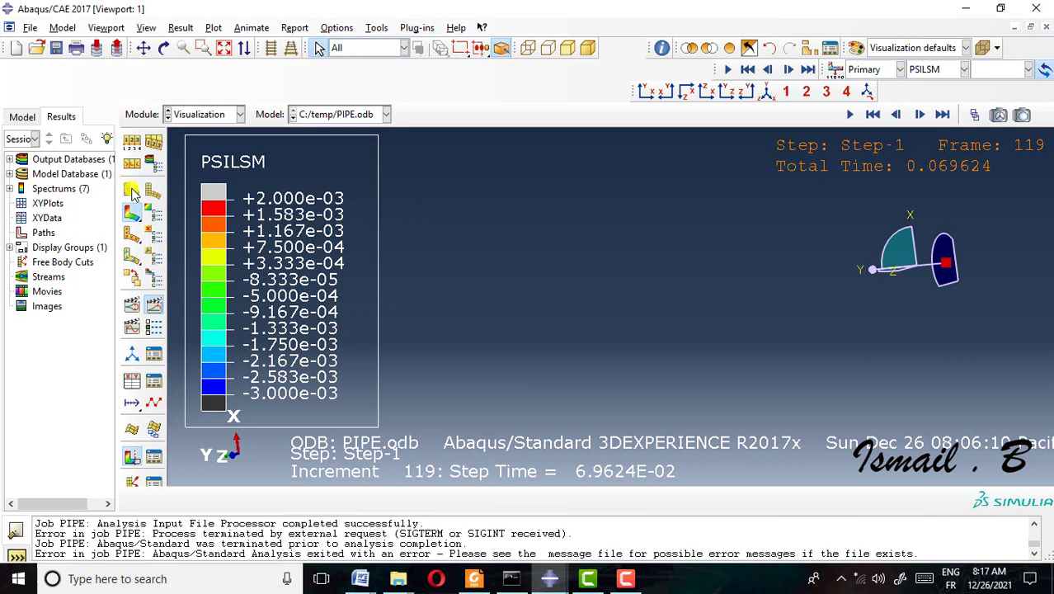
{"action": "left_click", "coordinate": [351, 114]}
{"action": "left_click", "coordinate": [355, 145]}
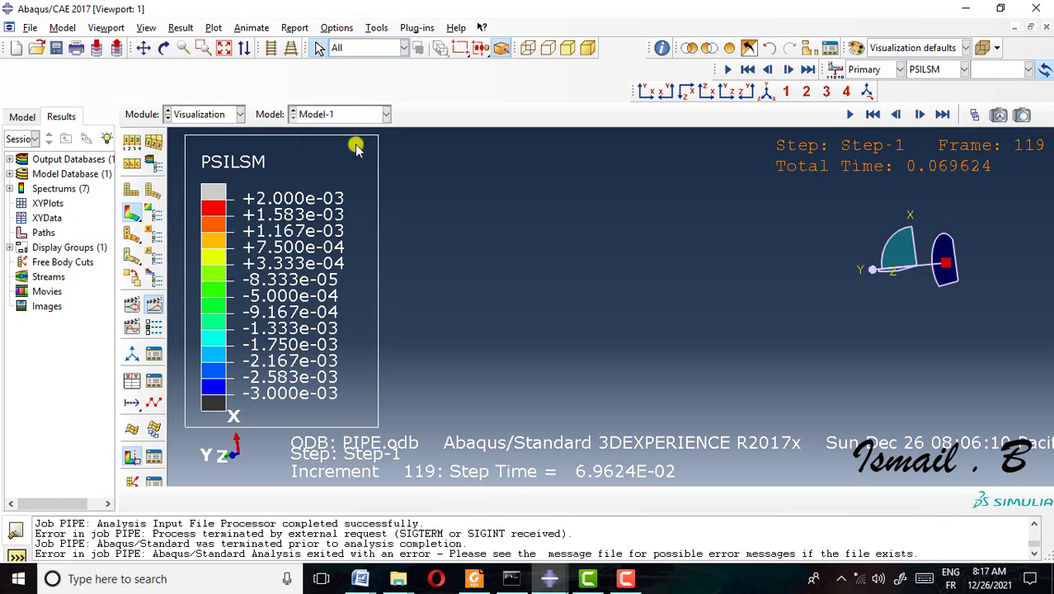
{"action": "left_click", "coordinate": [132, 211]}
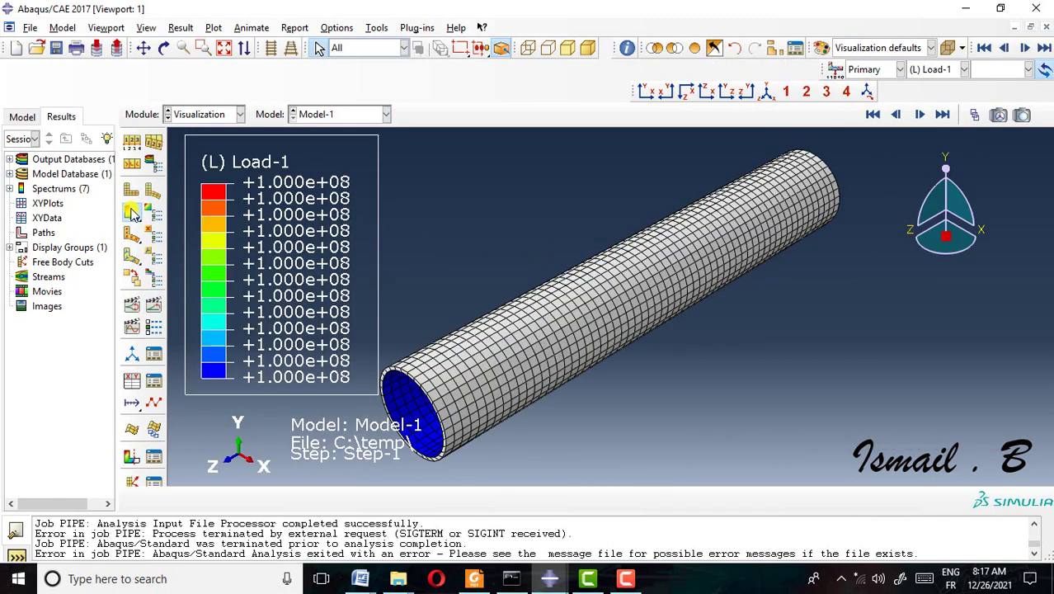
{"action": "left_click", "coordinate": [153, 307]}
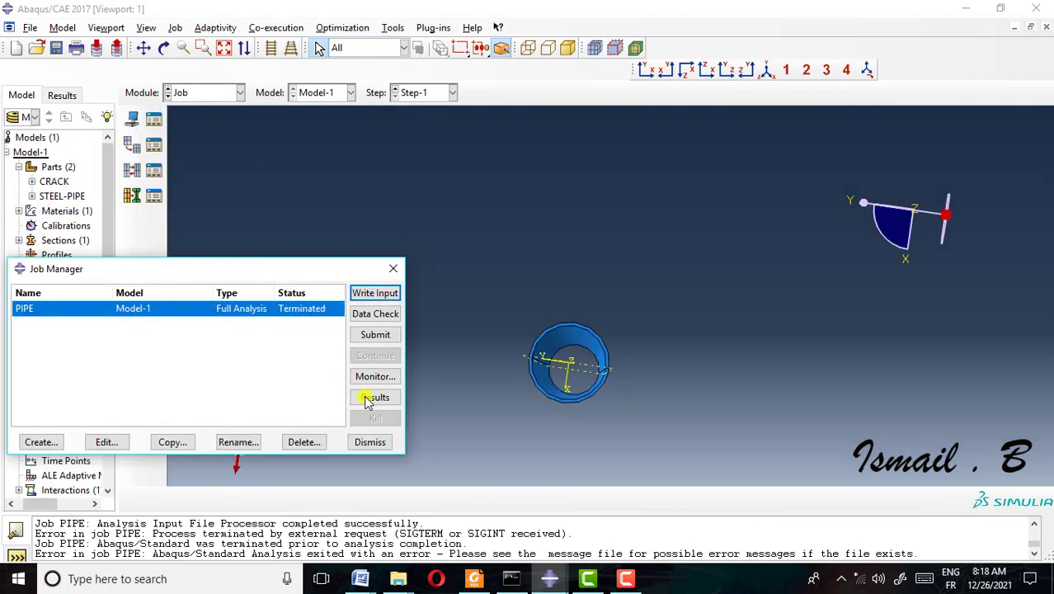
Step: Open the results of job PIPE from its output database and plot the PSILSM contours on the deformed pipe
{"action": "left_click", "coordinate": [371, 398]}
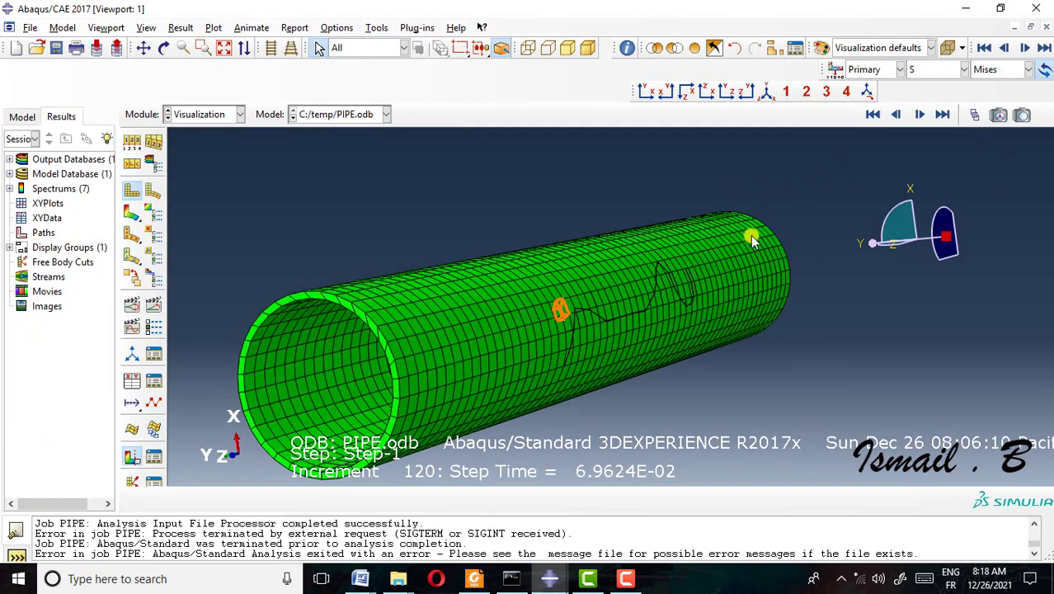
{"action": "left_click", "coordinate": [950, 70]}
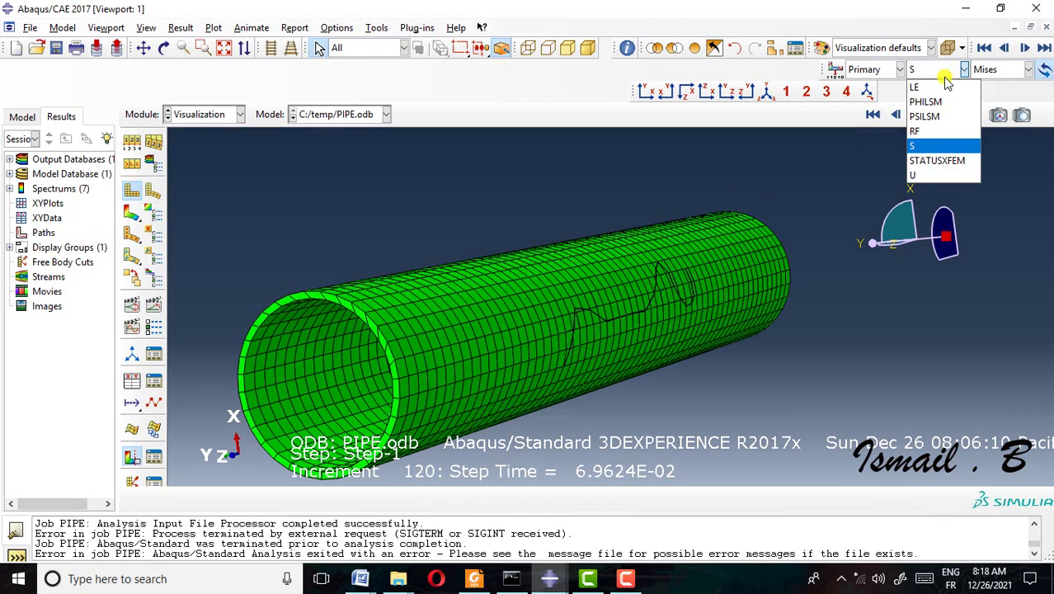
{"action": "left_click", "coordinate": [953, 117]}
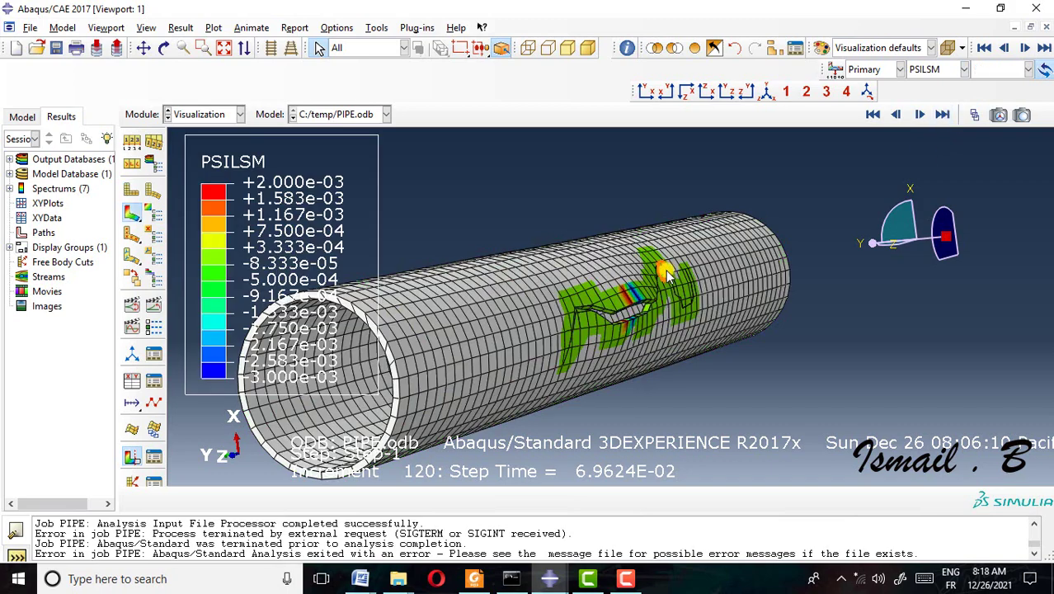
{"action": "left_click", "coordinate": [916, 116]}
Step: View the LE maximum principal contours around the crack and return the contour plot to PSILSM
{"action": "left_click", "coordinate": [934, 71]}
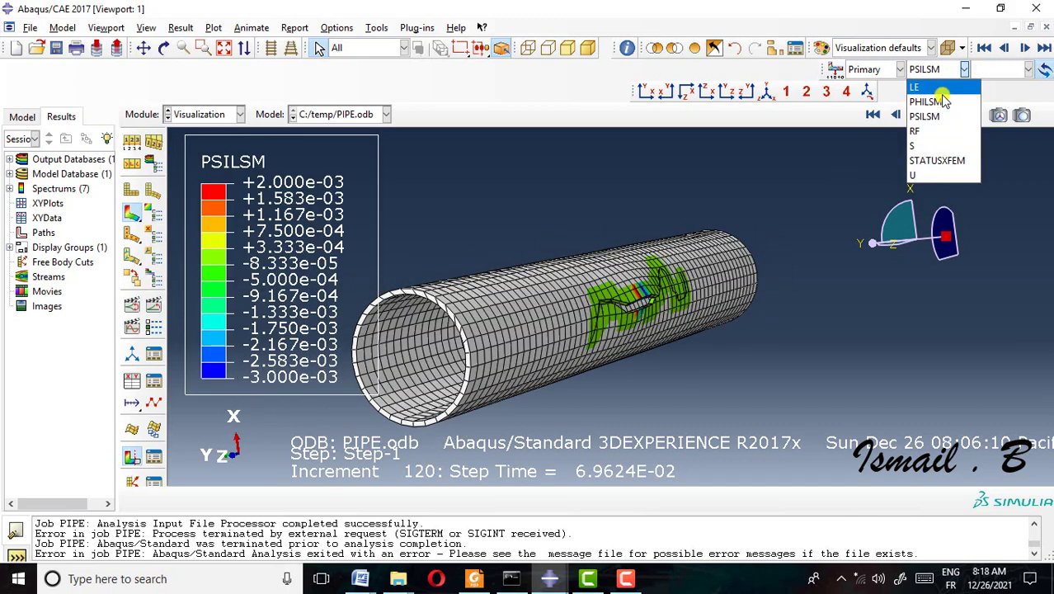
{"action": "left_click", "coordinate": [937, 87]}
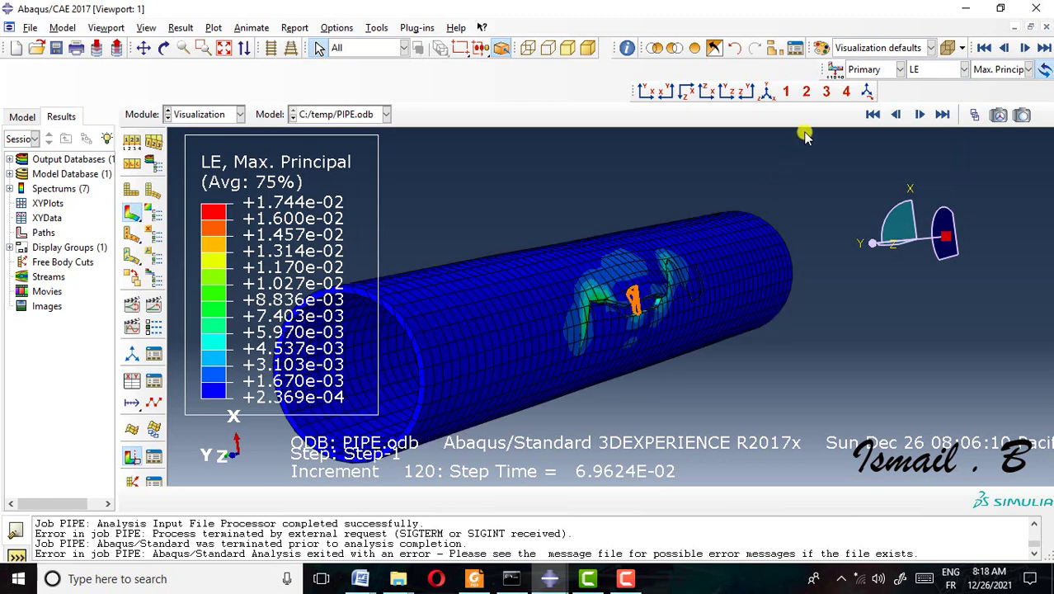
{"action": "left_click", "coordinate": [929, 71]}
{"action": "left_click", "coordinate": [918, 116]}
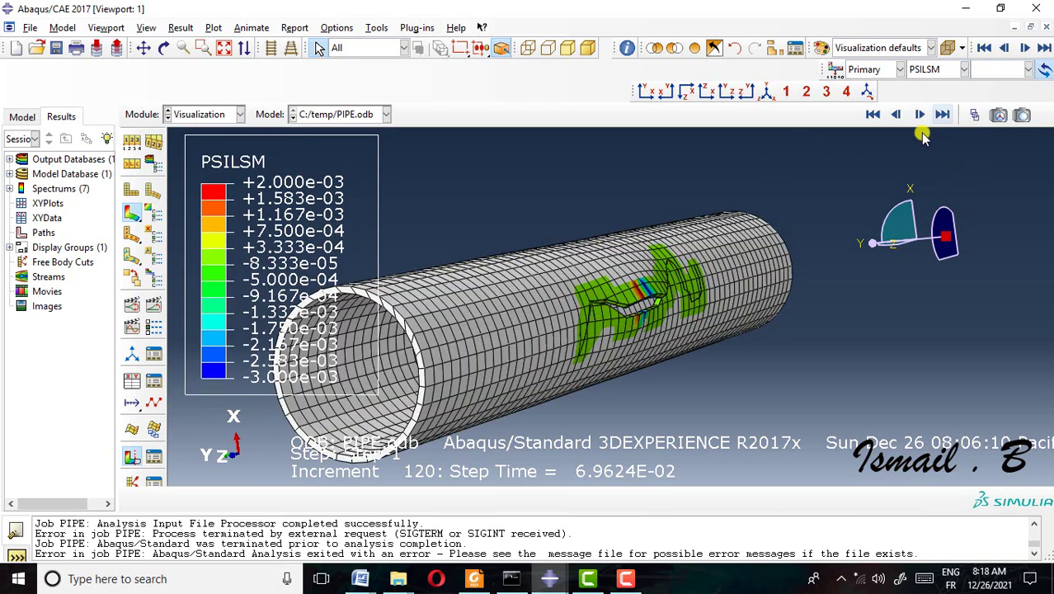
Step: Animate the PSILSM time history and examine the crack growth close up
{"action": "left_click", "coordinate": [154, 304]}
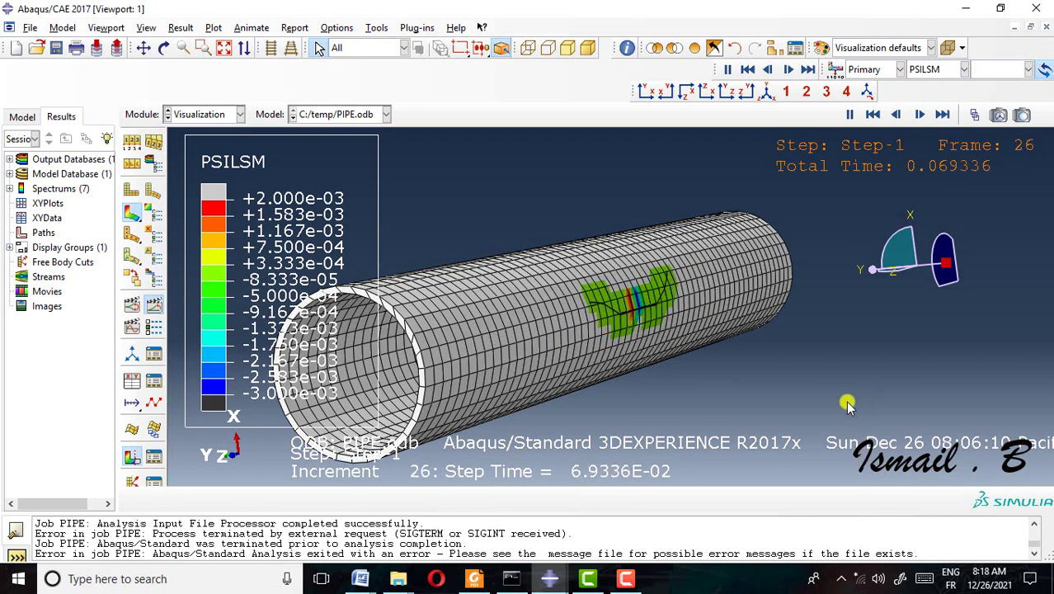
{"action": "scroll", "coordinate": [659, 380], "scroll_direction": "up", "scroll_amount": 5}
{"action": "scroll", "coordinate": [597, 346], "scroll_direction": "down", "scroll_amount": 3}
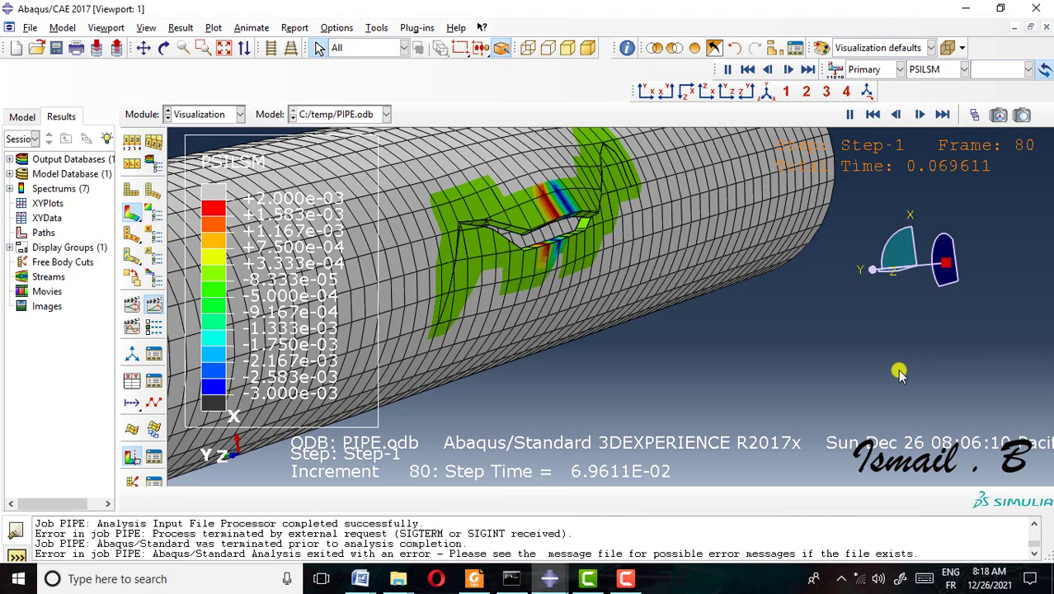
Step: Switch the running animation to LE maximum principal, checking the animation player options unchanged, and stop it on the last frame
{"action": "left_click", "coordinate": [936, 70]}
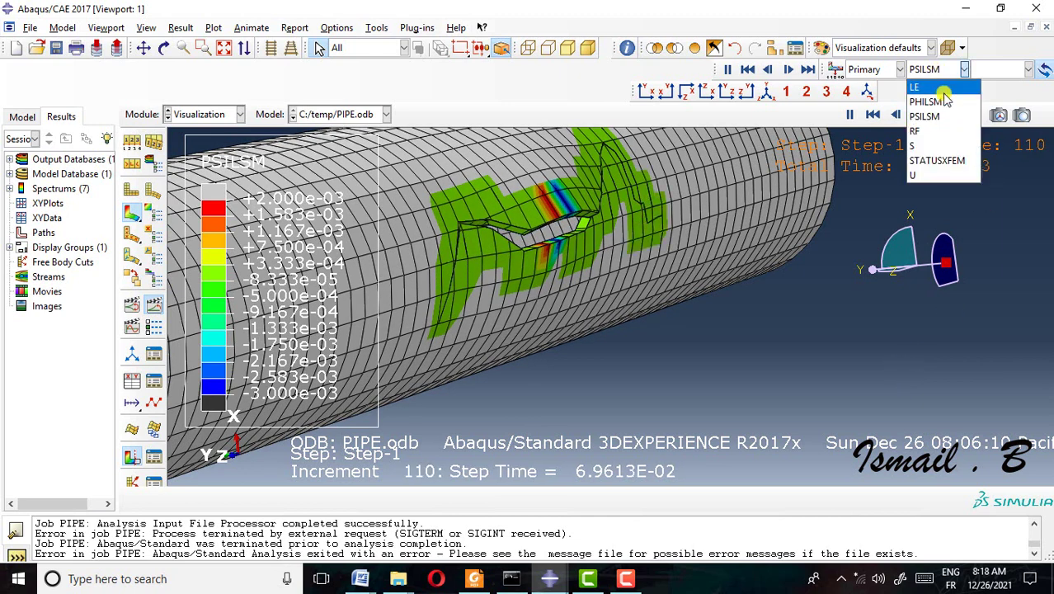
{"action": "left_click", "coordinate": [932, 86]}
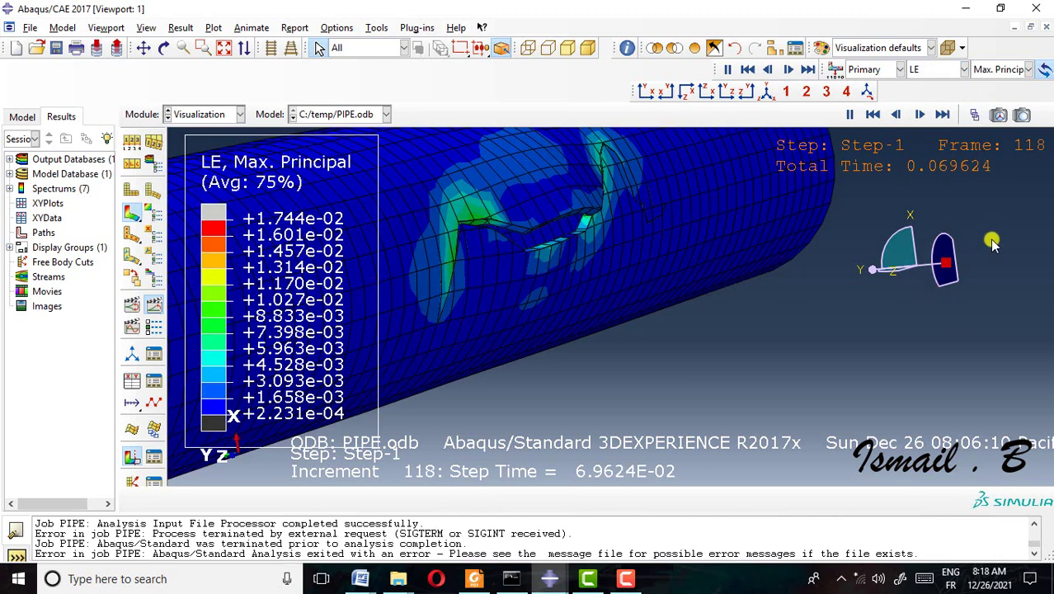
{"action": "left_click", "coordinate": [153, 328]}
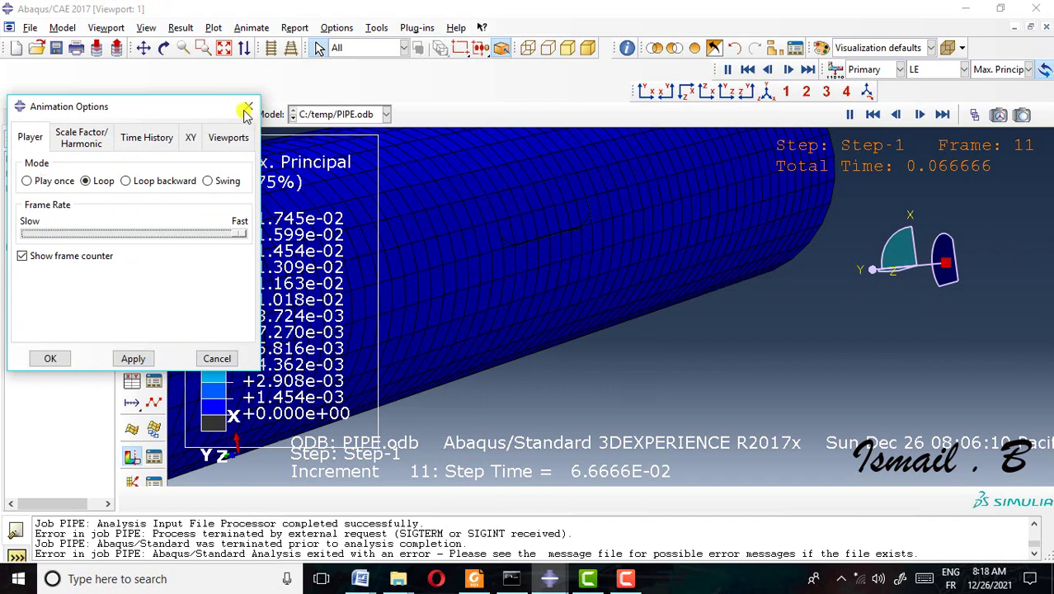
{"action": "left_click", "coordinate": [248, 106]}
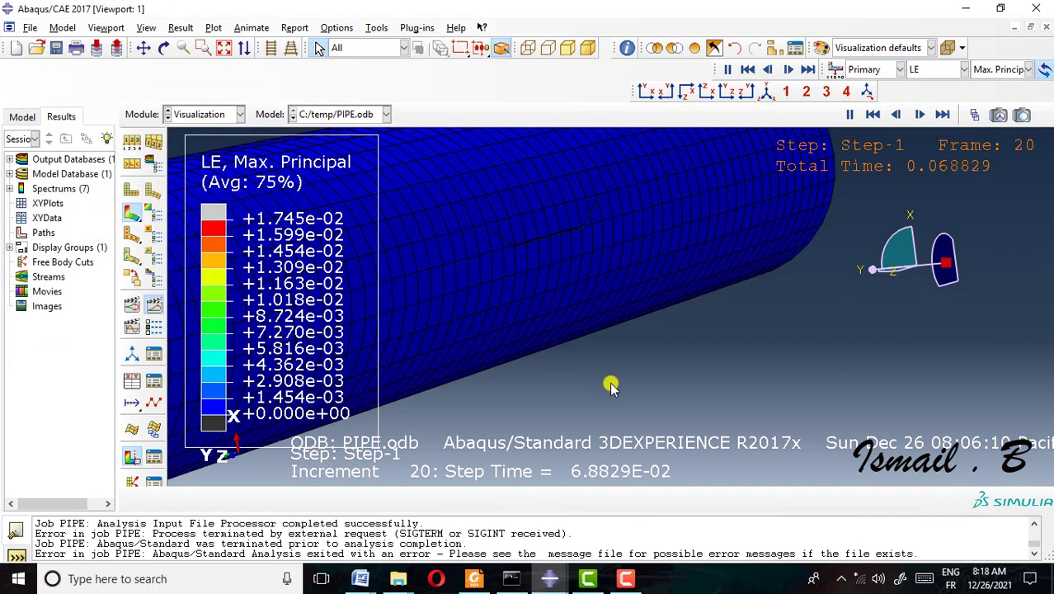
{"action": "left_click", "coordinate": [528, 200]}
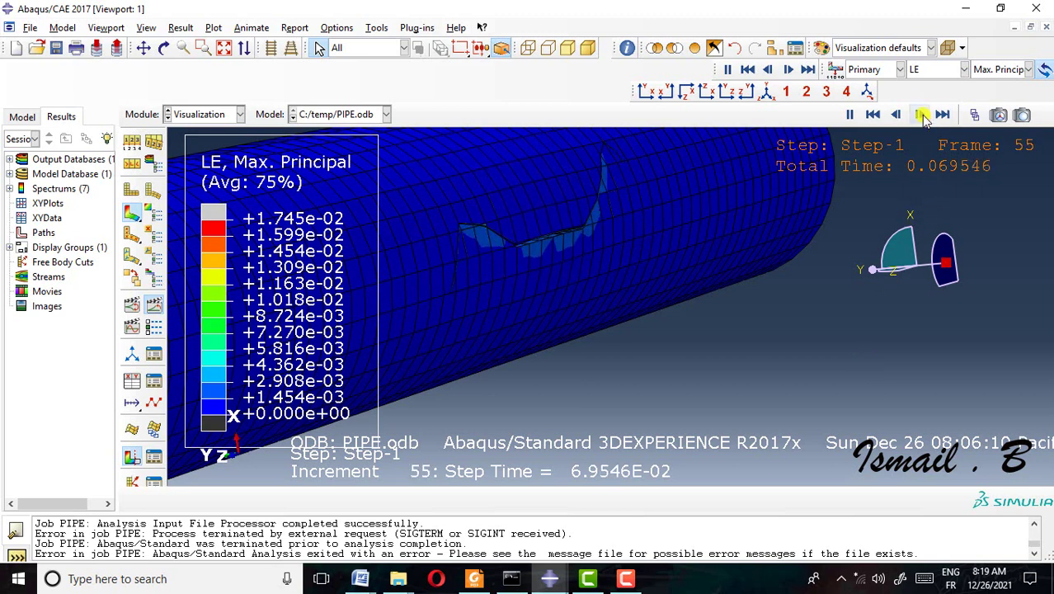
{"action": "left_click", "coordinate": [942, 115]}
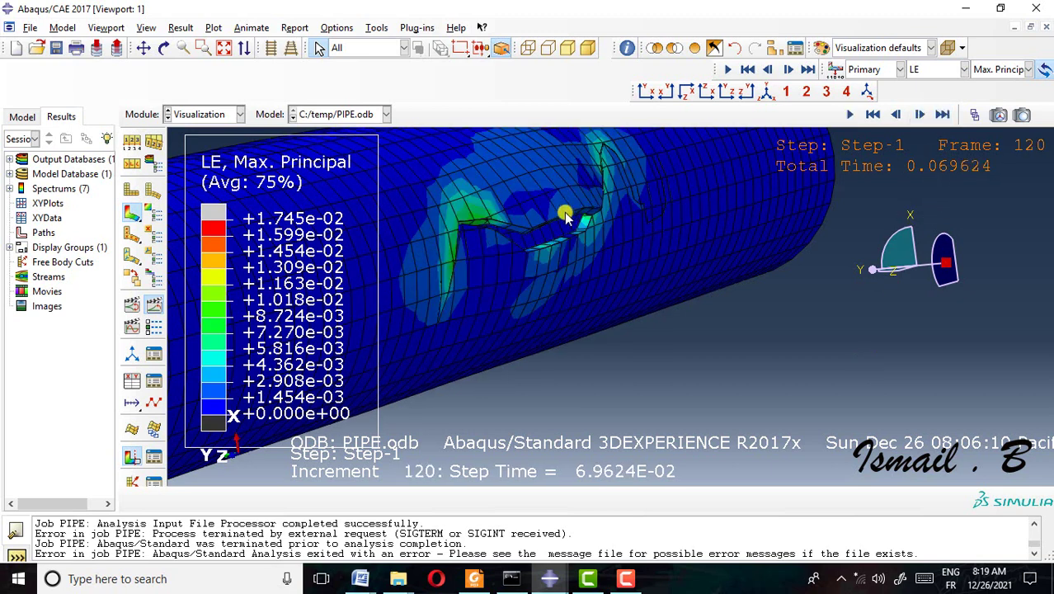
Step: Display the displacement magnitude U contours and replay the time-history animation from the first frame
{"action": "left_click", "coordinate": [932, 72]}
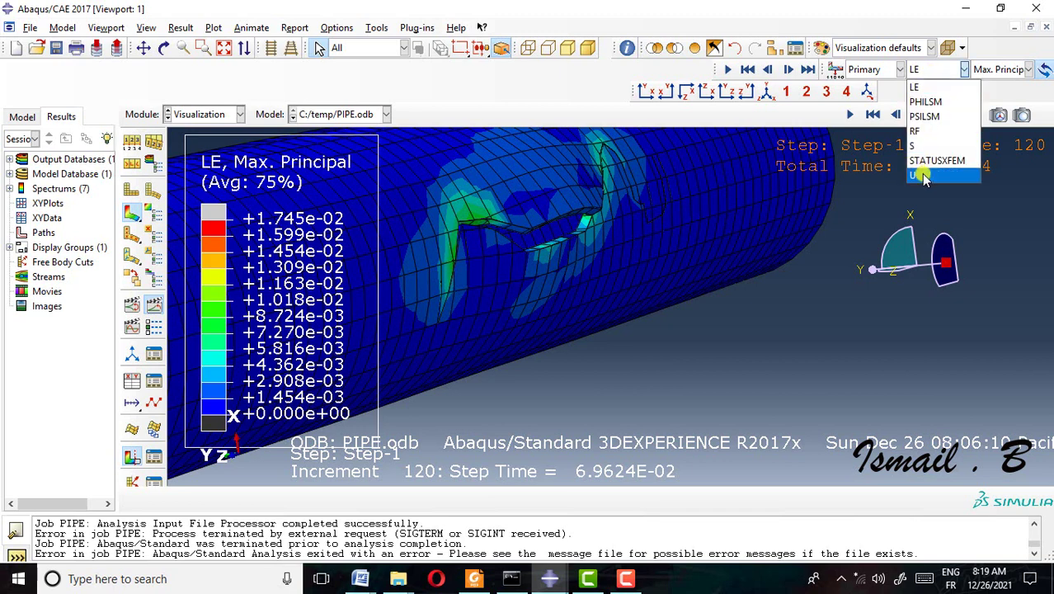
{"action": "left_click", "coordinate": [920, 176]}
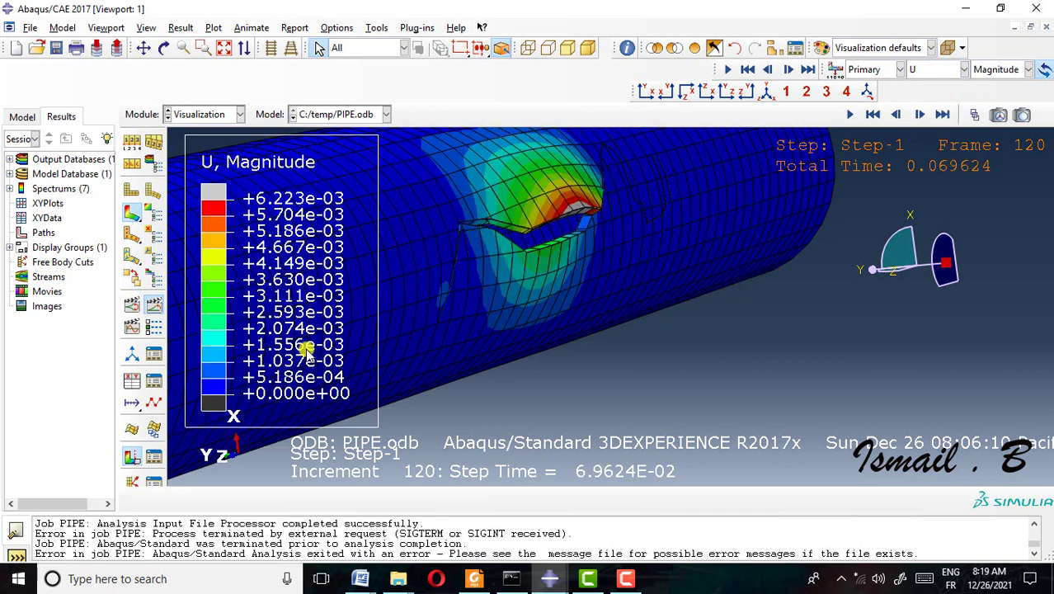
{"action": "left_click", "coordinate": [873, 114]}
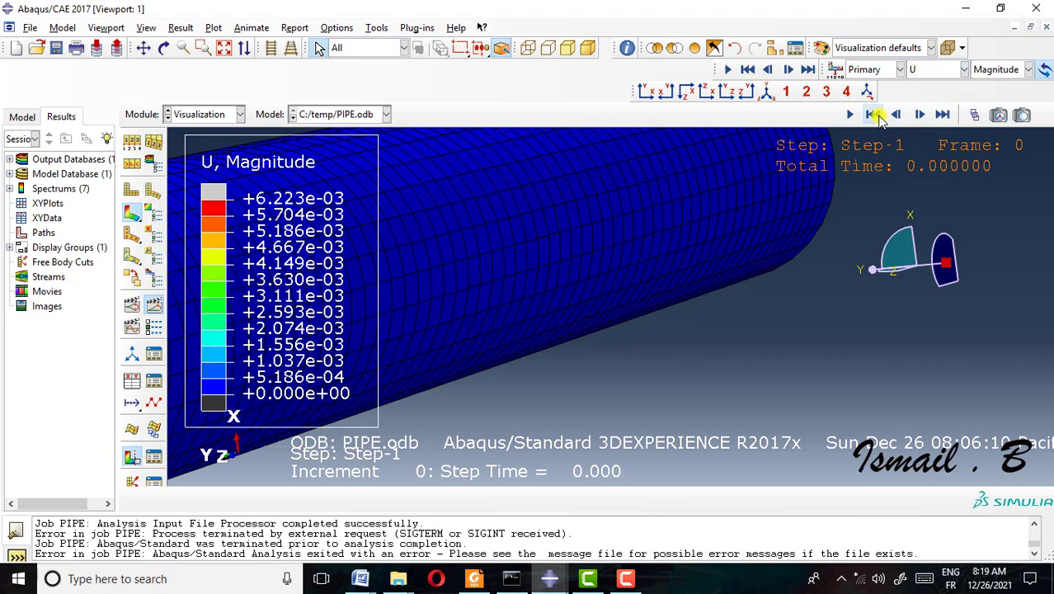
{"action": "left_click", "coordinate": [155, 305]}
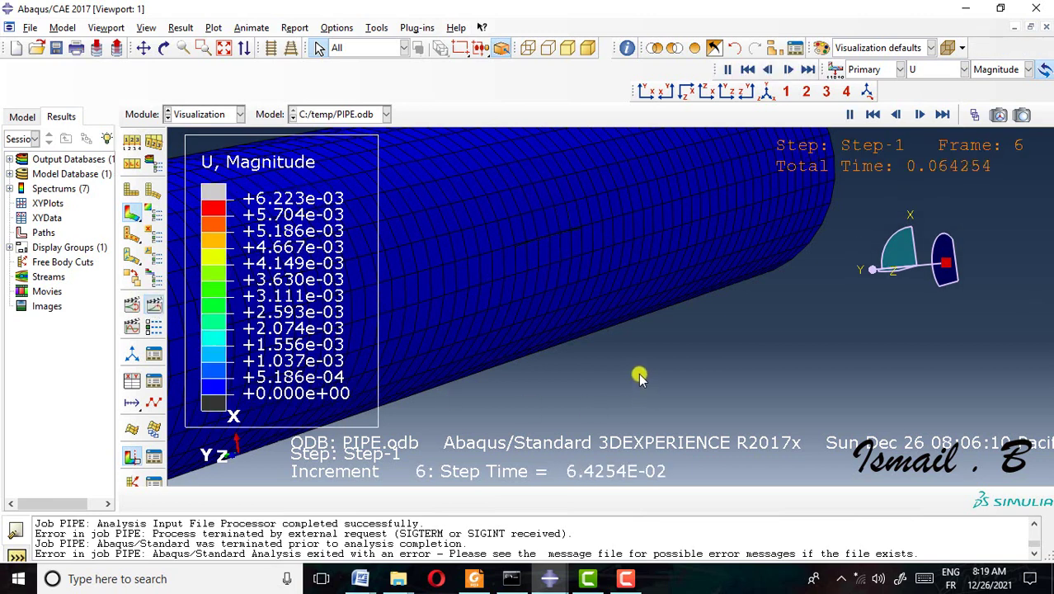